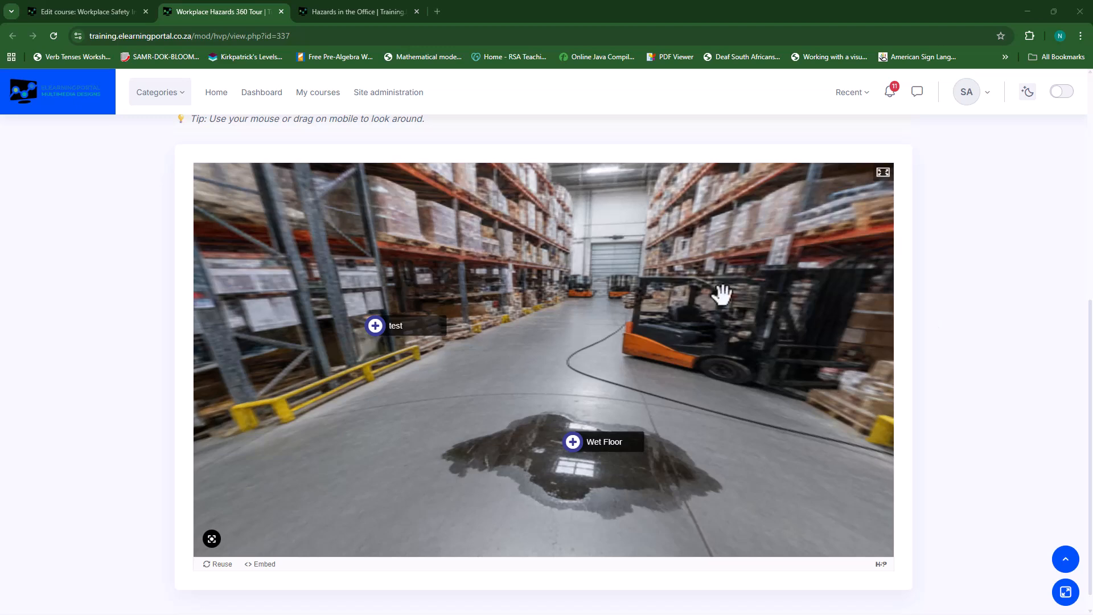
Look around the Workplace Hazards 360 Tour's warehouse scene and read the Improvised Desk hotspot's information
{"action": "left_click_drag", "start_coordinate": [525, 350], "coordinate": [423, 302]}
{"action": "left_click_drag", "start_coordinate": [617, 340], "coordinate": [588, 420]}
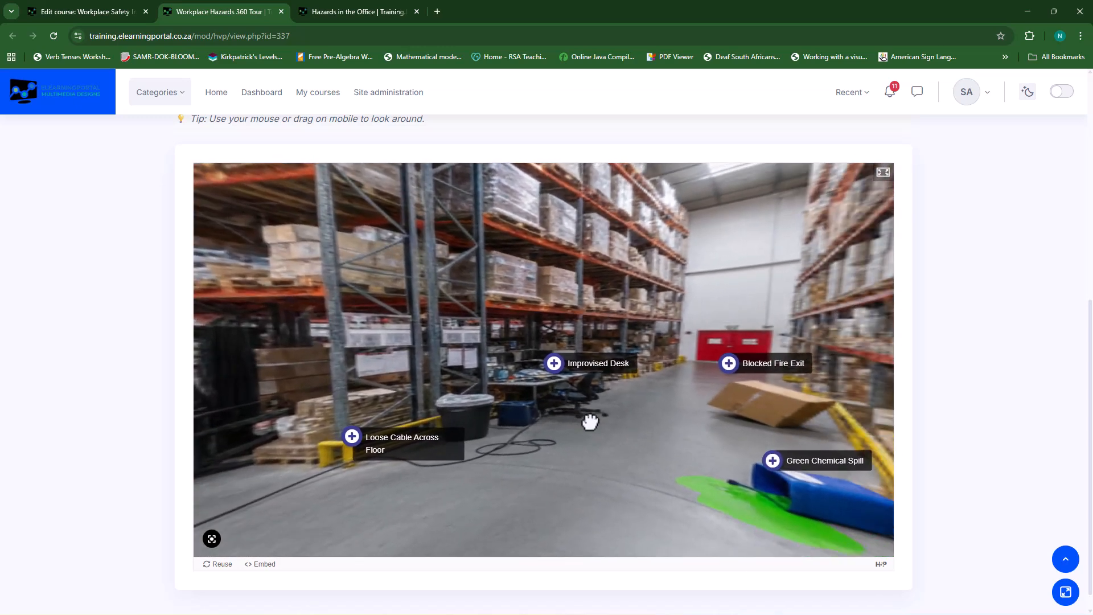
{"action": "left_click", "coordinate": [555, 366]}
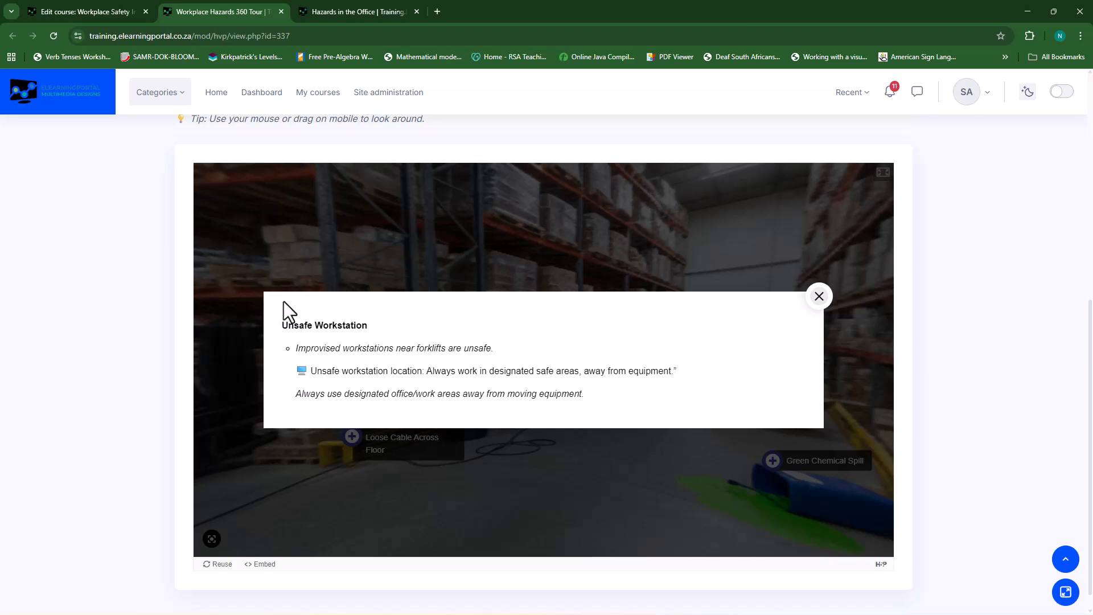
{"action": "left_click", "coordinate": [820, 297]}
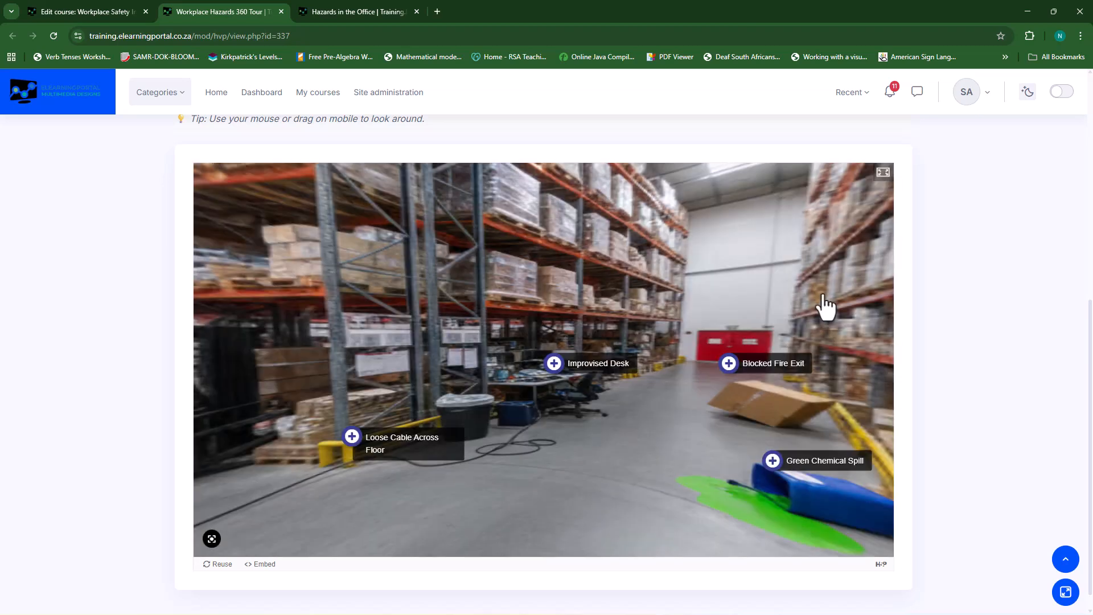
{"action": "left_click_drag", "start_coordinate": [687, 426], "coordinate": [571, 397]}
{"action": "left_click_drag", "start_coordinate": [717, 366], "coordinate": [619, 294]}
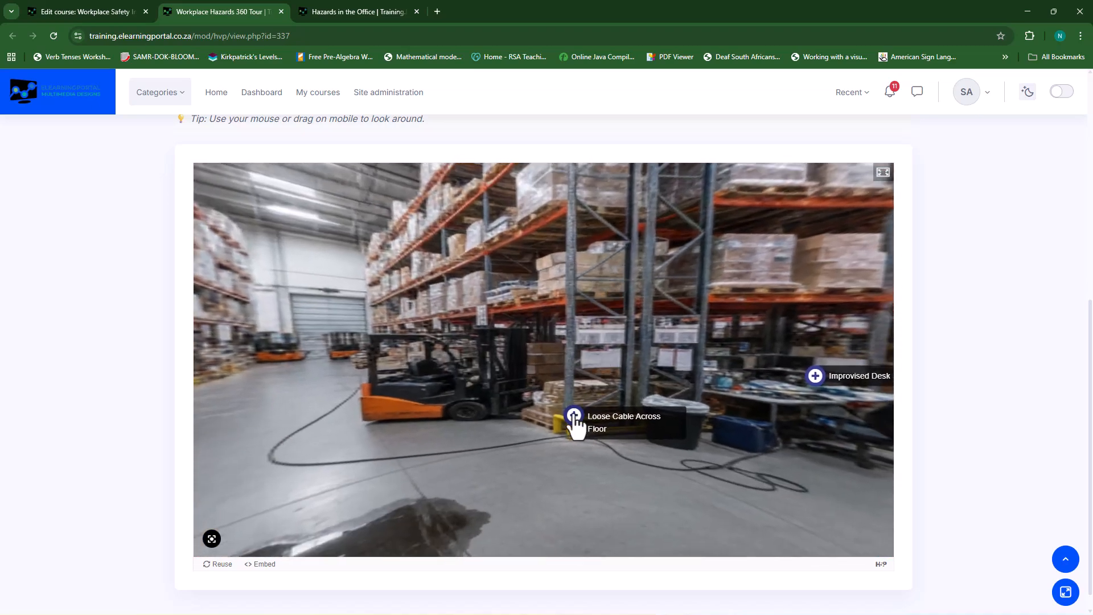
{"action": "left_click_drag", "start_coordinate": [520, 347], "coordinate": [709, 353]}
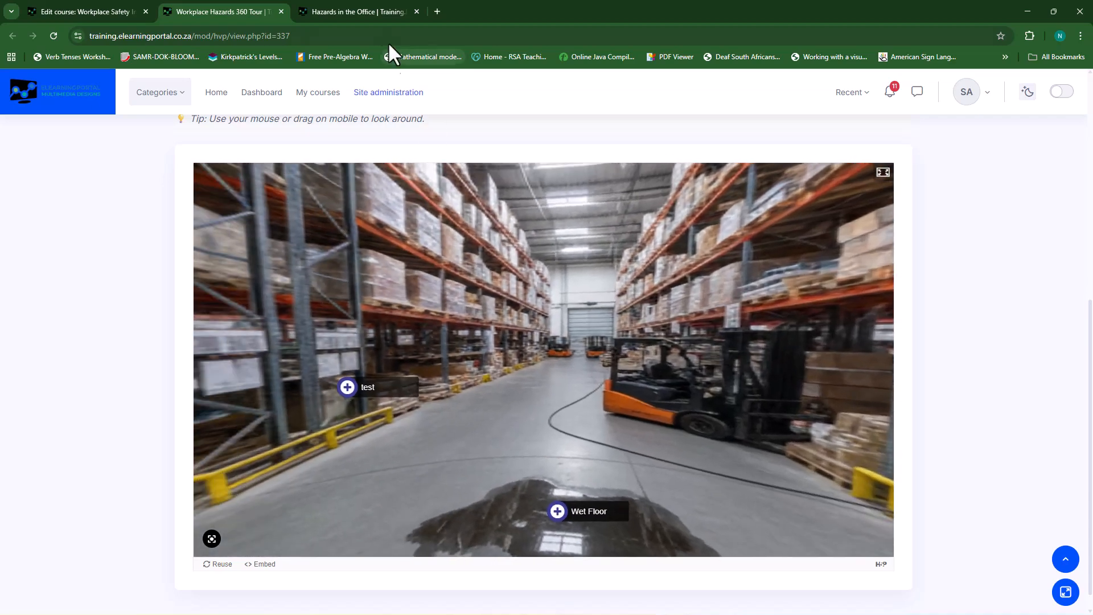
Switch to the Hazards in the Office tour and read the Misplaced Office Chair hotspot nearest the overloaded socket
{"action": "left_click", "coordinate": [341, 12]}
{"action": "left_click_drag", "start_coordinate": [613, 408], "coordinate": [536, 384]}
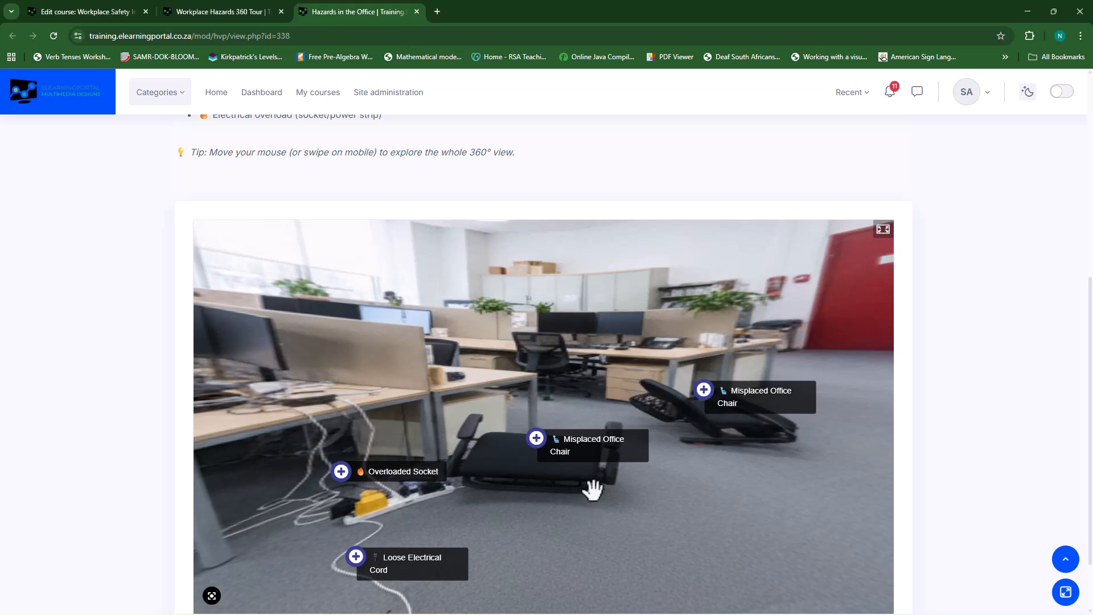
{"action": "left_click", "coordinate": [537, 443]}
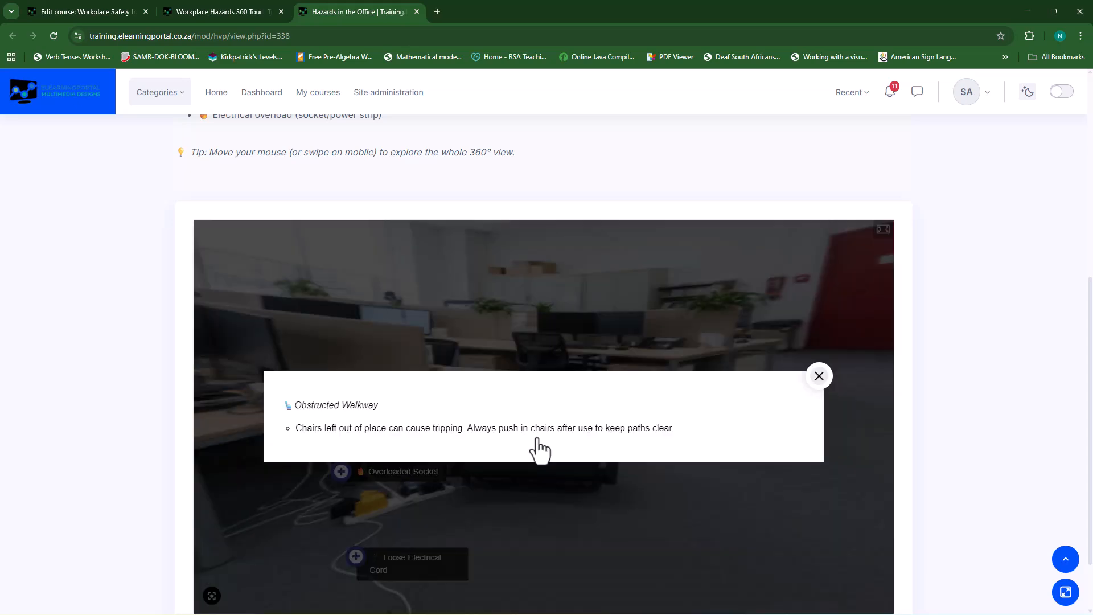
{"action": "left_click", "coordinate": [818, 375]}
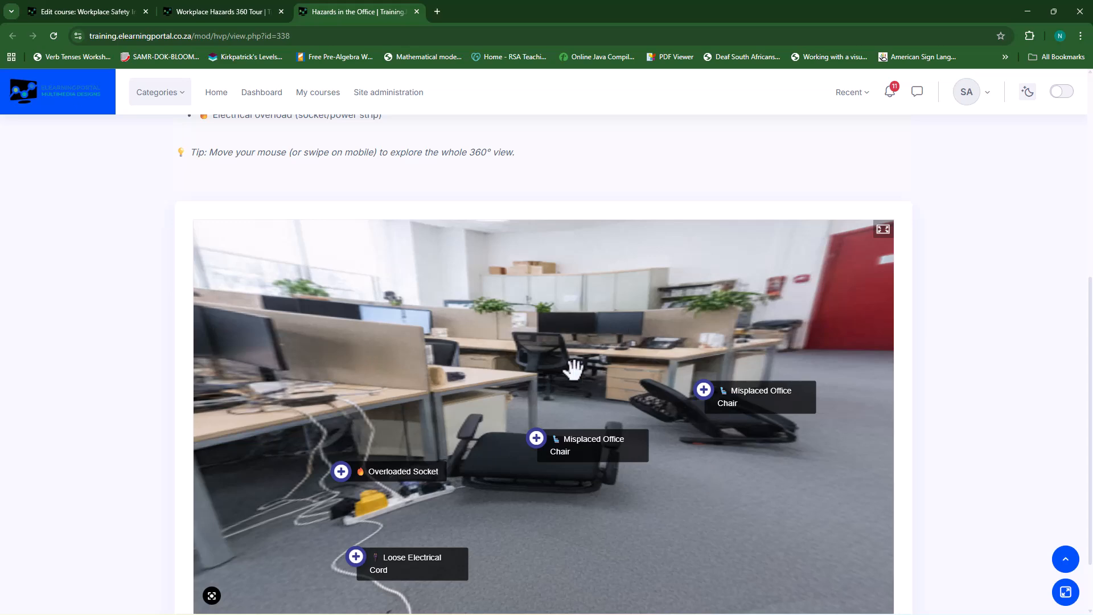
Look around the office scene's desks and cables and read the Overloaded Socket hotspot's information
{"action": "left_click_drag", "start_coordinate": [568, 366], "coordinate": [727, 370]}
{"action": "left_click_drag", "start_coordinate": [609, 333], "coordinate": [626, 385]}
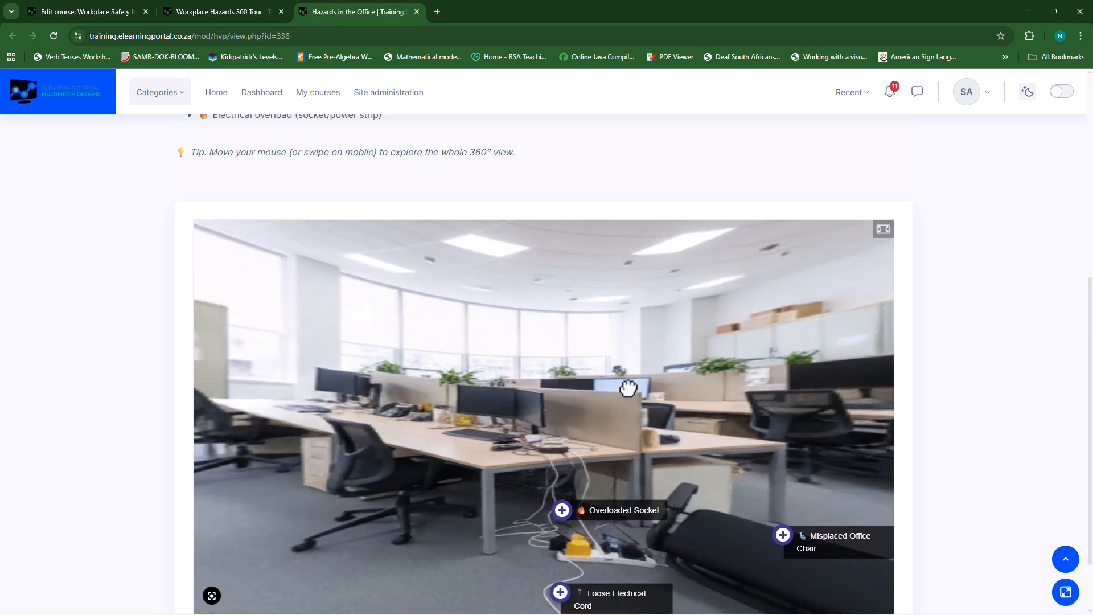
{"action": "left_click_drag", "start_coordinate": [558, 373], "coordinate": [764, 377]}
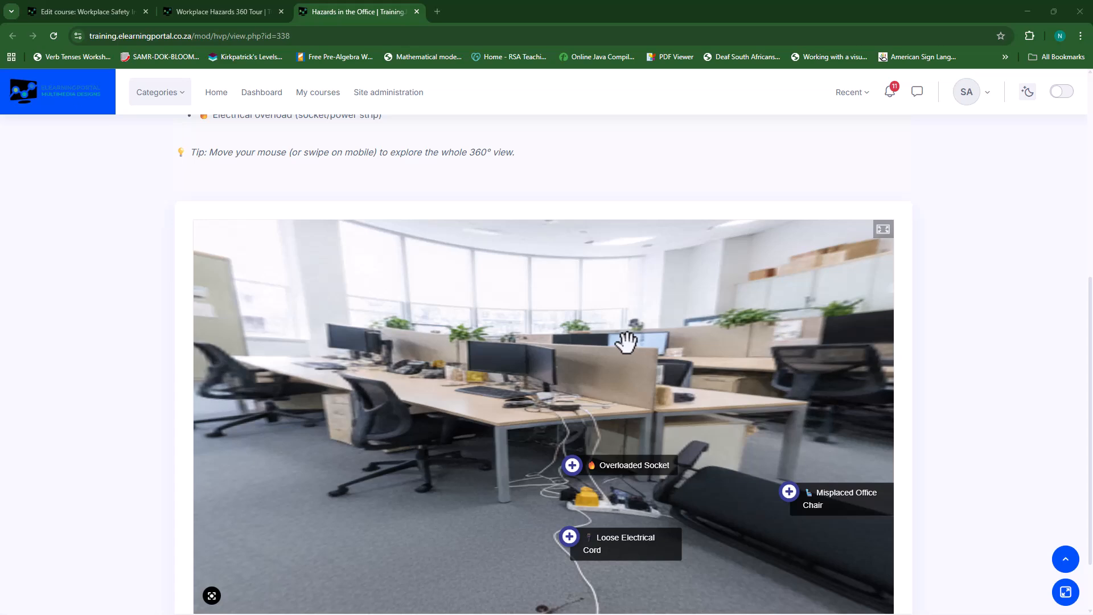
{"action": "left_click_drag", "start_coordinate": [671, 341], "coordinate": [723, 359]}
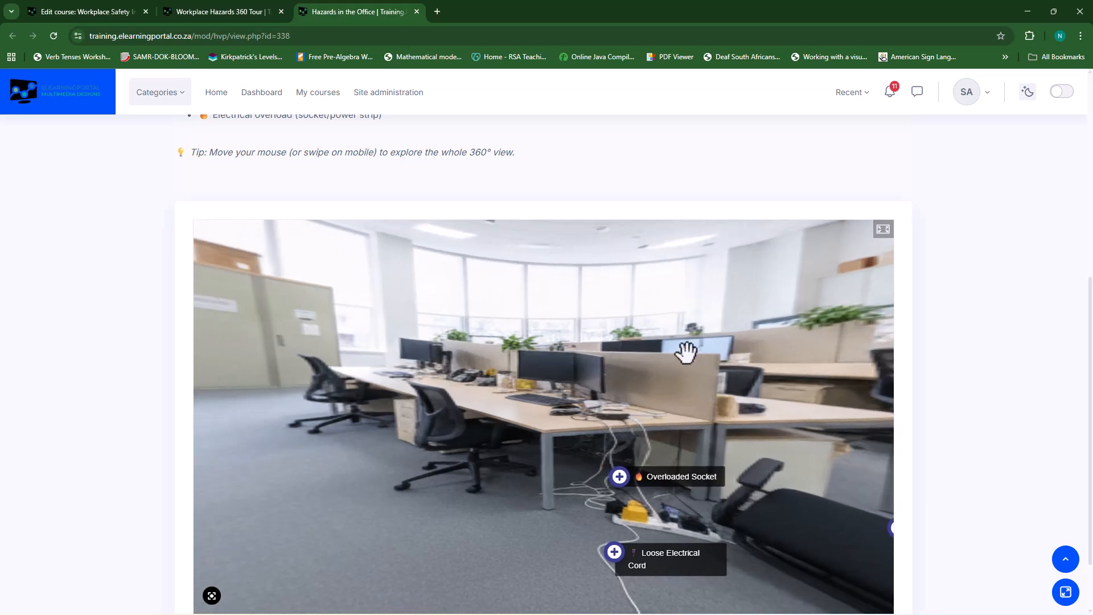
{"action": "left_click_drag", "start_coordinate": [596, 327], "coordinate": [639, 330]}
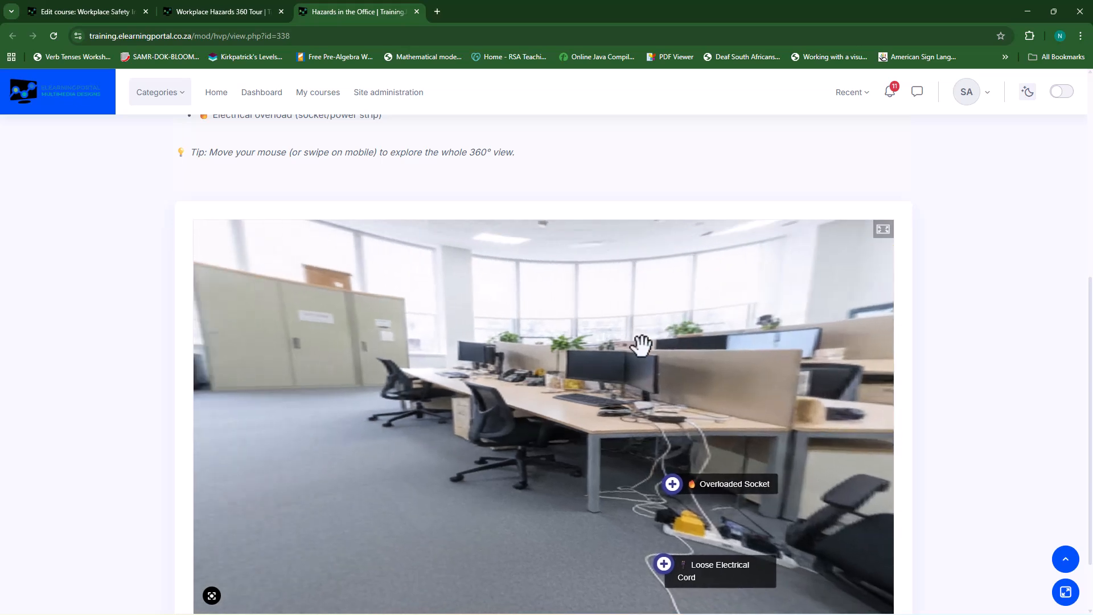
{"action": "left_click_drag", "start_coordinate": [629, 362], "coordinate": [609, 360]}
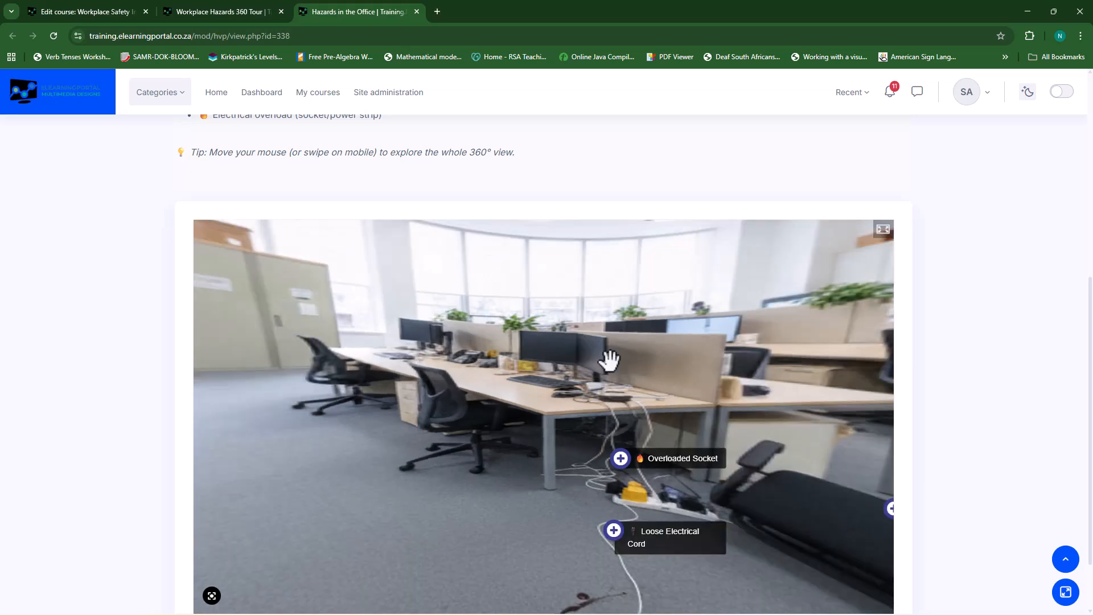
{"action": "mouse_move", "coordinate": [608, 359]}
{"action": "left_mouse_down"}
{"action": "mouse_move", "coordinate": [659, 358]}
{"action": "mouse_move", "coordinate": [629, 354]}
{"action": "left_mouse_up"}
{"action": "left_click", "coordinate": [645, 452]}
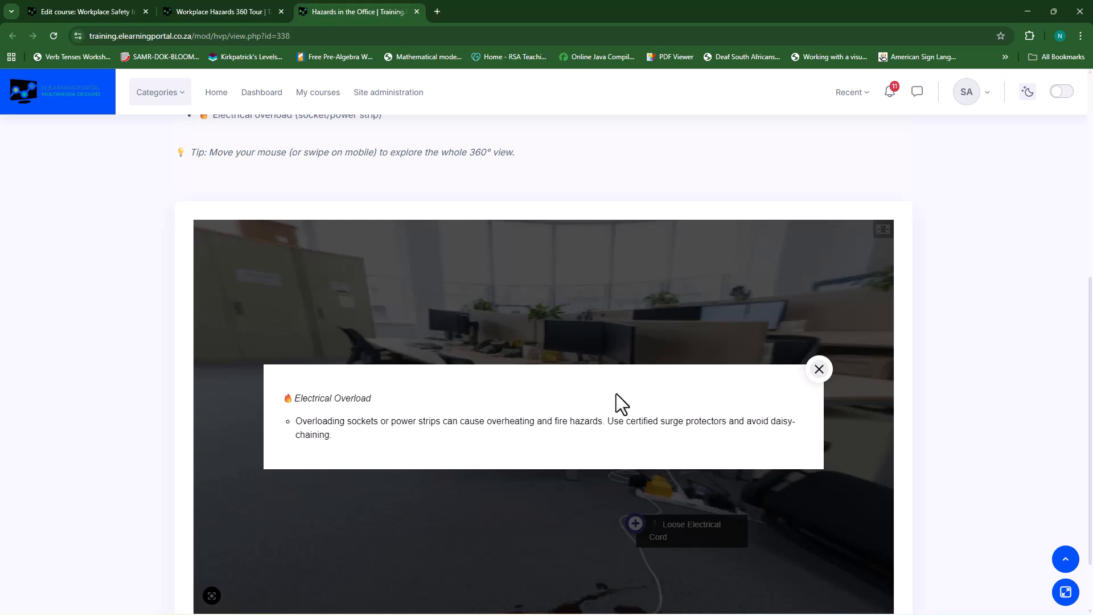
{"action": "left_click", "coordinate": [712, 316]}
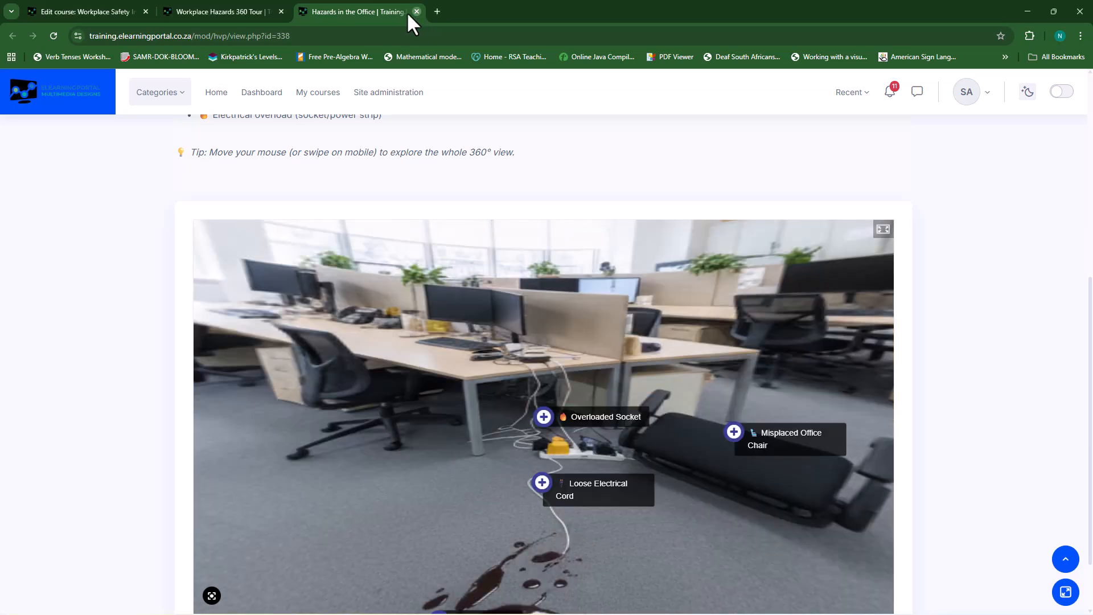
Close both tour pages and start a new Interactive Content activity in Module 2: Hazard Identification and Risk Control
{"action": "left_click", "coordinate": [416, 12]}
{"action": "left_click", "coordinate": [281, 12]}
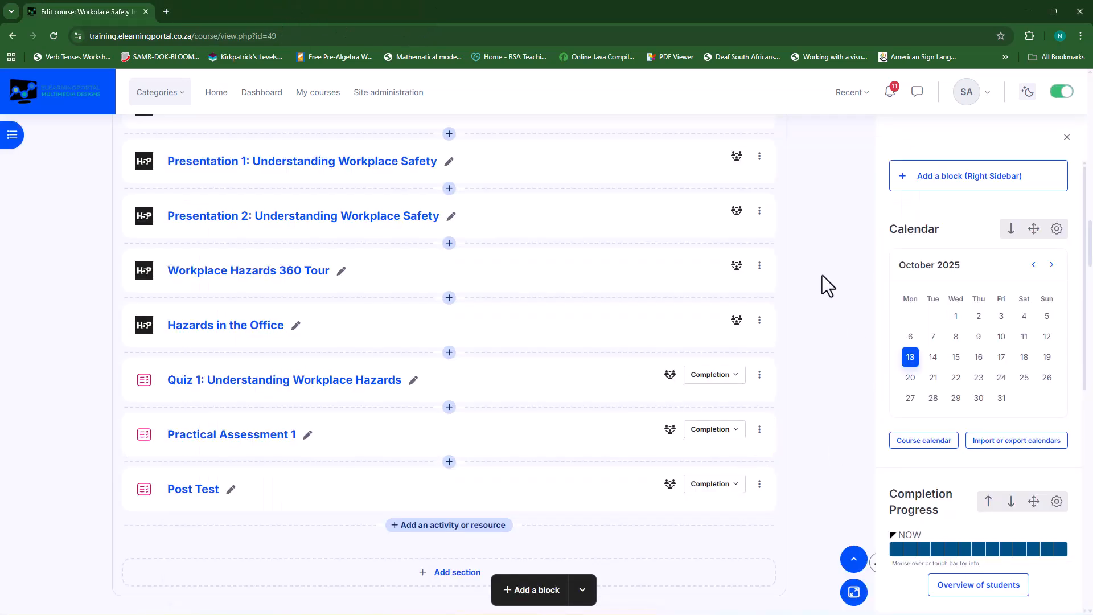
{"action": "scroll", "coordinate": [814, 336], "scroll_direction": "down", "scroll_amount": 9}
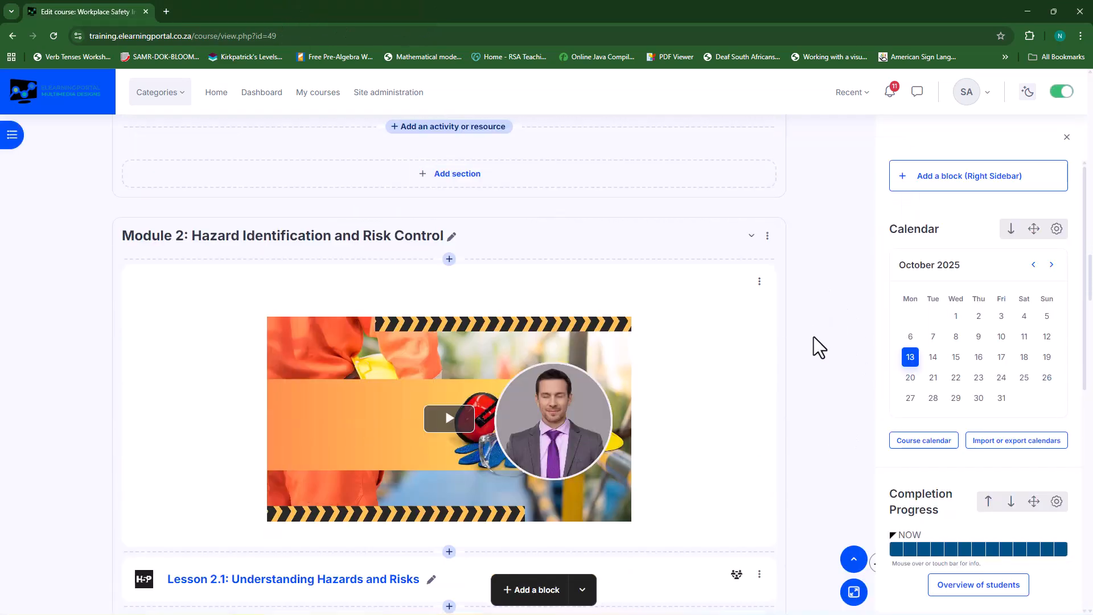
{"action": "scroll", "coordinate": [814, 336], "scroll_direction": "down", "scroll_amount": 2}
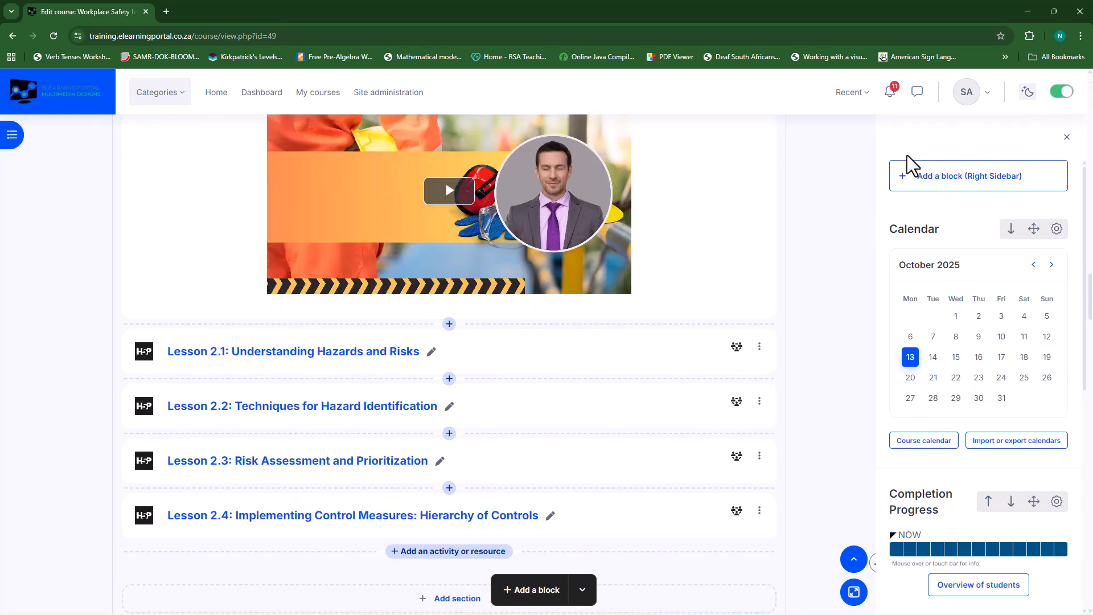
{"action": "left_click", "coordinate": [447, 551]}
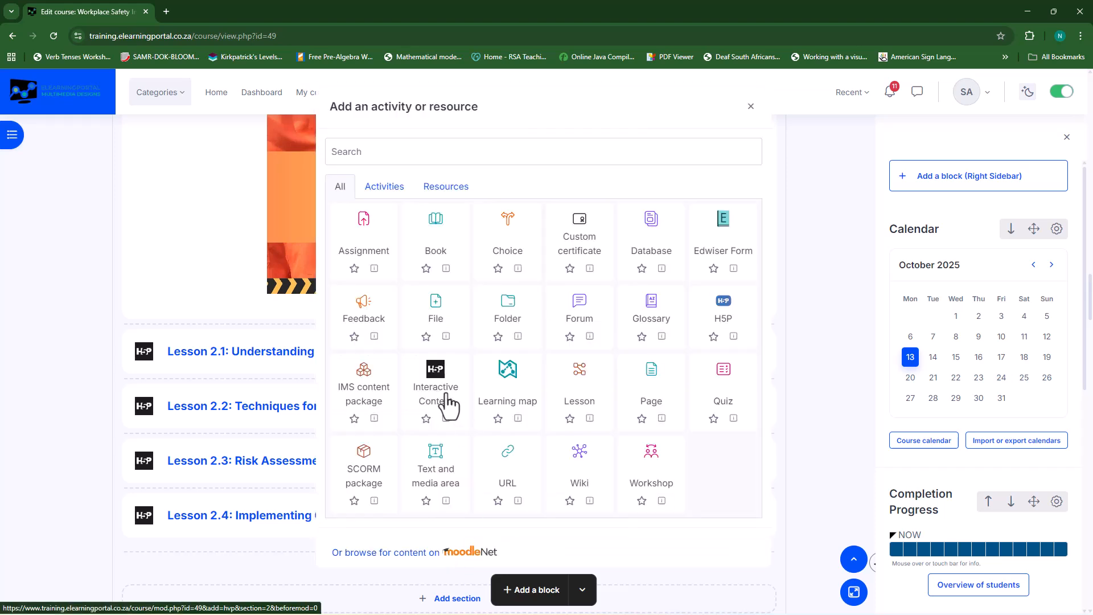
{"action": "left_click", "coordinate": [436, 401]}
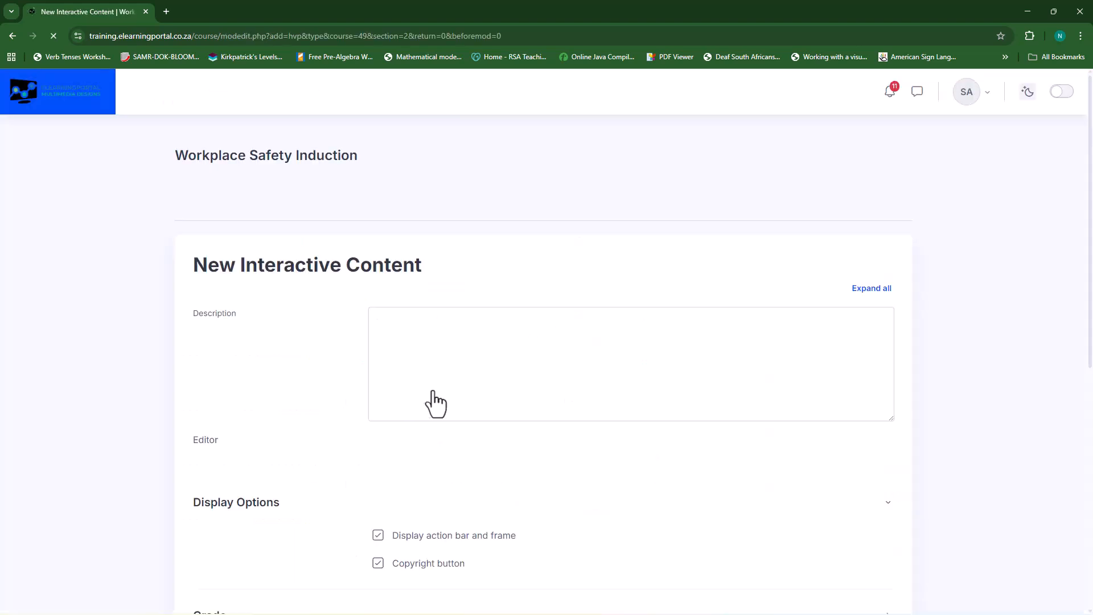
Choose Virtual Tour (360) as the content type and title the activity "Factory Floor"
{"action": "scroll", "coordinate": [313, 414], "scroll_direction": "down", "scroll_amount": 2}
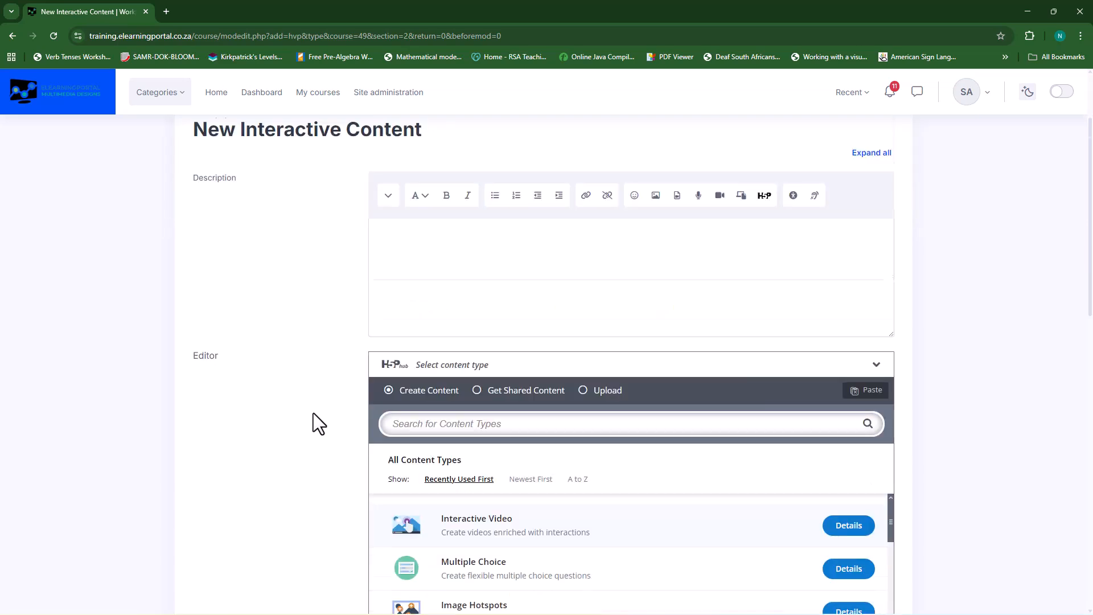
{"action": "scroll", "coordinate": [313, 413], "scroll_direction": "down", "scroll_amount": 4}
{"action": "scroll", "coordinate": [570, 490], "scroll_direction": "down", "scroll_amount": 1}
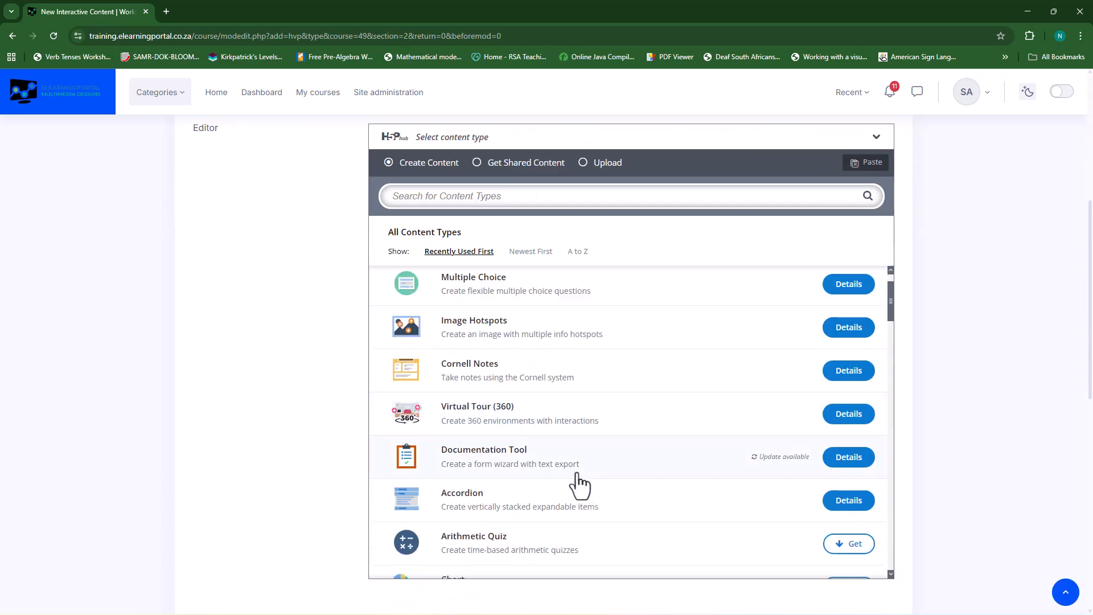
{"action": "left_click", "coordinate": [557, 425]}
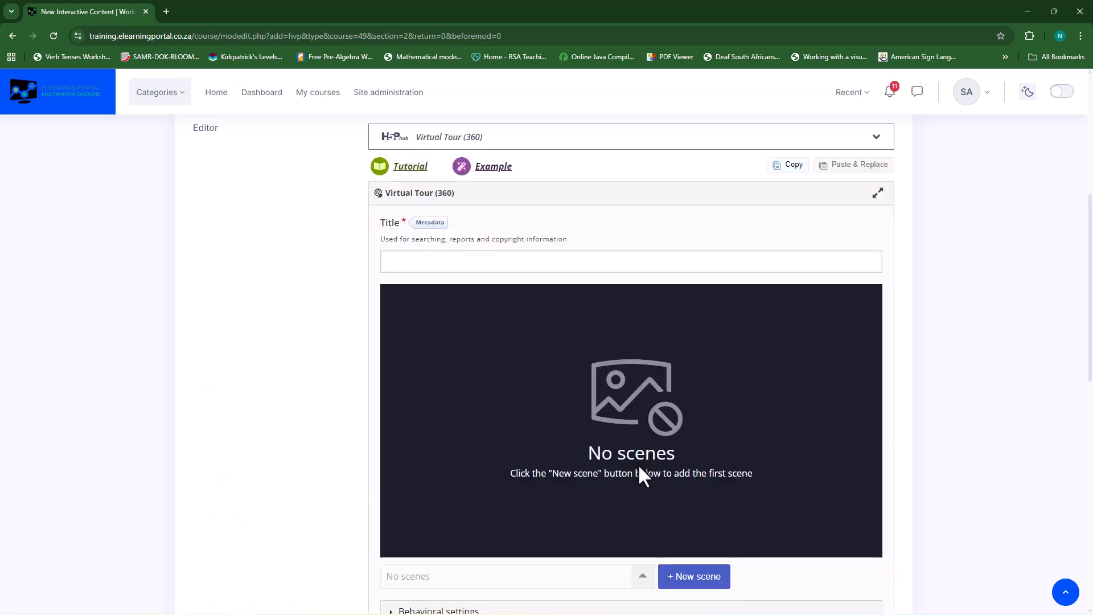
{"action": "left_click", "coordinate": [539, 268]}
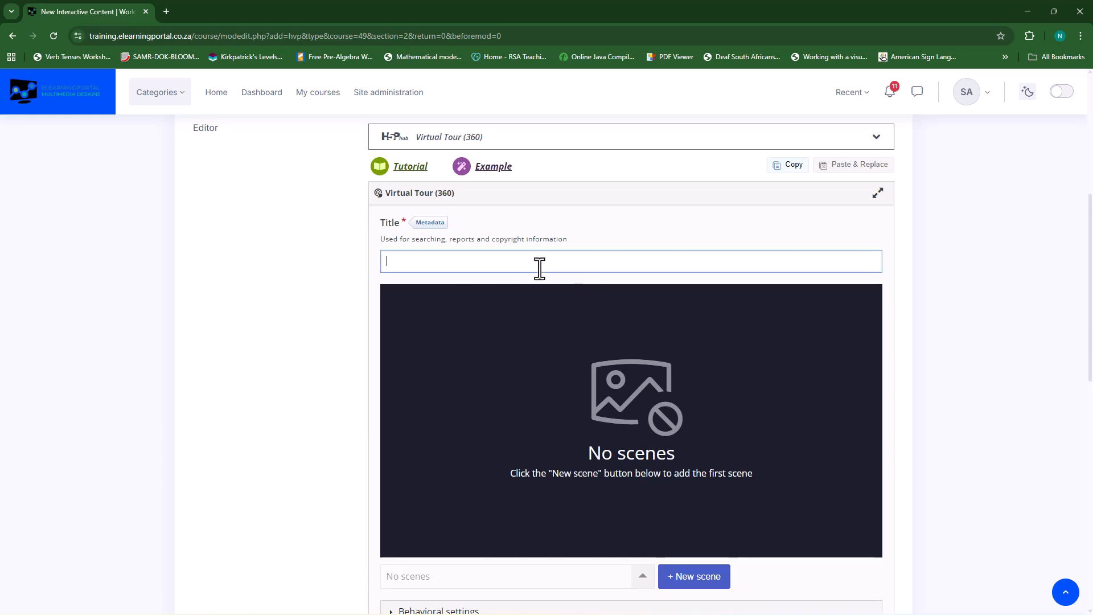
{"action": "type", "text": "Factory Floor"}
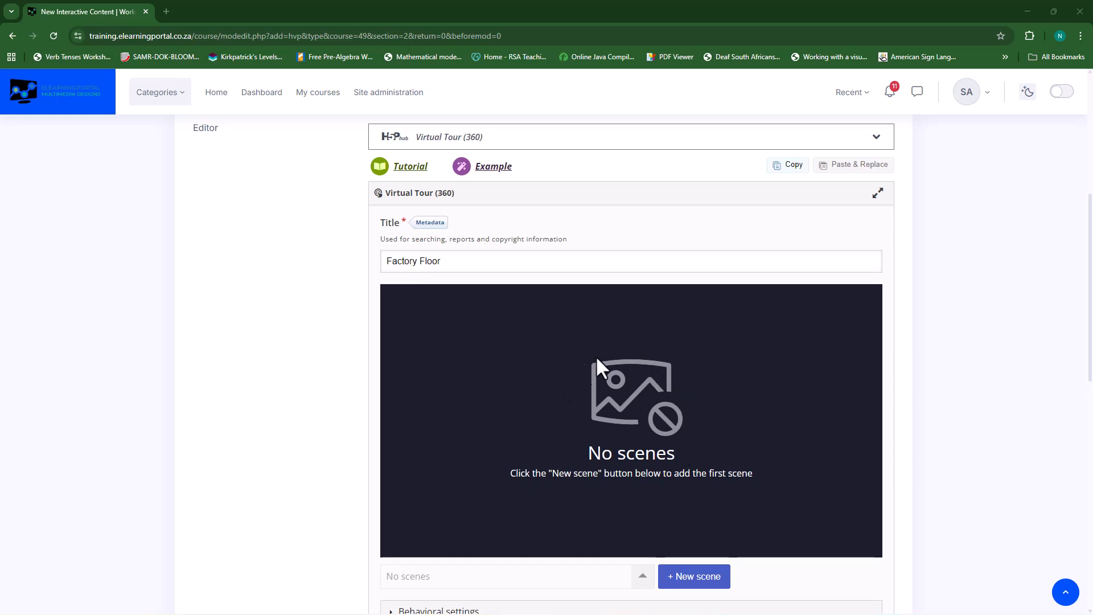
Add a new scene to the virtual tour and title the scene "Factory Floor"
{"action": "left_click_drag", "start_coordinate": [583, 447], "coordinate": [682, 452]}
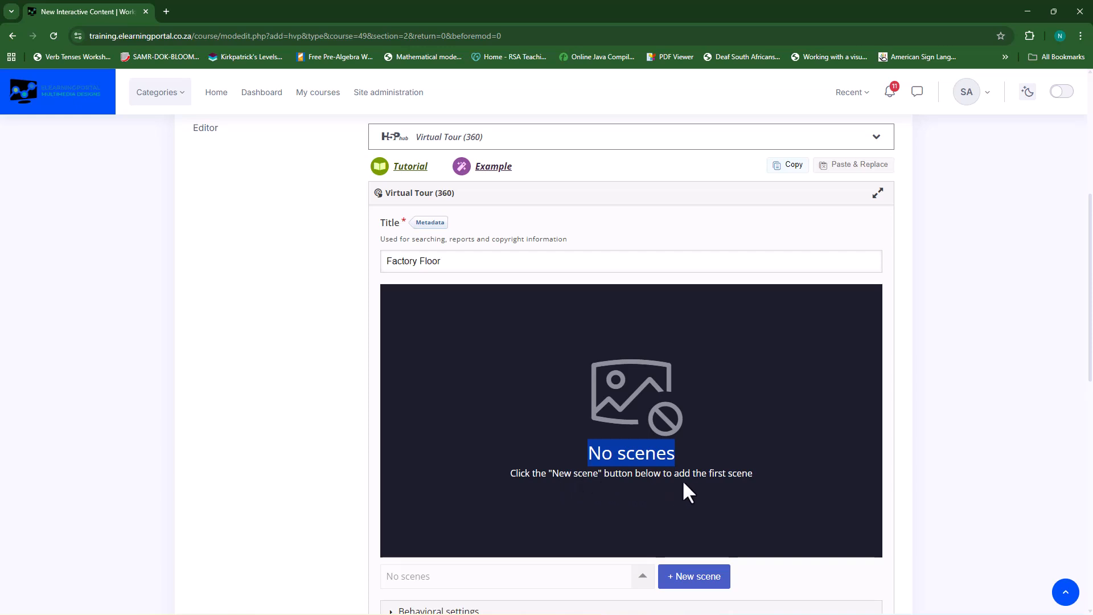
{"action": "scroll", "coordinate": [766, 398], "scroll_direction": "down", "scroll_amount": 2}
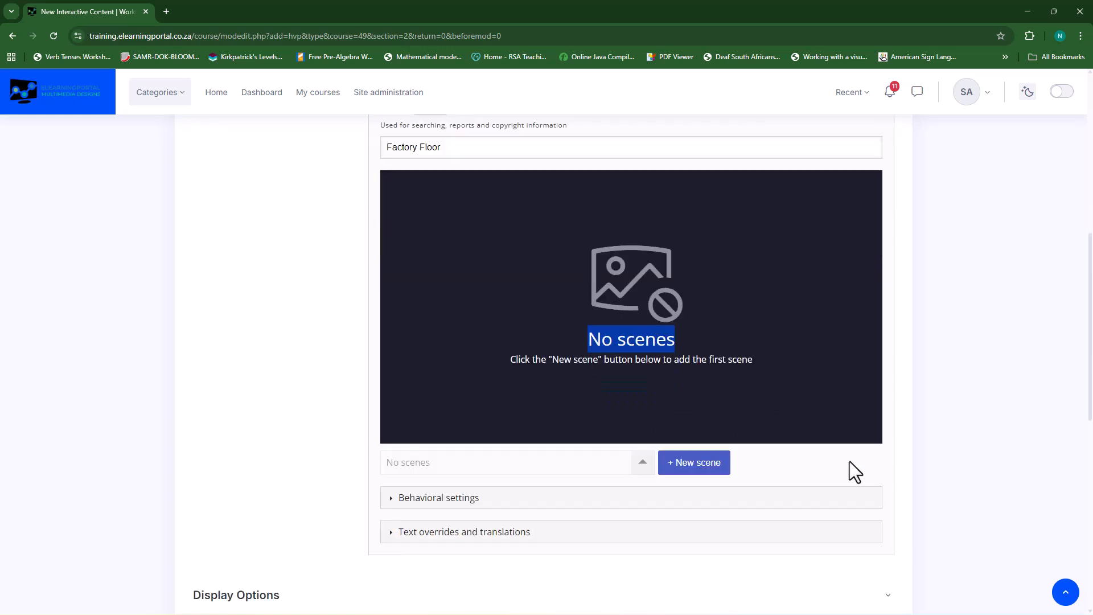
{"action": "left_click", "coordinate": [700, 465]}
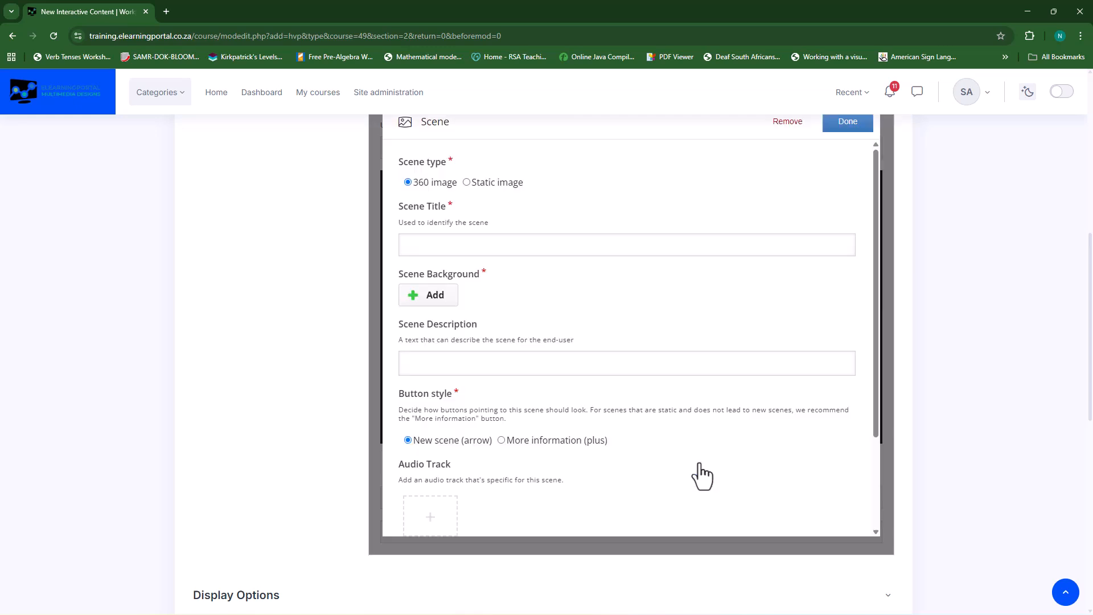
{"action": "scroll", "coordinate": [637, 472], "scroll_direction": "up", "scroll_amount": 1}
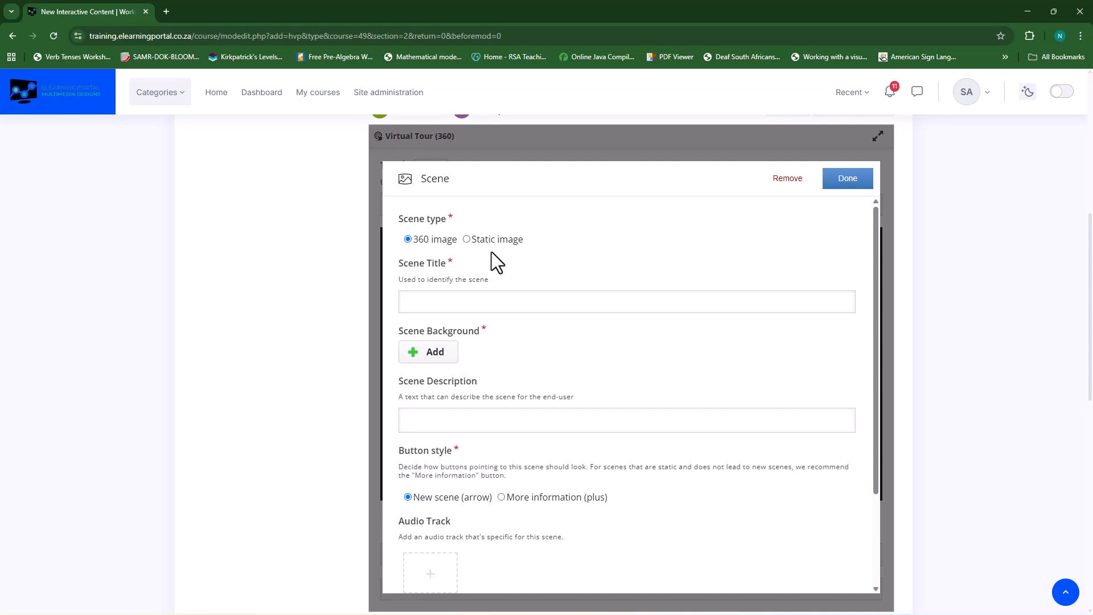
{"action": "left_click", "coordinate": [512, 304]}
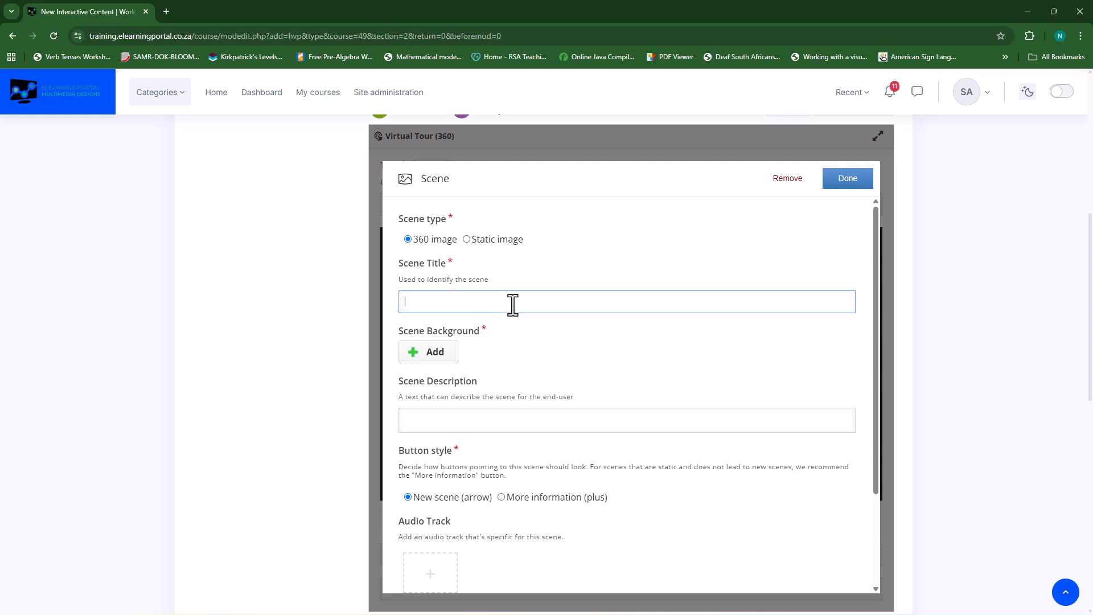
{"action": "type", "text": "Factory Floor"}
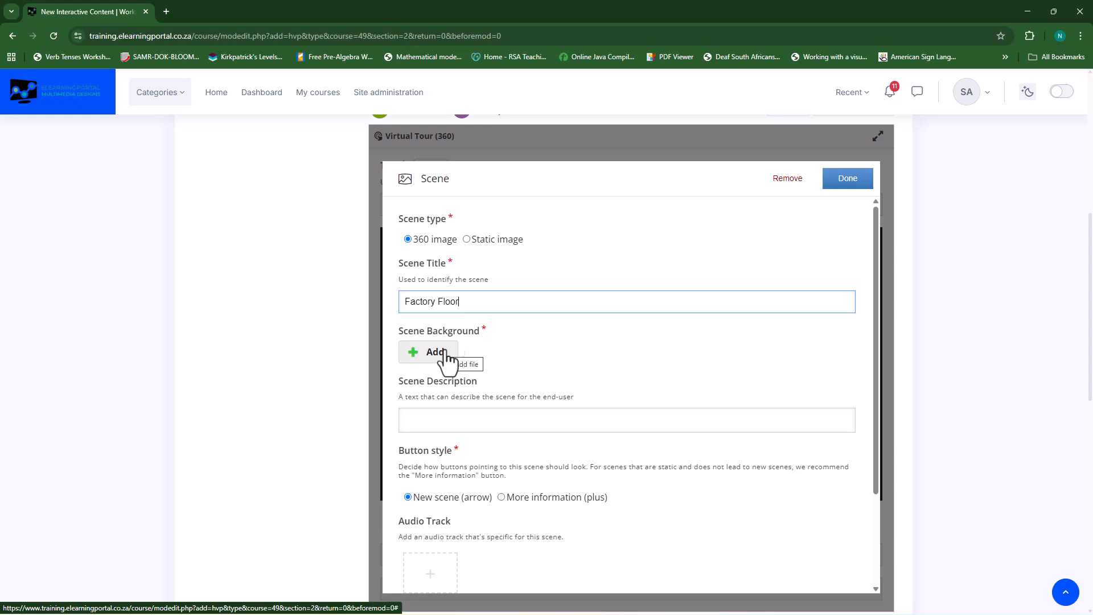
Search for Google AI Studio in a new browser tab and open its site
{"action": "left_click", "coordinate": [166, 11]}
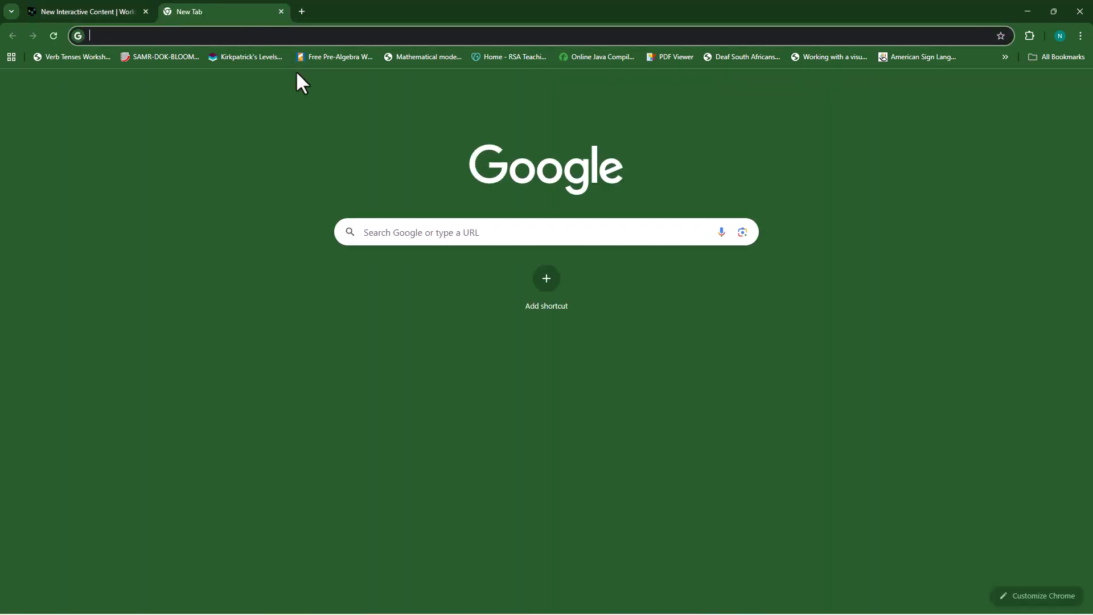
{"action": "type", "text": "google"}
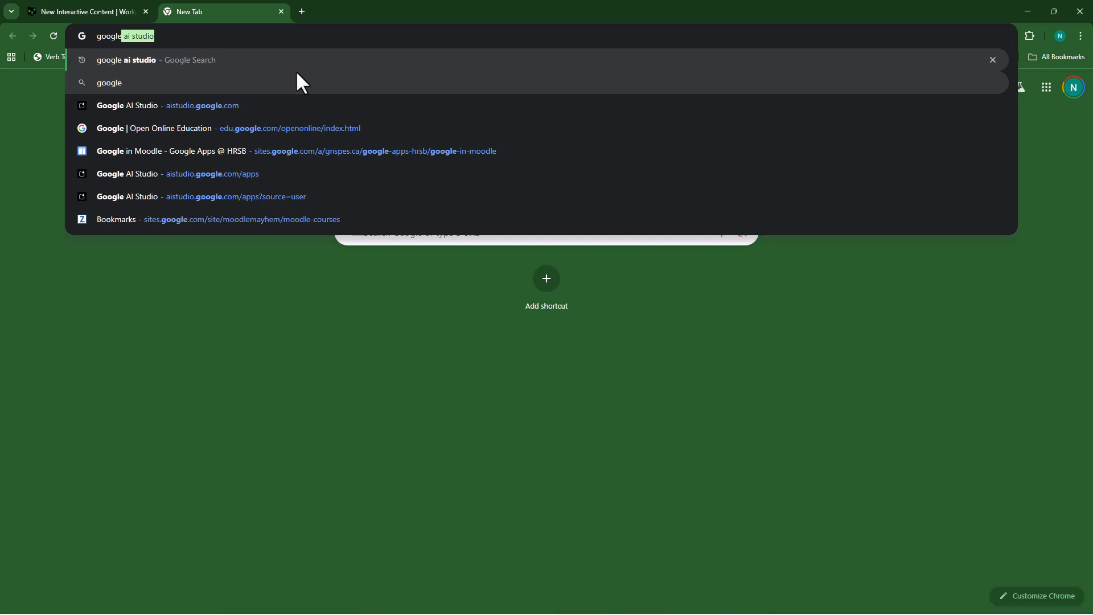
{"action": "key", "text": "Return"}
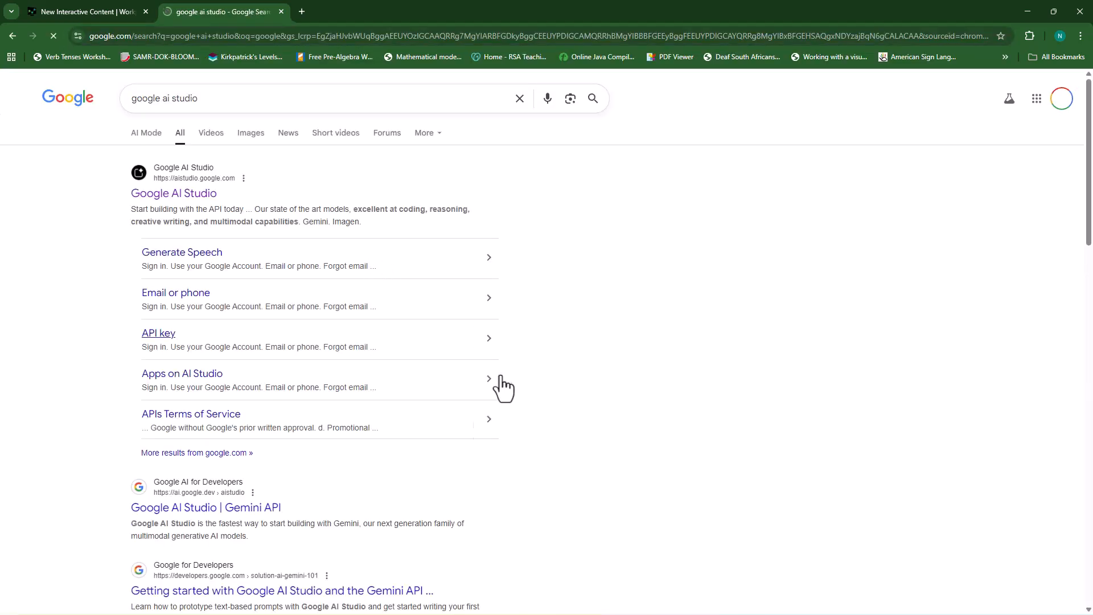
{"action": "left_click", "coordinate": [246, 207]}
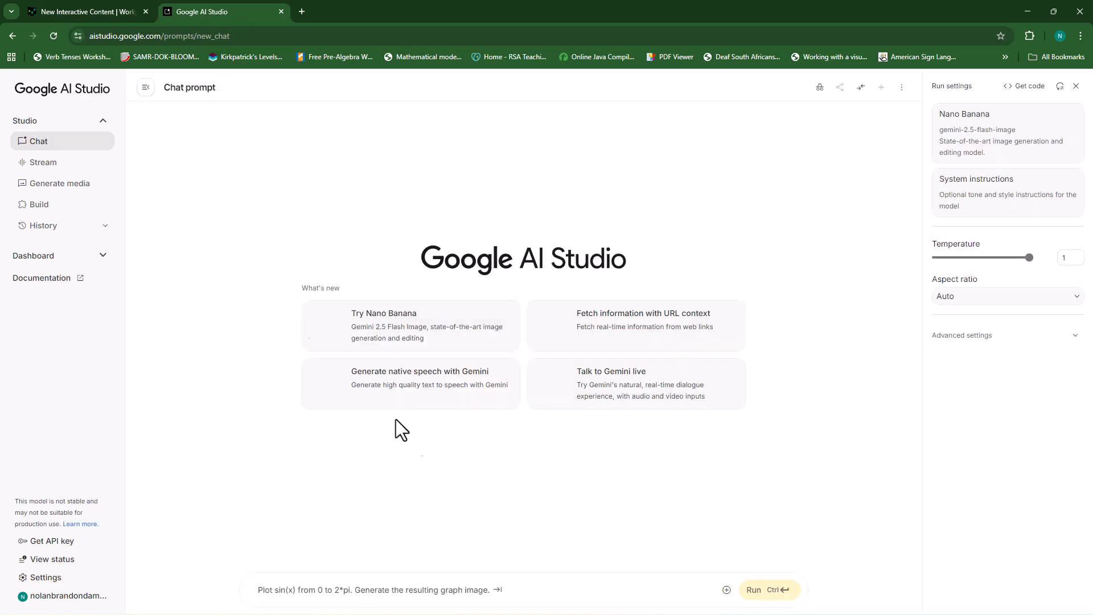
Use Nano Banana to generate a 360-degree panoramic industrial factory floor with visible machinery, safety signs, cables and chemical containers, realistic lighting and slightly wide-angle view
{"action": "left_click", "coordinate": [419, 336]}
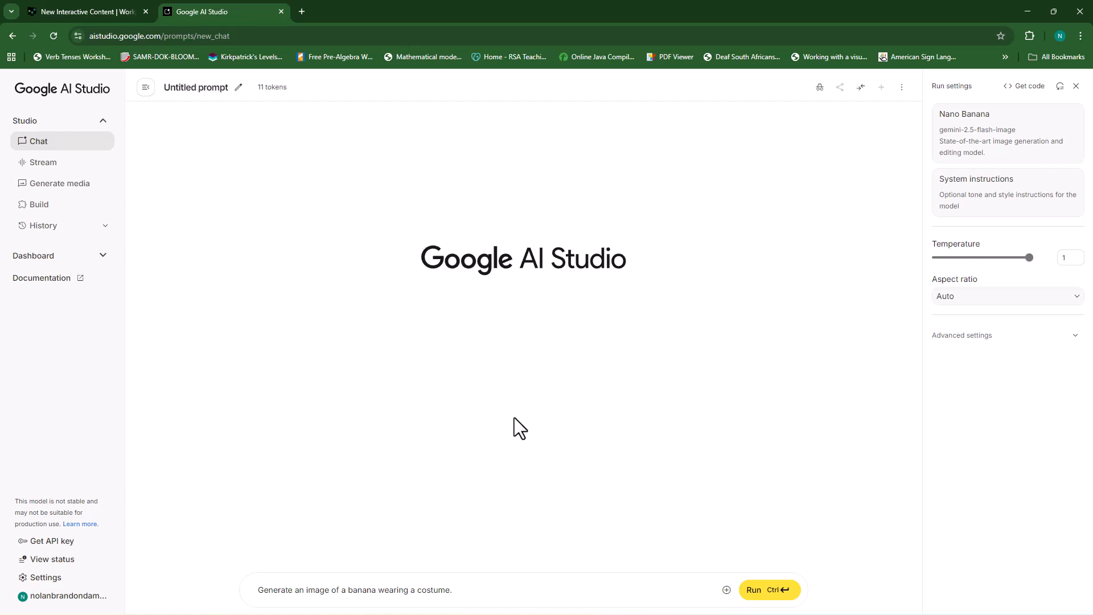
{"action": "left_click", "coordinate": [281, 590]}
{"action": "left_click_drag", "start_coordinate": [267, 589], "coordinate": [481, 592]}
{"action": "key", "text": "BackSpace"}
{"action": "key", "text": "BackSpace"}
{"action": "type", "text": "A 360-degree panoramic image of an industrial factory floor with visible machinery, safety signs, cables, and chemical containers — realistic lighting, slightly wide-angle view, for educational safety training."}
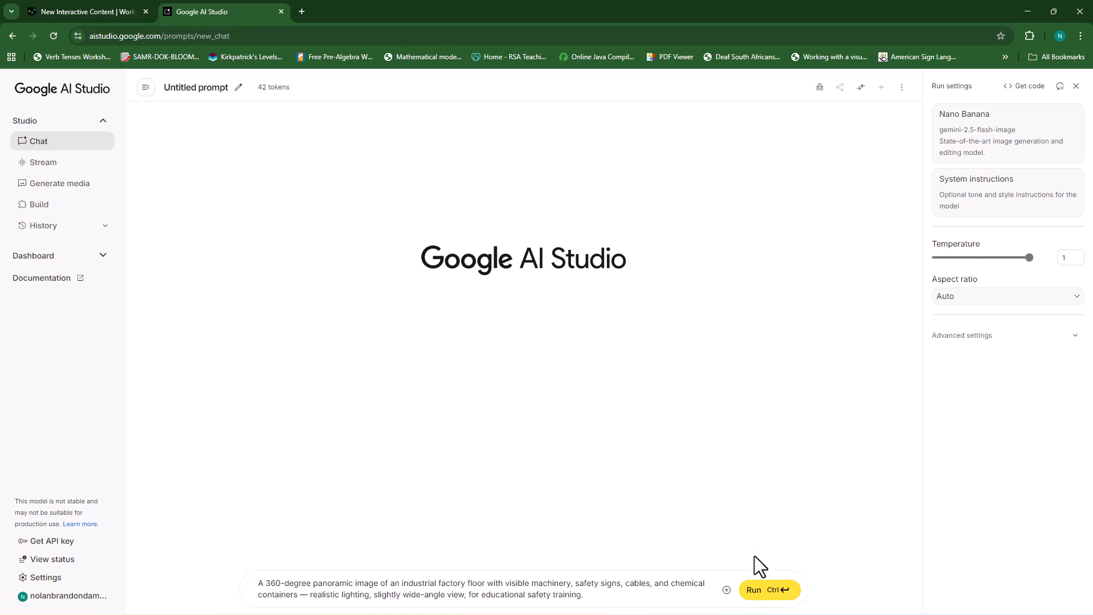
{"action": "left_click", "coordinate": [759, 595]}
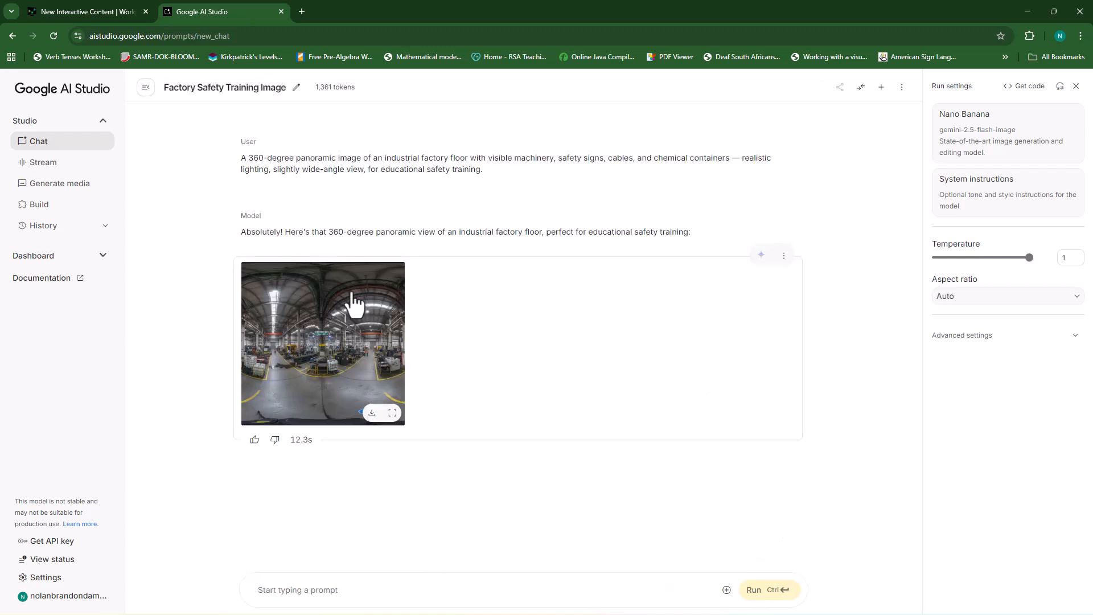
Download the generated factory image and upload it as the scene background of the Factory Floor scene in Moodle
{"action": "left_click", "coordinate": [371, 412]}
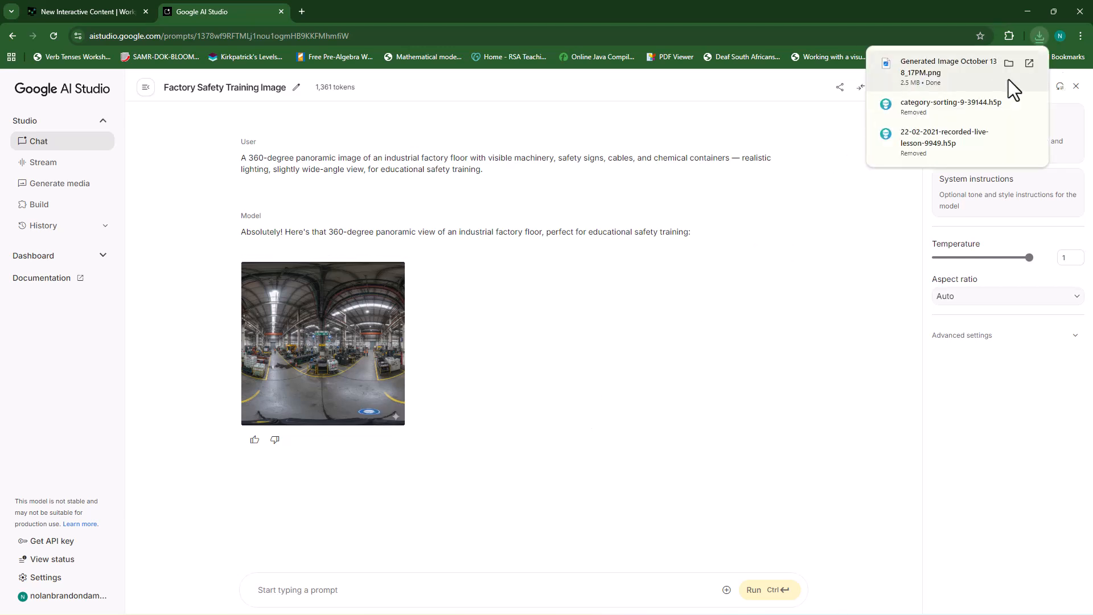
{"action": "left_click", "coordinate": [102, 11]}
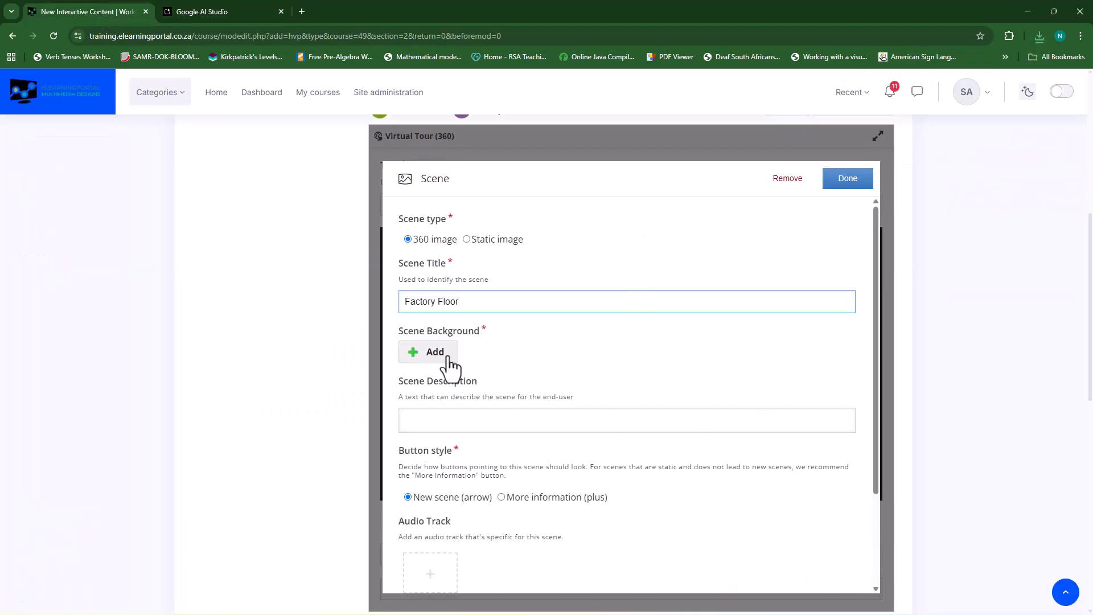
{"action": "left_click", "coordinate": [432, 356]}
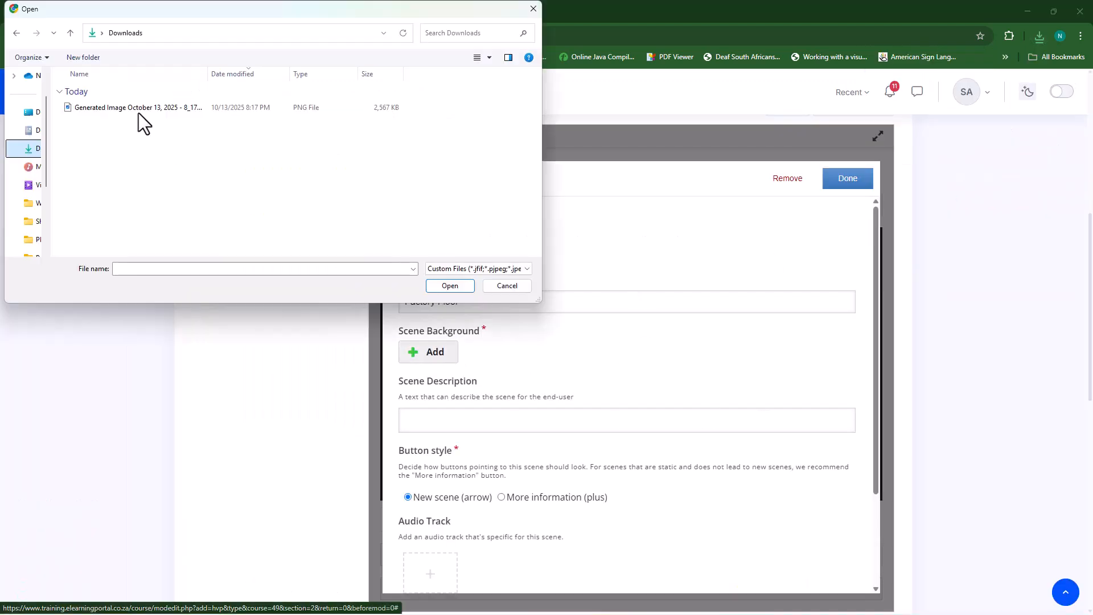
{"action": "left_click", "coordinate": [128, 106]}
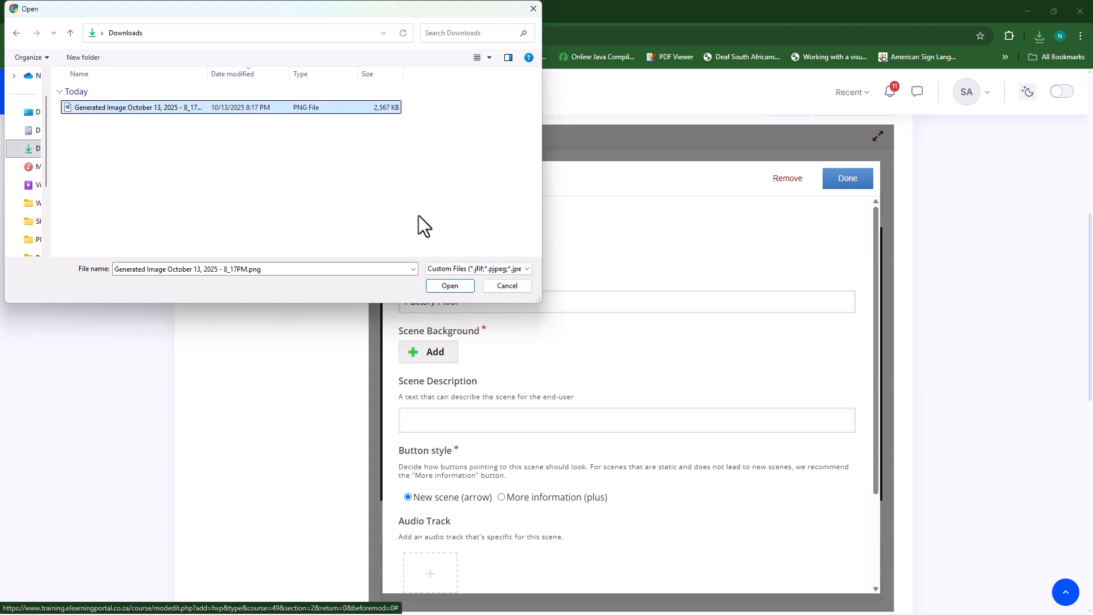
{"action": "left_click", "coordinate": [444, 289]}
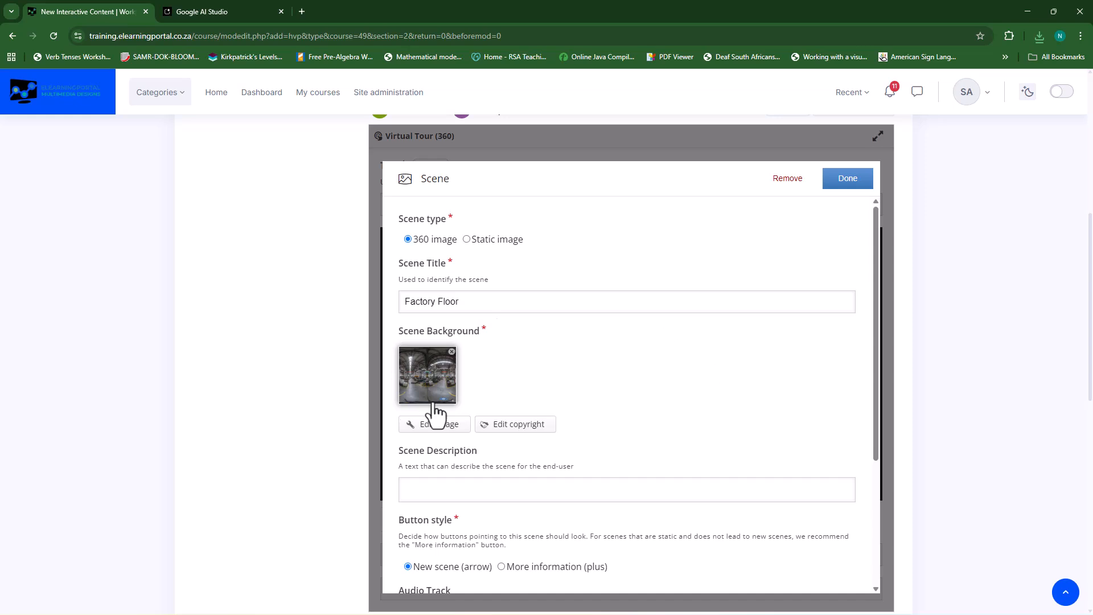
Leave the scene description empty, keep the New scene (arrow) button style and finish the scene
{"action": "scroll", "coordinate": [647, 391], "scroll_direction": "down", "scroll_amount": 2}
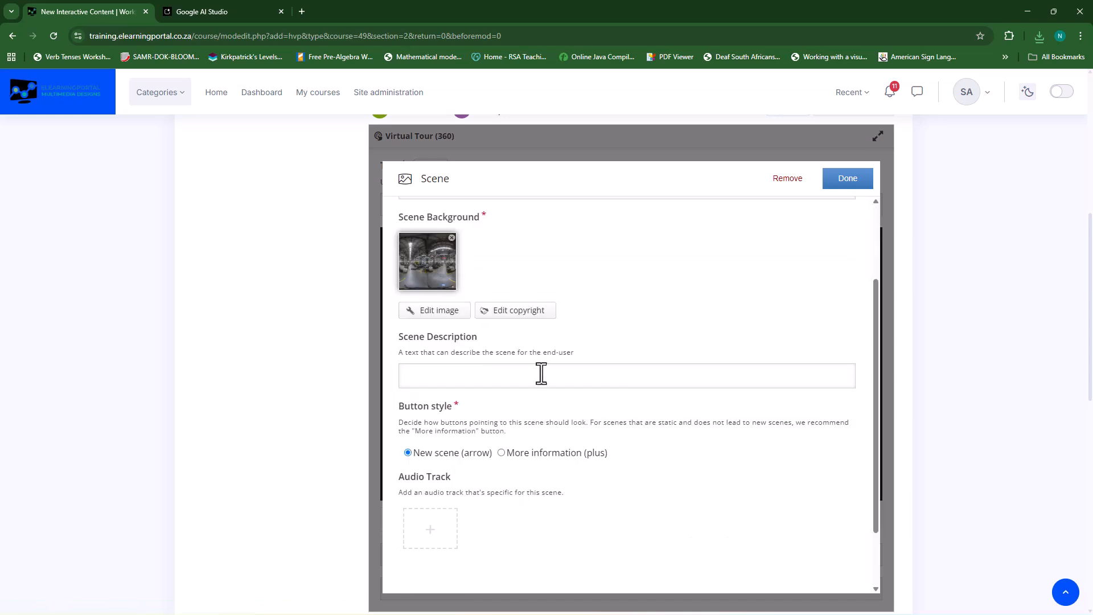
{"action": "left_click", "coordinate": [454, 378]}
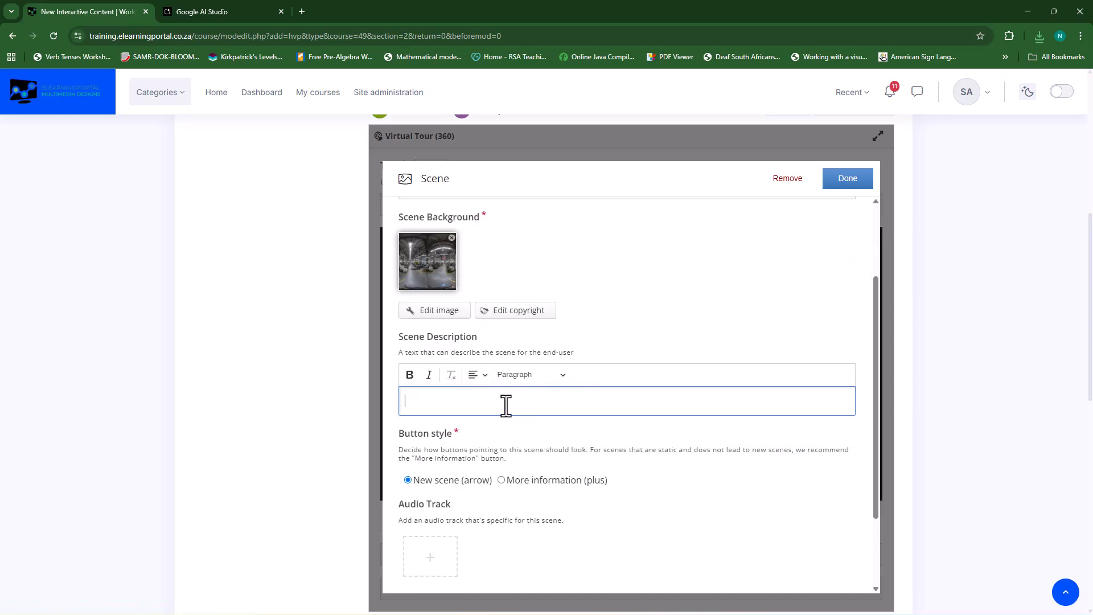
{"action": "scroll", "coordinate": [507, 405], "scroll_direction": "down", "scroll_amount": 2}
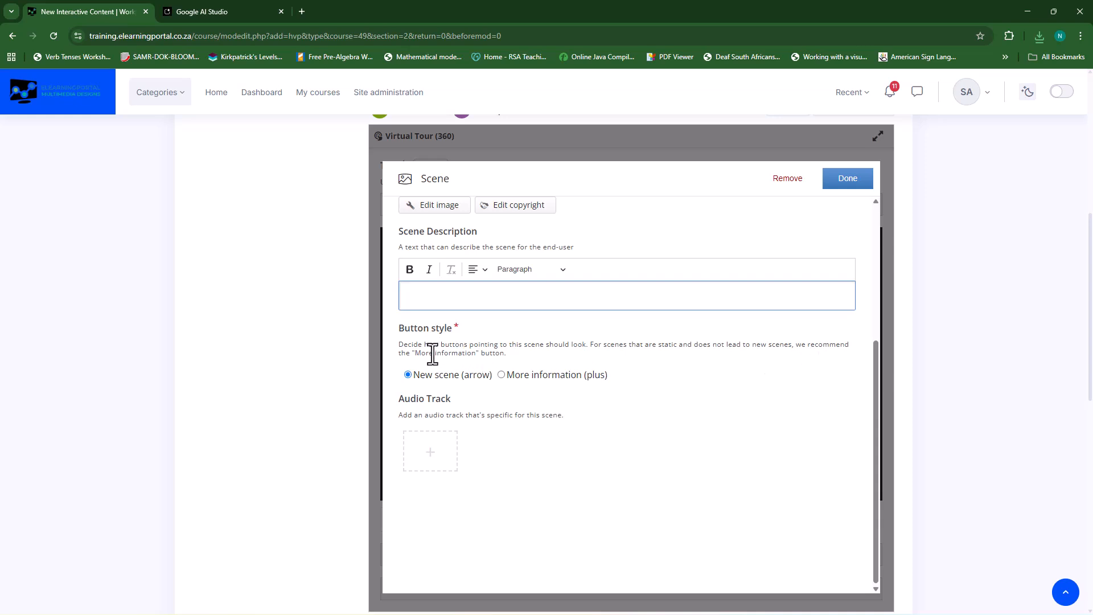
{"action": "left_click", "coordinate": [501, 375]}
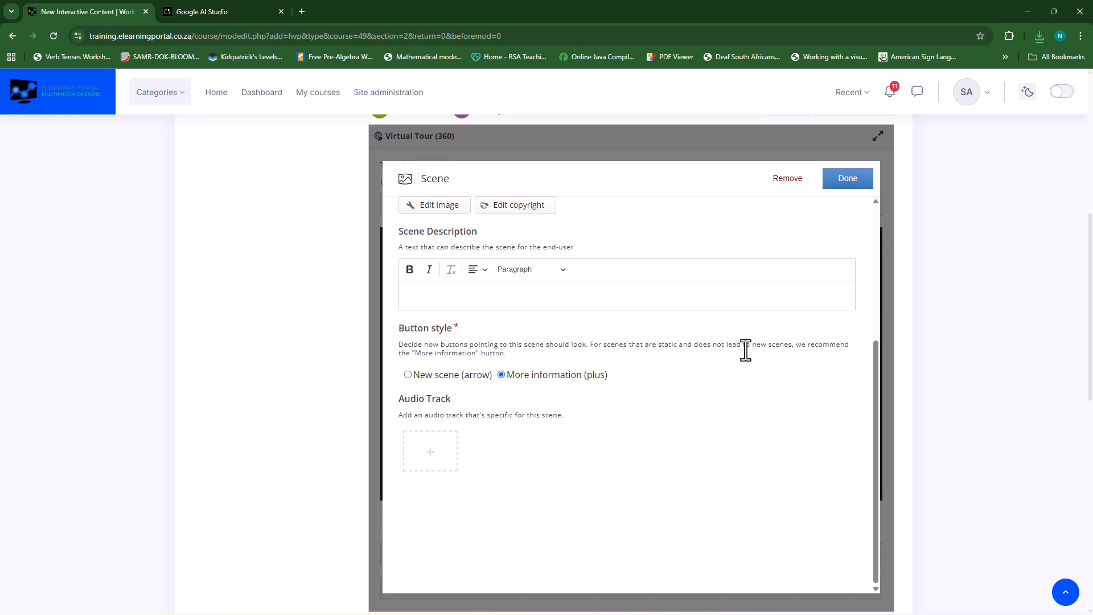
{"action": "left_click", "coordinate": [407, 376]}
{"action": "left_click", "coordinate": [846, 183]}
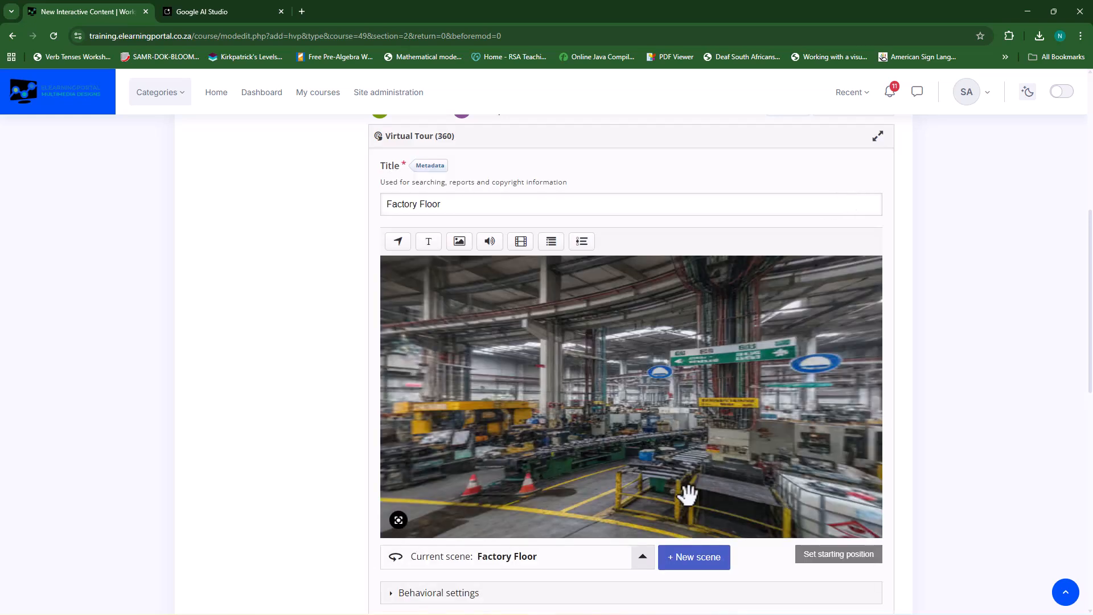
Rotate the 360 scene to look down the central aisle and set that view as the starting position
{"action": "left_click_drag", "start_coordinate": [676, 456], "coordinate": [660, 433]}
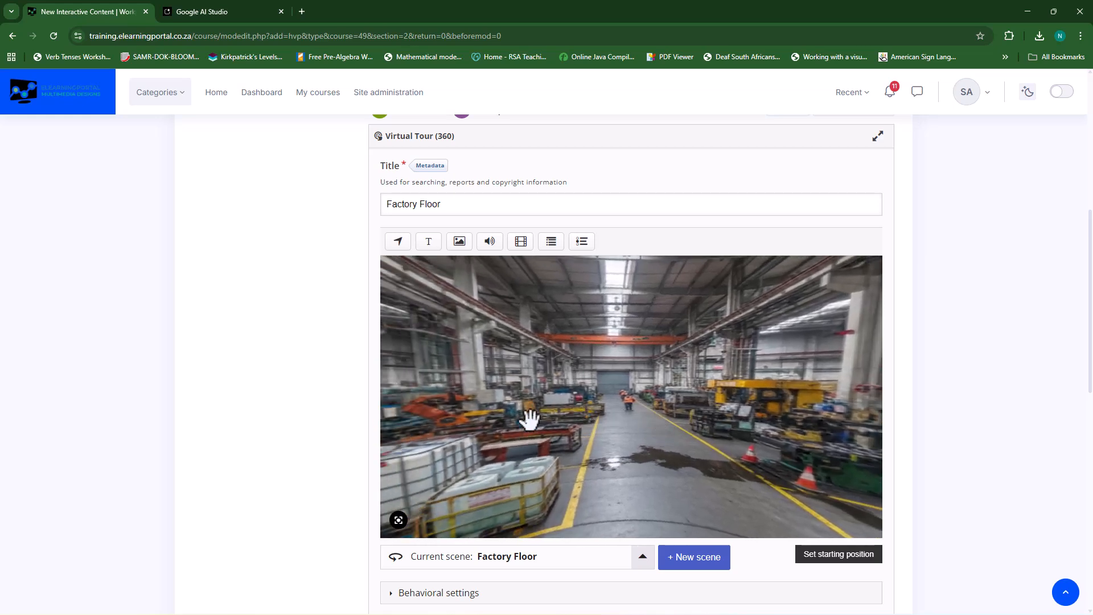
{"action": "left_click", "coordinate": [831, 558]}
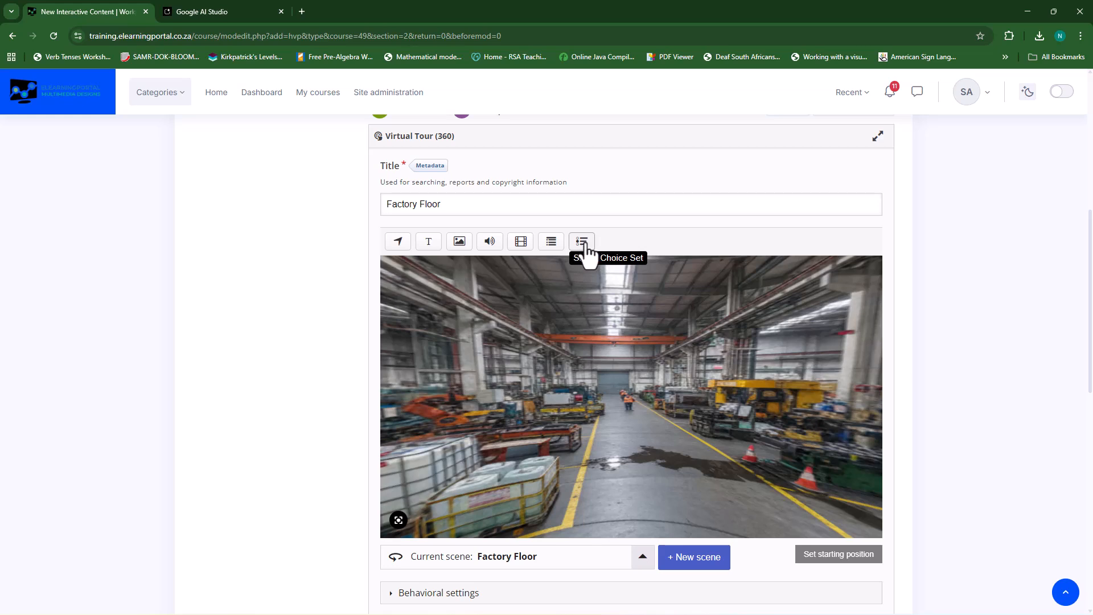
Add a text hotspot labelled "Hazards", keeping its label position and label display on Use behavioral setting
{"action": "left_click", "coordinate": [429, 242]}
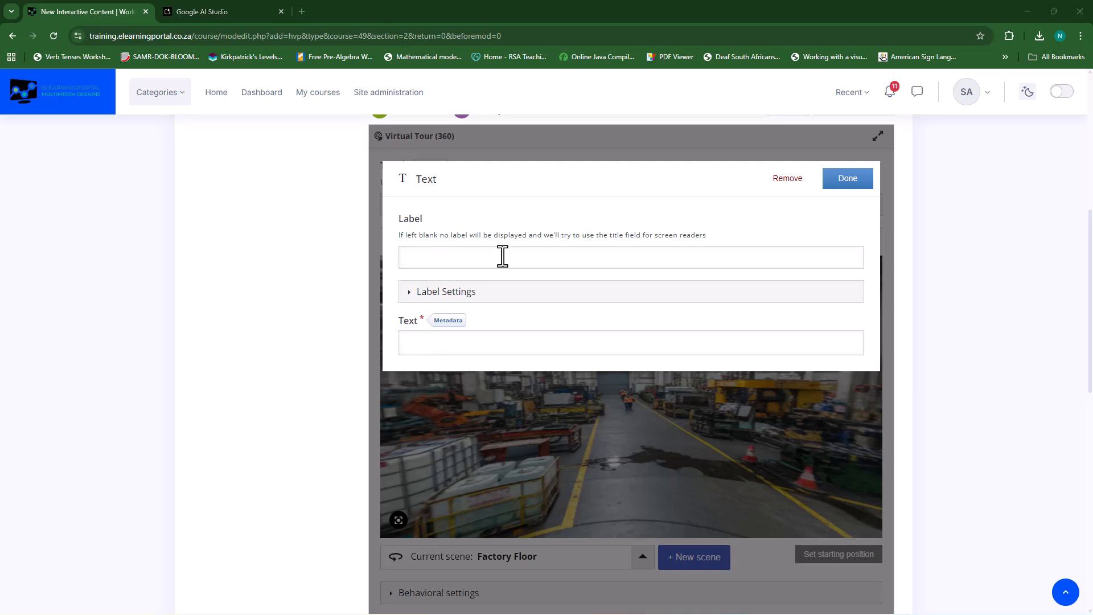
{"action": "left_click", "coordinate": [436, 255]}
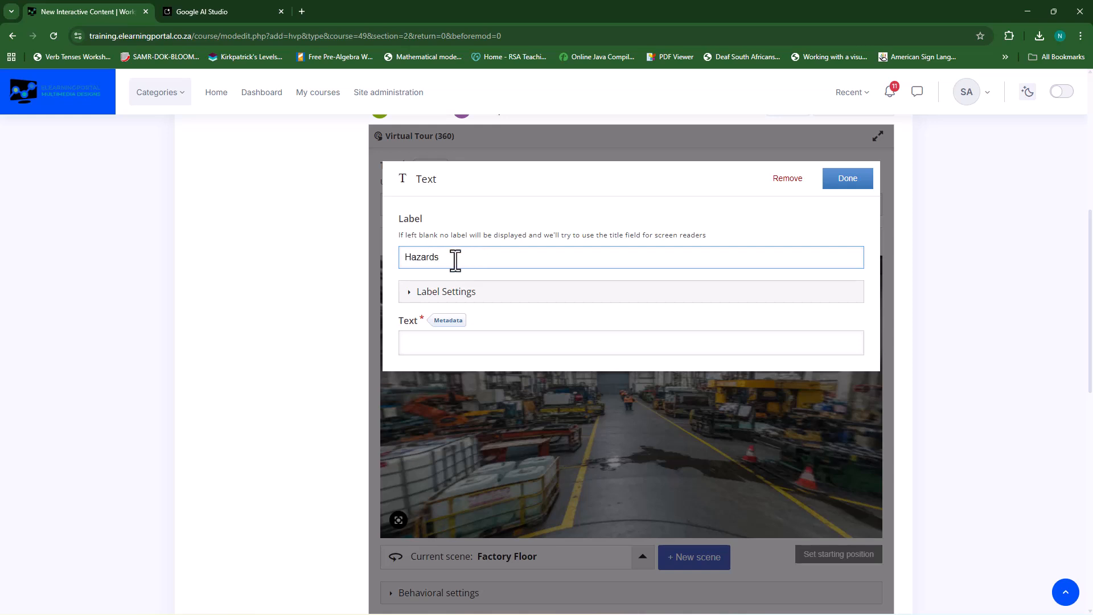
{"action": "left_click", "coordinate": [409, 292]}
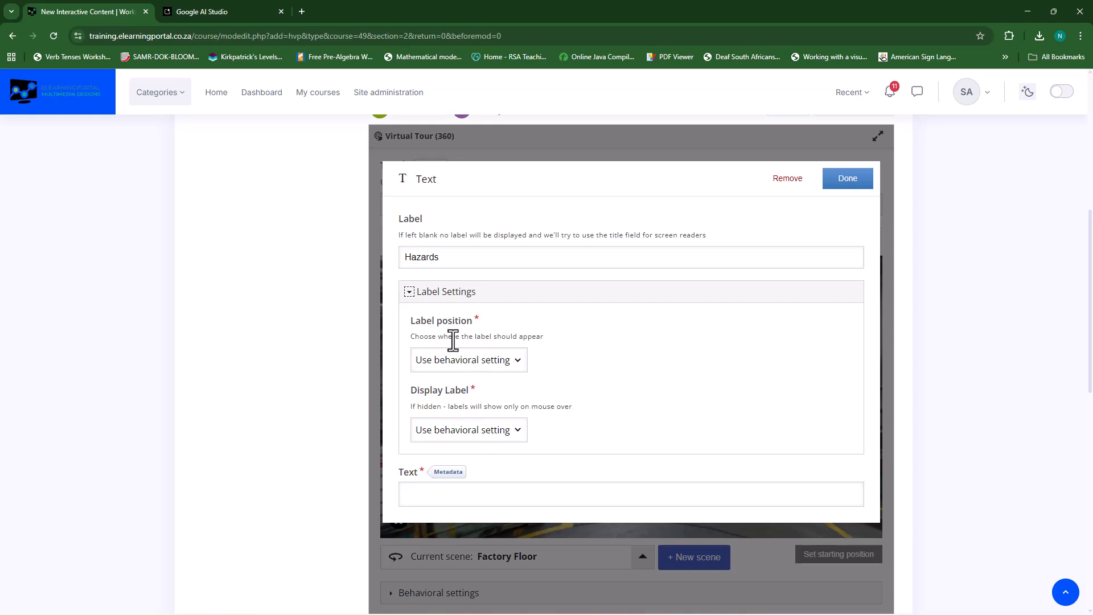
{"action": "left_click", "coordinate": [518, 360]}
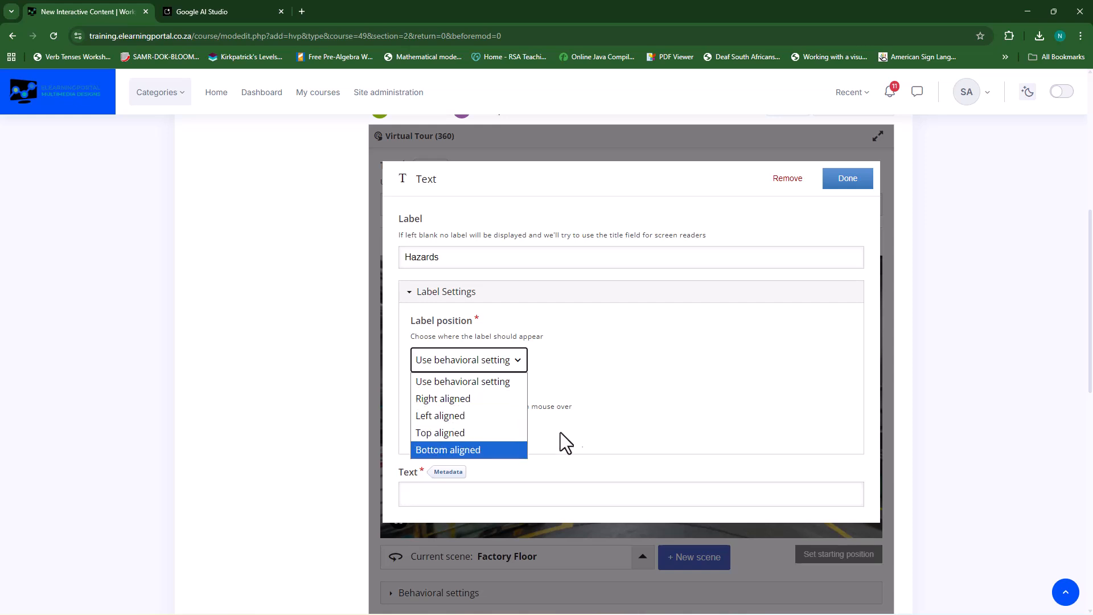
{"action": "left_click", "coordinate": [636, 370]}
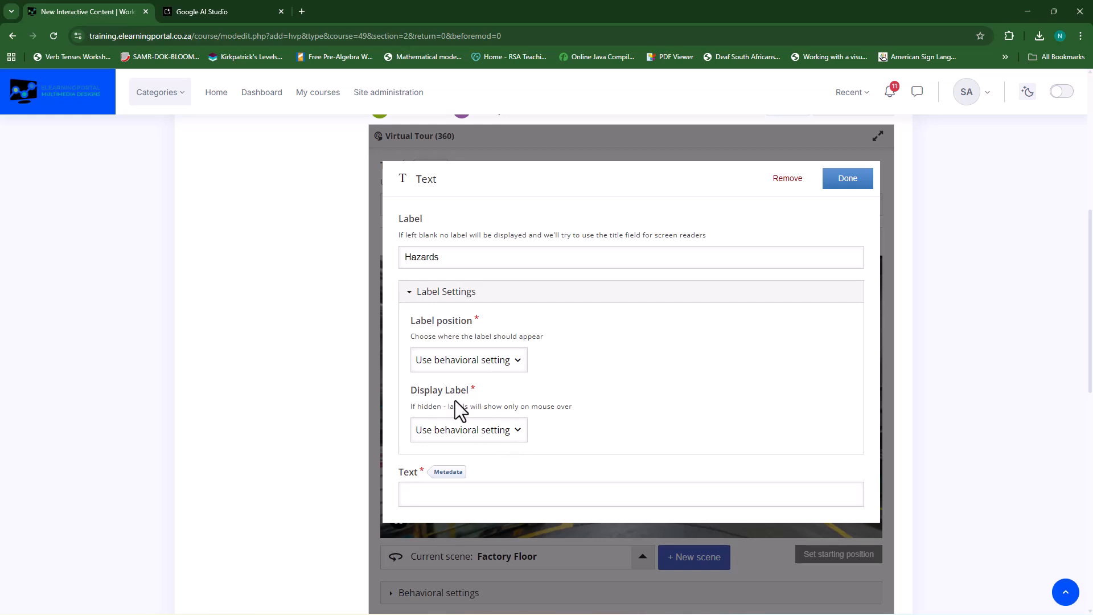
{"action": "left_click", "coordinate": [517, 436]}
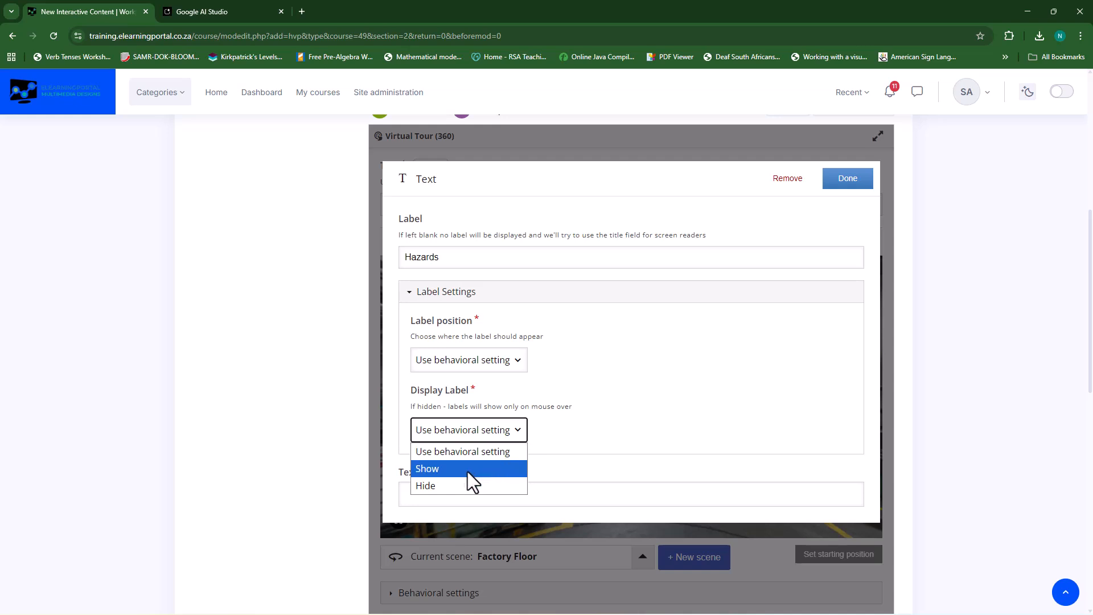
{"action": "left_click", "coordinate": [695, 426]}
Enter the hotspot text "A hazard is anything that can cause harm — such as chemicals, electricity, or moving machinery" and finish the hotspot
{"action": "left_click", "coordinate": [490, 500]}
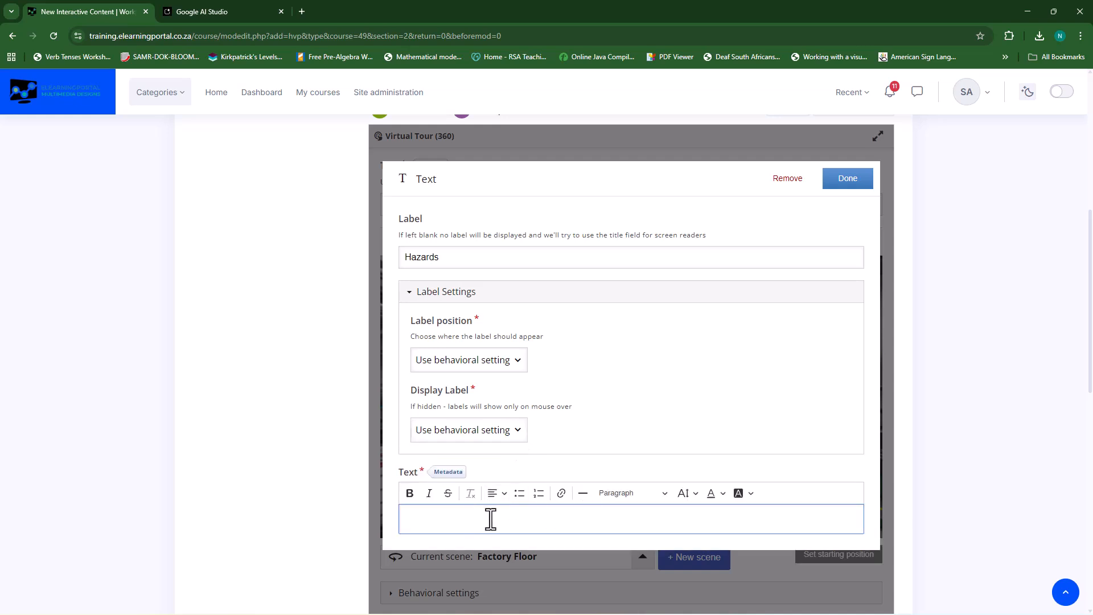
{"action": "type", "text": "A hazard is anything that can cause harm — such as chemicals, electricity, or moving machinery"}
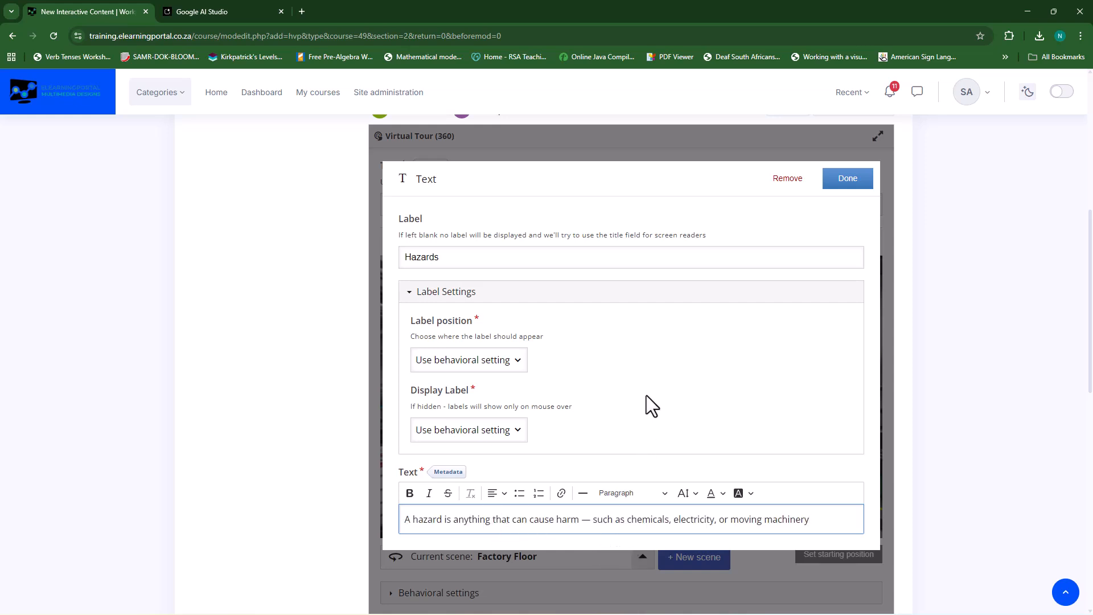
{"action": "left_click", "coordinate": [847, 179]}
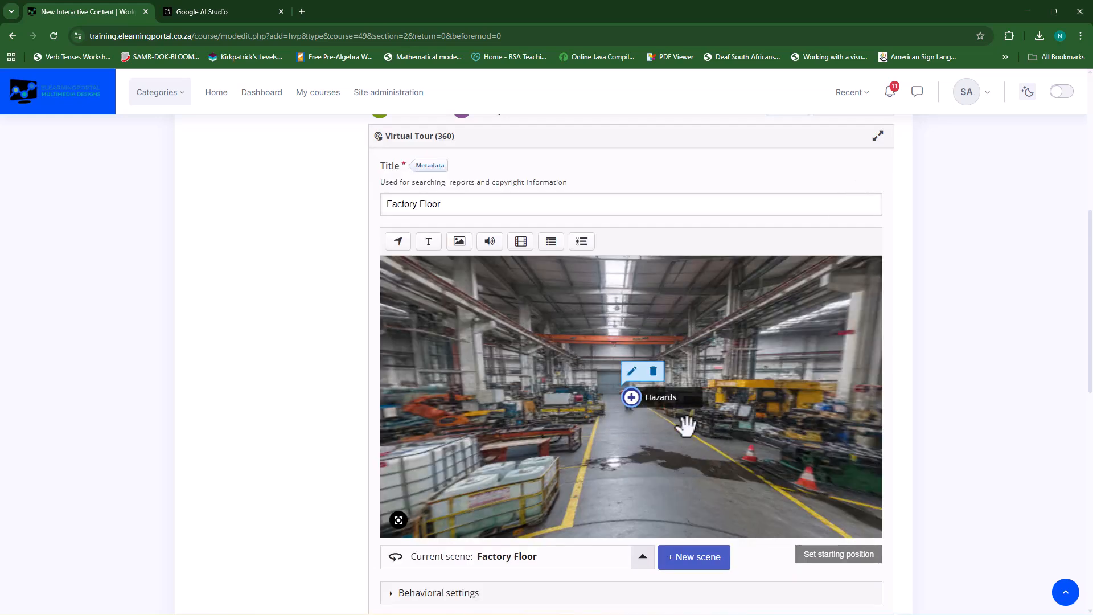
Move the Hazards hotspot onto the machinery behind the chemical containers, then save and display the activity
{"action": "left_click_drag", "start_coordinate": [632, 402], "coordinate": [604, 413]}
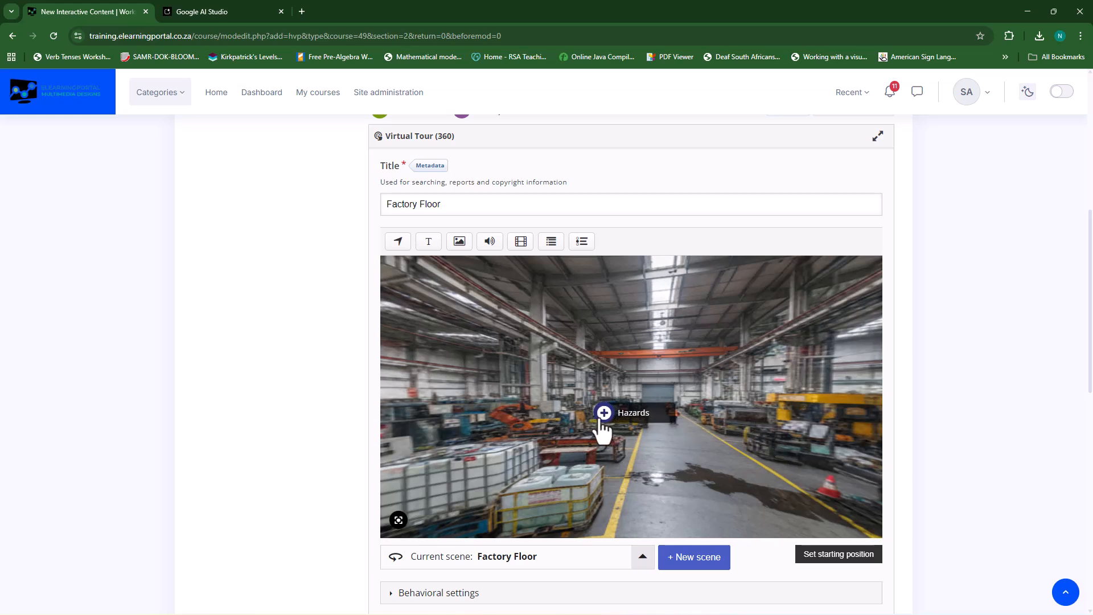
{"action": "left_click_drag", "start_coordinate": [604, 416], "coordinate": [604, 412]}
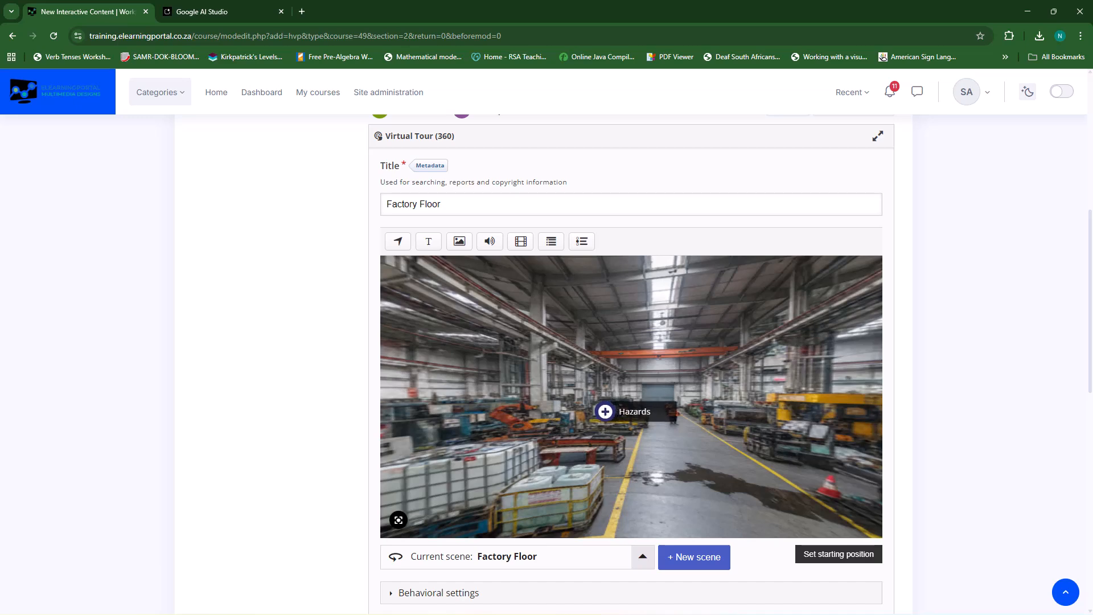
{"action": "scroll", "coordinate": [253, 393], "scroll_direction": "down", "scroll_amount": 10}
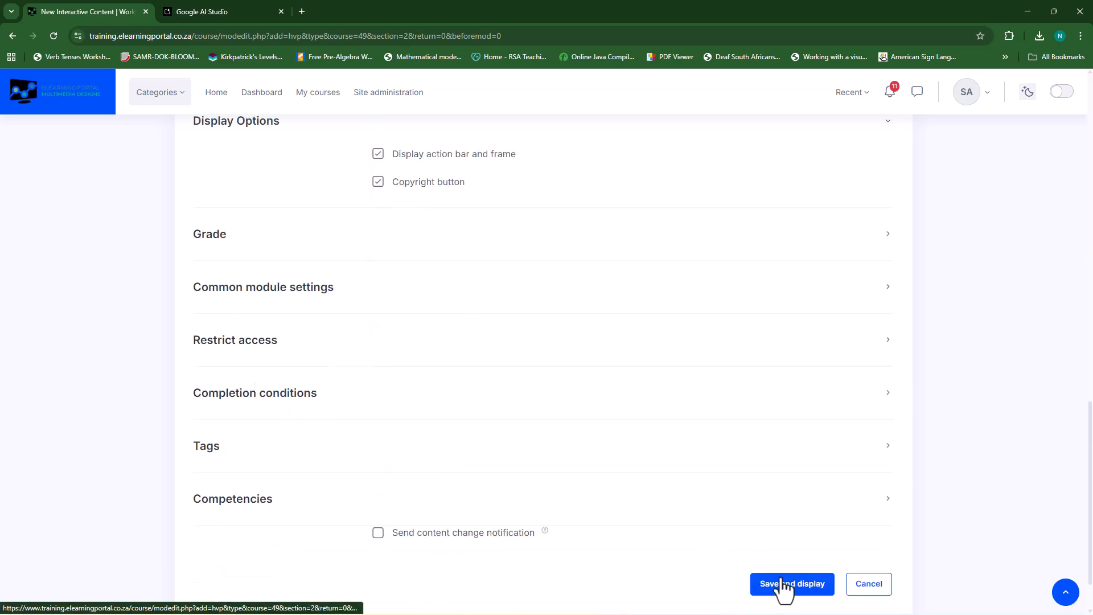
{"action": "left_click", "coordinate": [785, 586]}
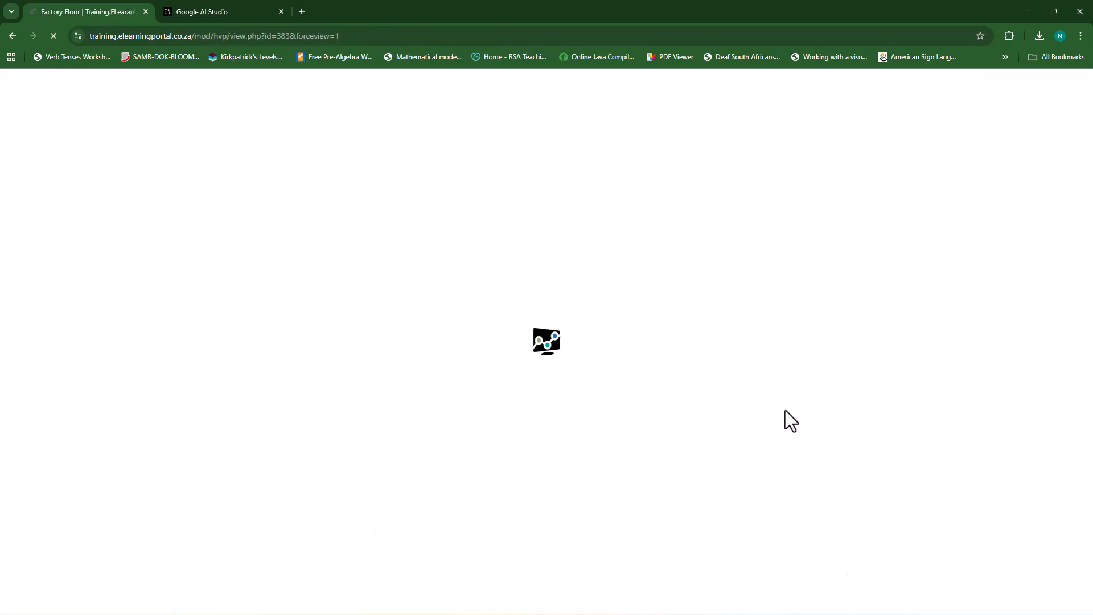
Test the Hazards hotspot in the displayed tour by opening its text and closing it again
{"action": "scroll", "coordinate": [784, 409], "scroll_direction": "down", "scroll_amount": 1}
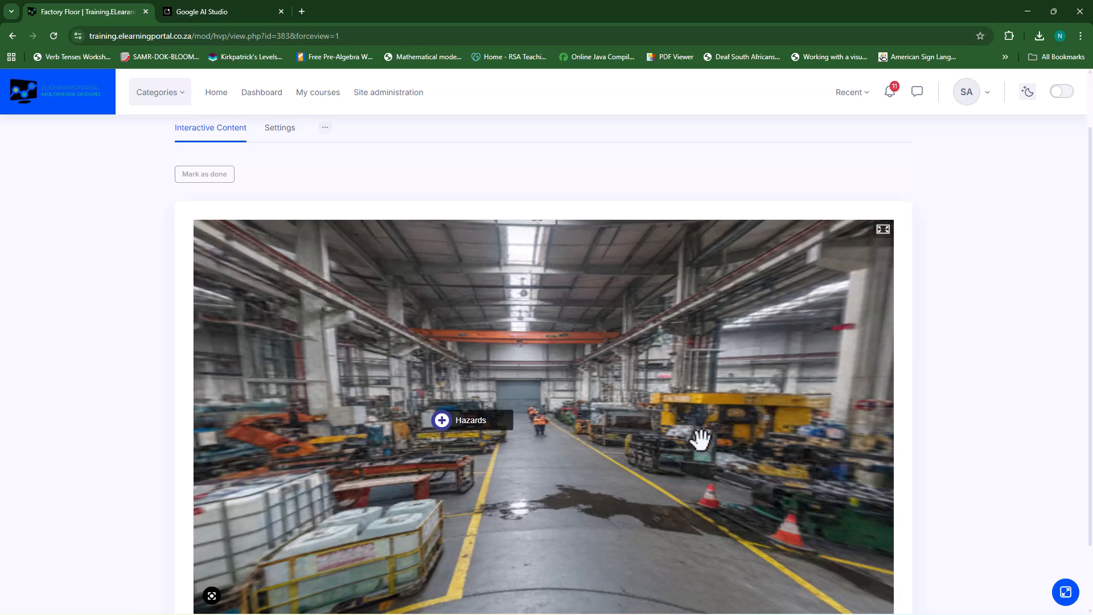
{"action": "scroll", "coordinate": [573, 539], "scroll_direction": "down", "scroll_amount": 1}
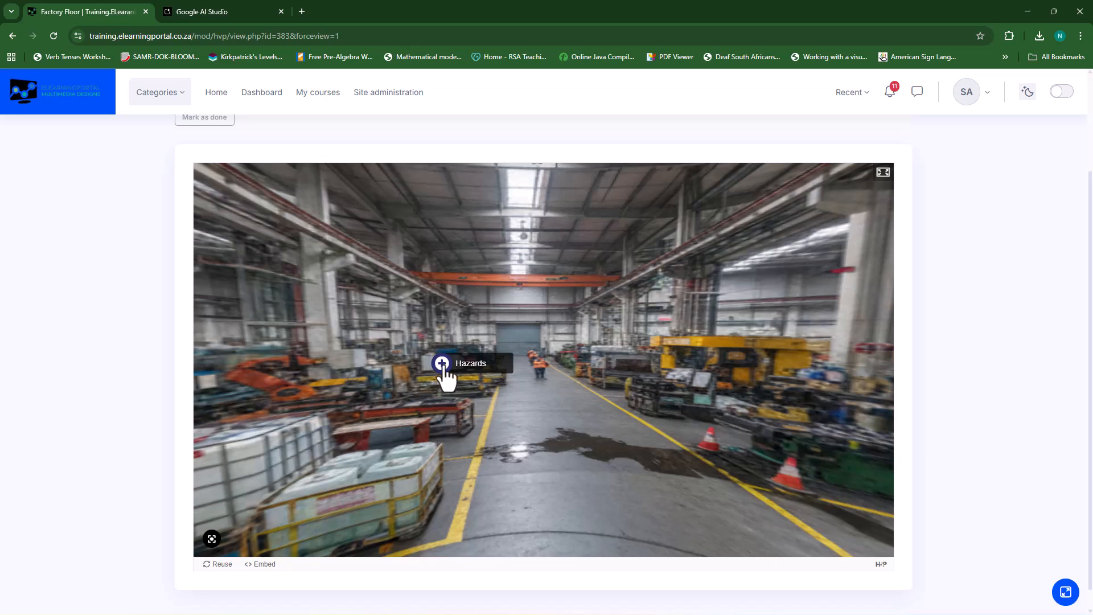
{"action": "left_click", "coordinate": [443, 365]}
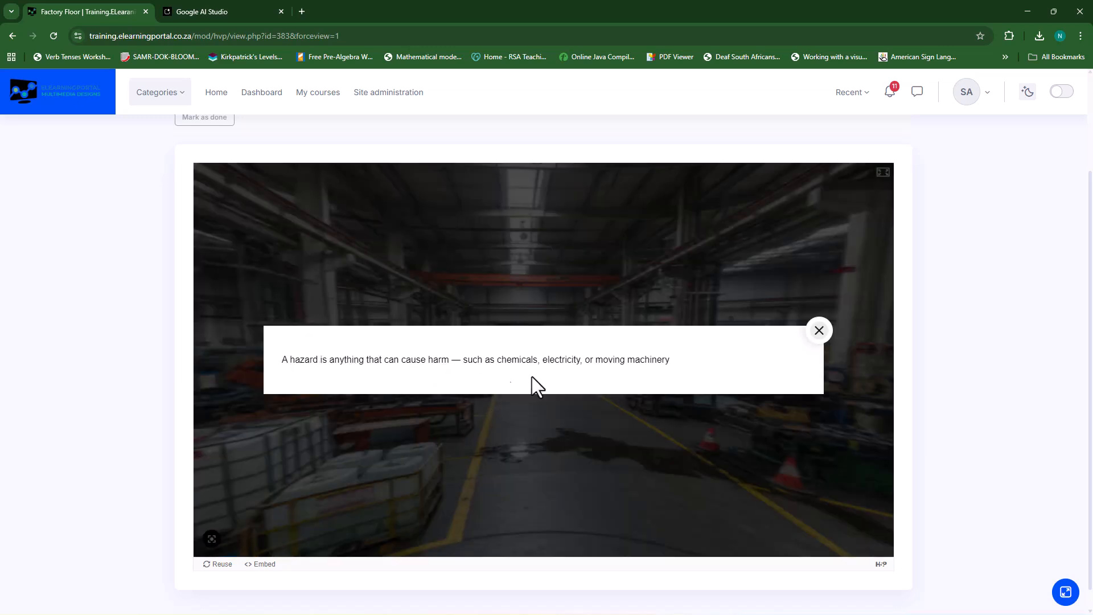
{"action": "left_click", "coordinate": [818, 331]}
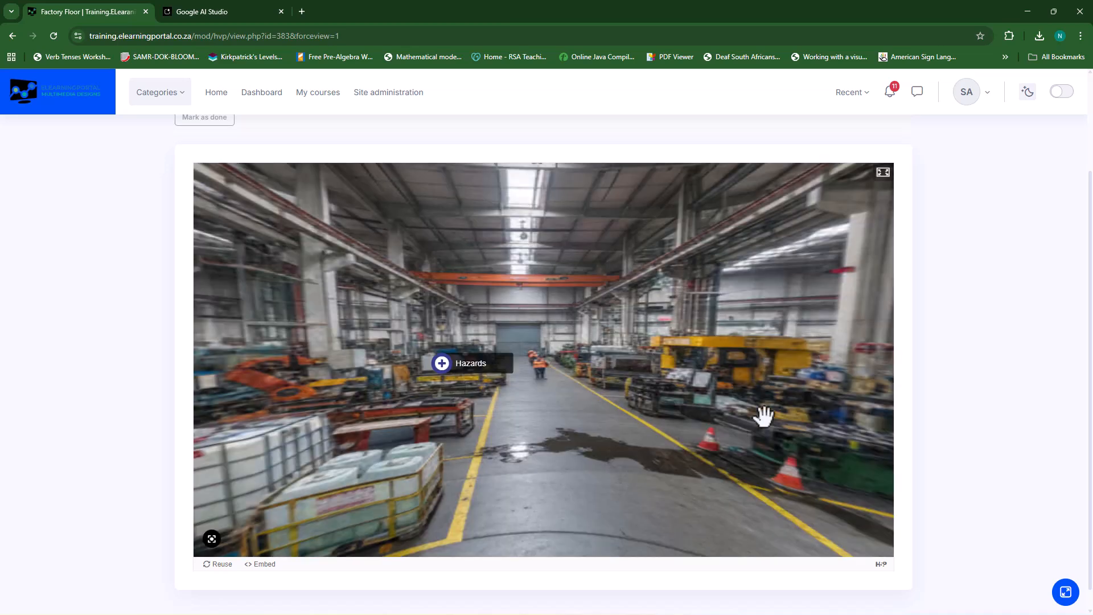
{"action": "scroll", "coordinate": [485, 397], "scroll_direction": "up", "scroll_amount": 1}
{"action": "scroll", "coordinate": [566, 415], "scroll_direction": "up", "scroll_amount": 1}
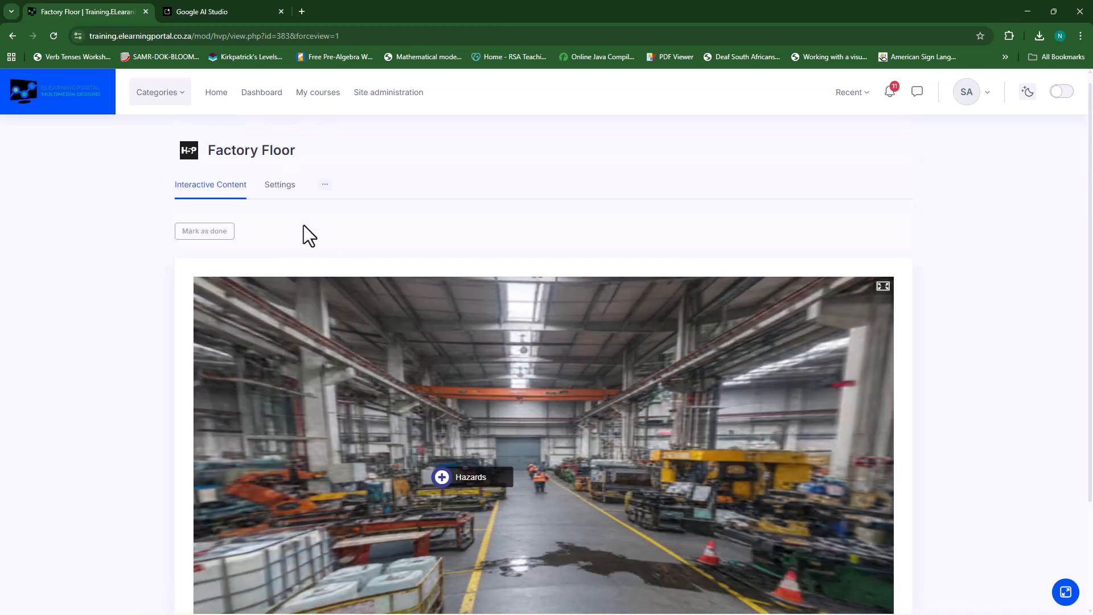
Open the Factory Floor activity's settings and go to its virtual tour scene editor
{"action": "left_click", "coordinate": [280, 188]}
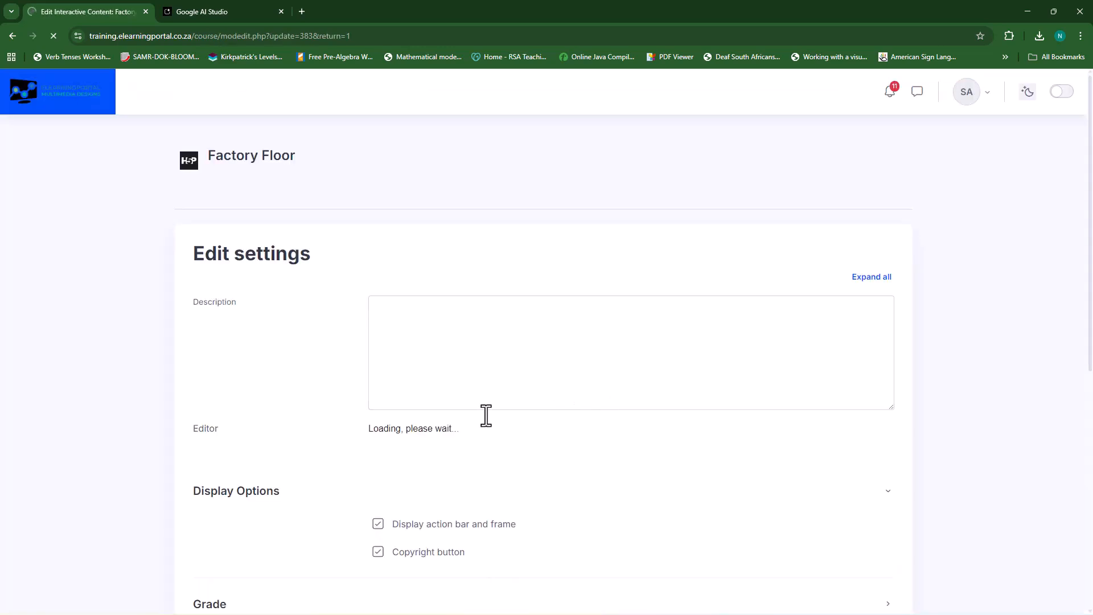
{"action": "scroll", "coordinate": [323, 391], "scroll_direction": "down", "scroll_amount": 12}
{"action": "scroll", "coordinate": [324, 391], "scroll_direction": "up", "scroll_amount": 4}
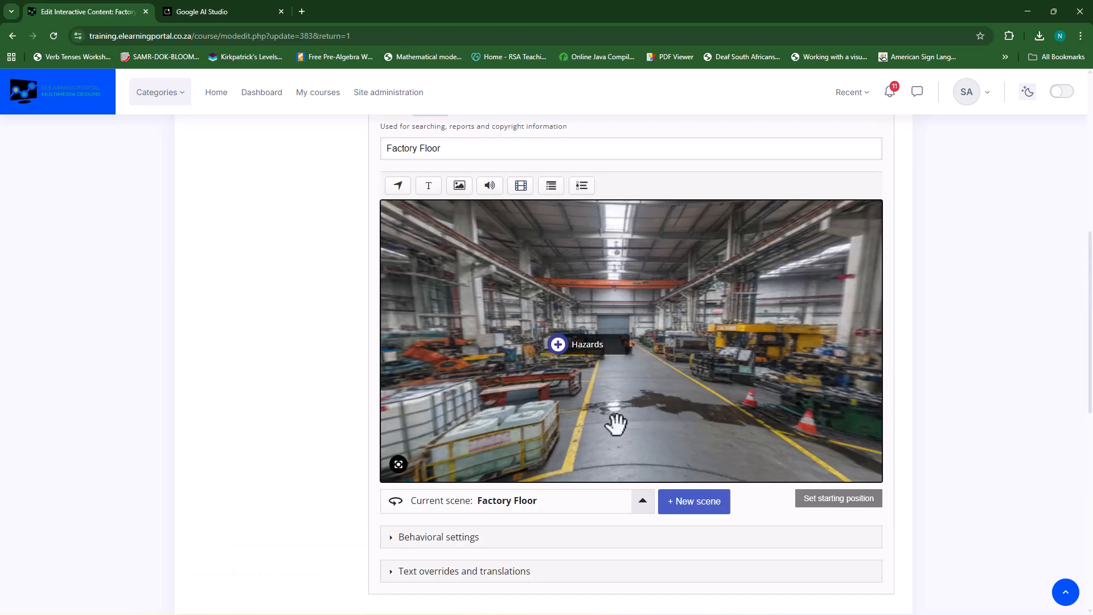
Open the Hazards hotspot's settings to review its label and text, and close them without changes
{"action": "left_click", "coordinate": [592, 356]}
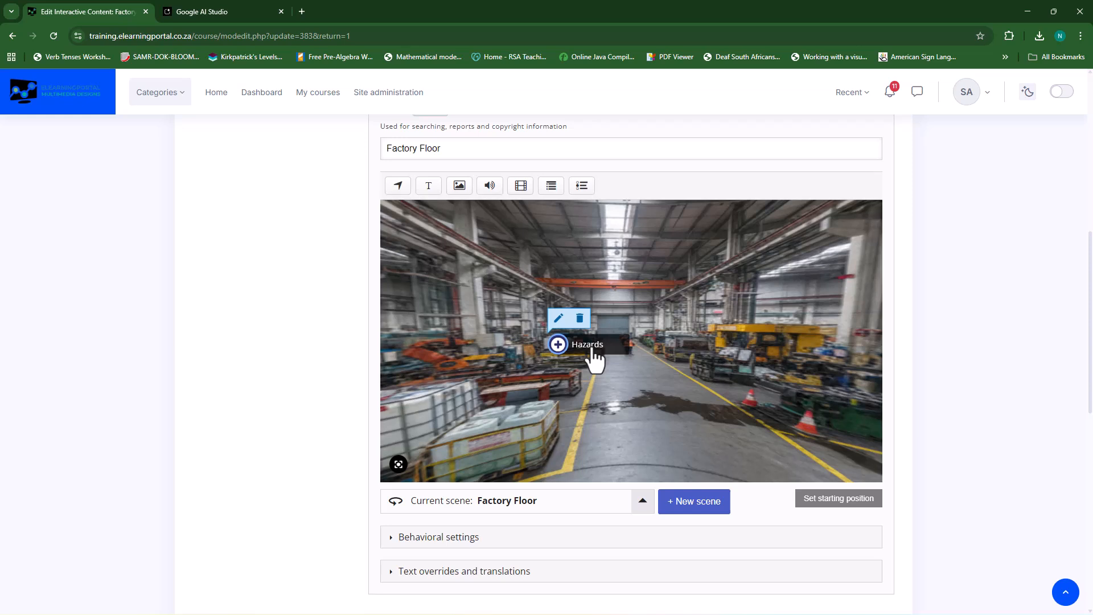
{"action": "left_click", "coordinate": [559, 321]}
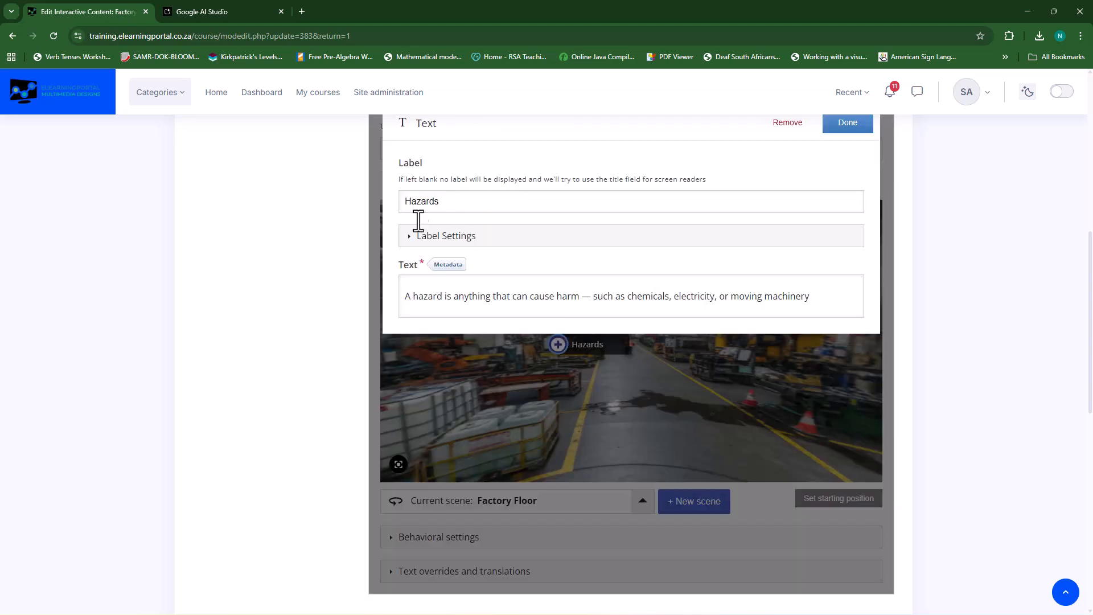
{"action": "scroll", "coordinate": [635, 147], "scroll_direction": "up", "scroll_amount": 1}
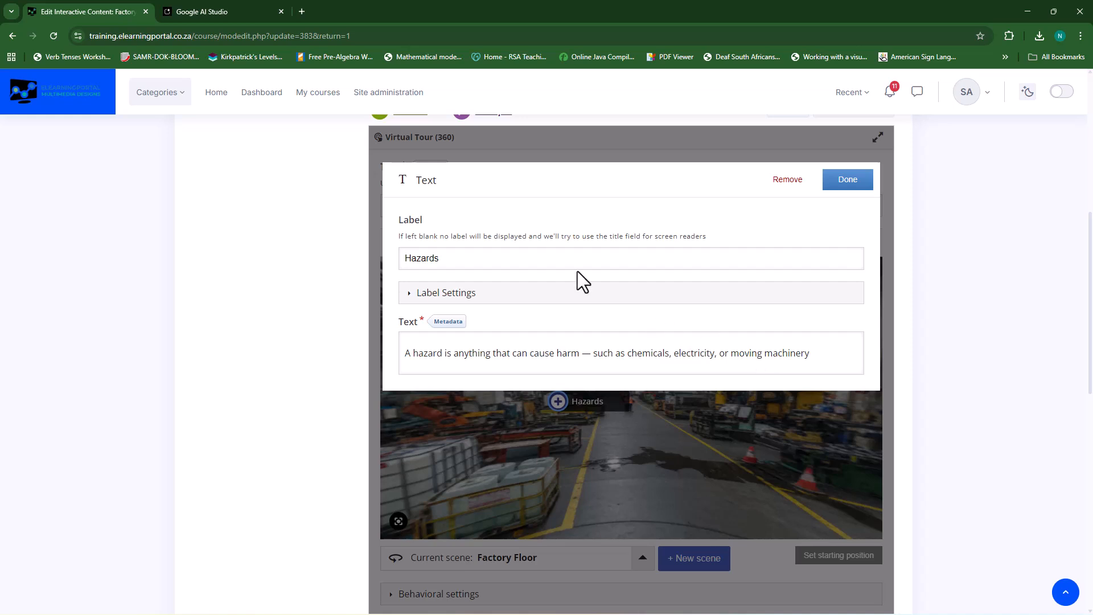
{"action": "left_click", "coordinate": [842, 184]}
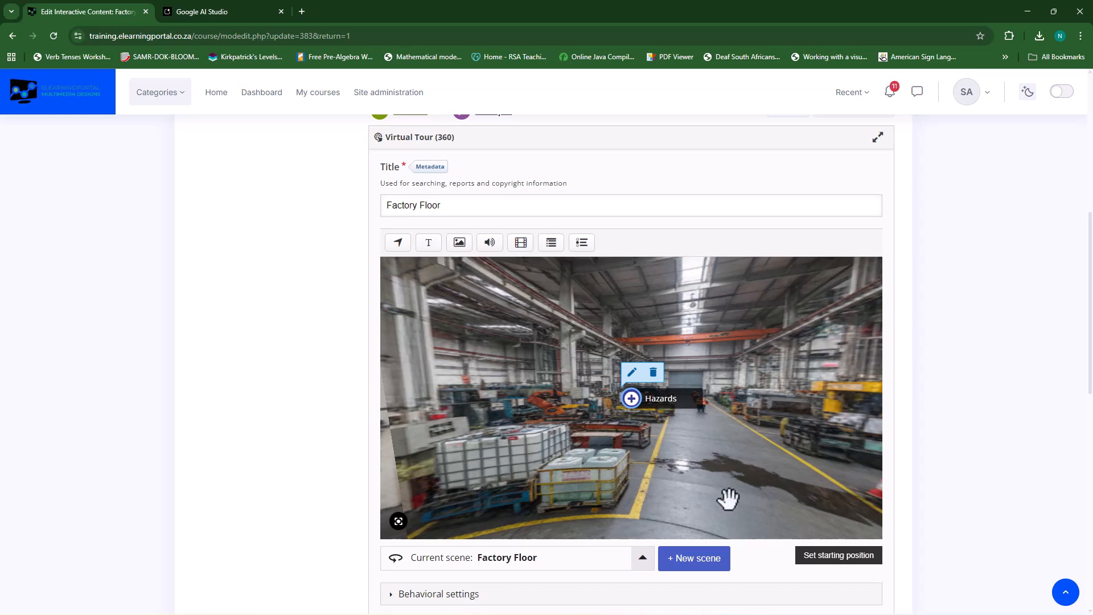
Add an image hotspot to the Factory Floor scene and label it "High Voltage"
{"action": "left_click_drag", "start_coordinate": [759, 463], "coordinate": [634, 452]}
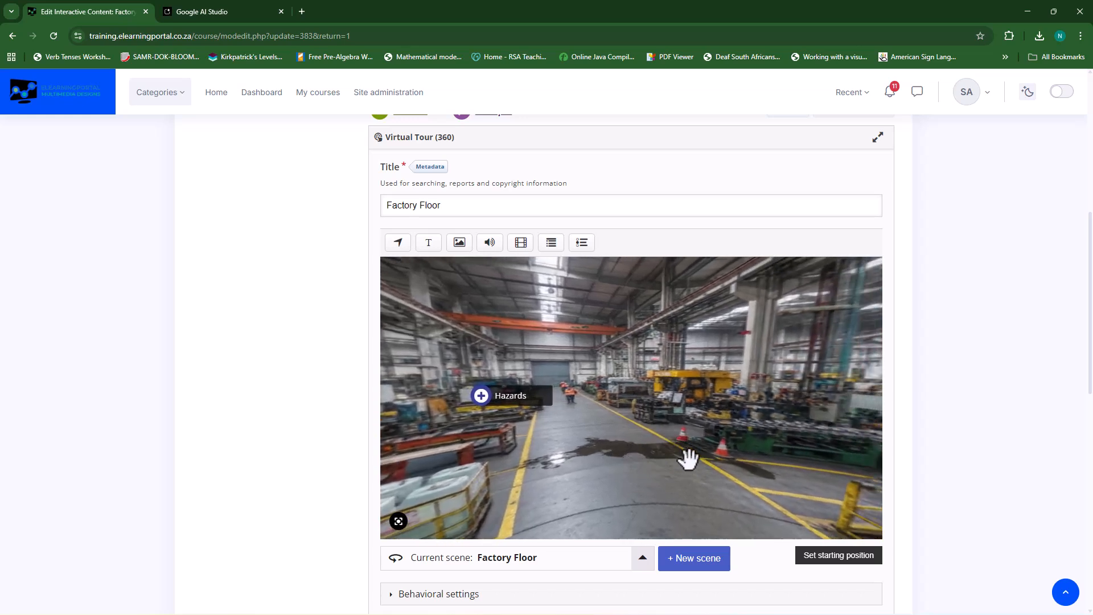
{"action": "left_click", "coordinate": [459, 245]}
{"action": "left_click", "coordinate": [493, 257]}
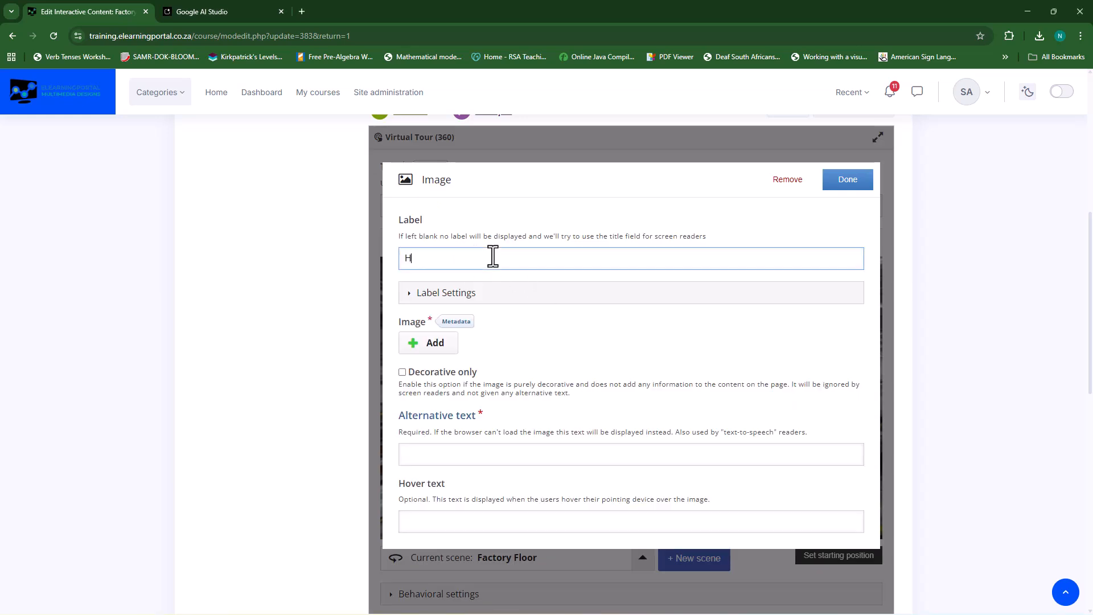
{"action": "type", "text": "High Voltage"}
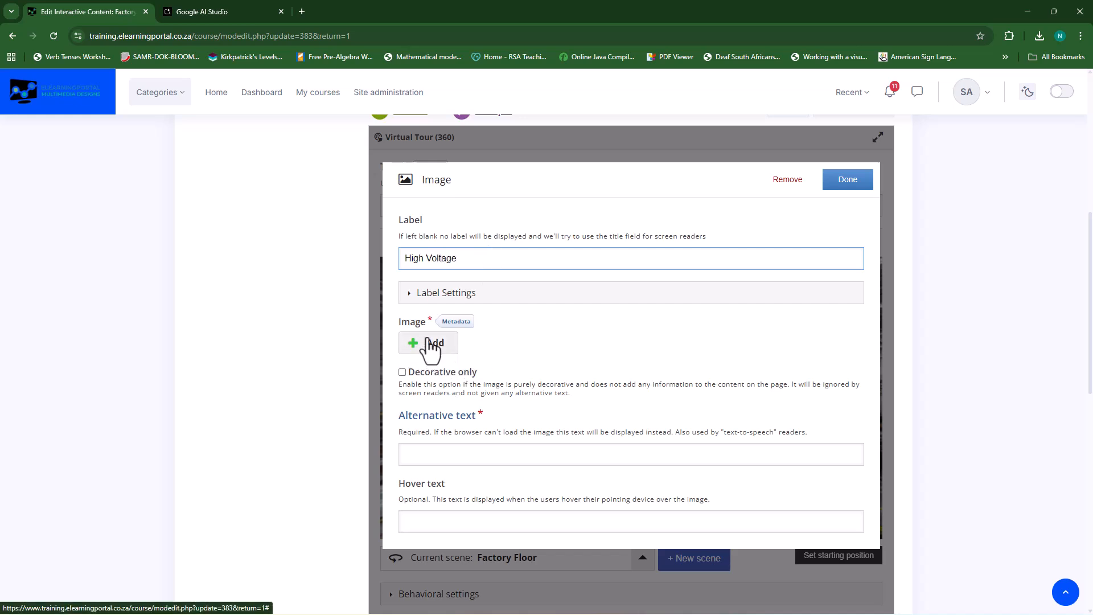
Switch to Google AI Studio, run the prompt "Generate a High Voltage sign" and download the generated image
{"action": "left_click", "coordinate": [214, 10]}
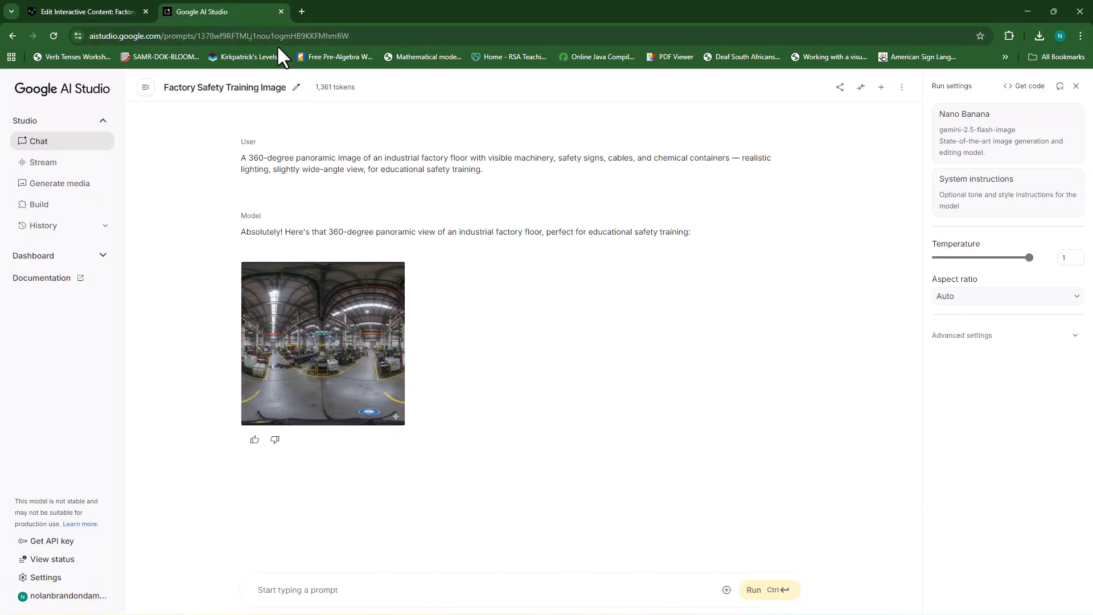
{"action": "left_click", "coordinate": [378, 591]}
{"action": "type", "text": "Generate a High Voltage sign"}
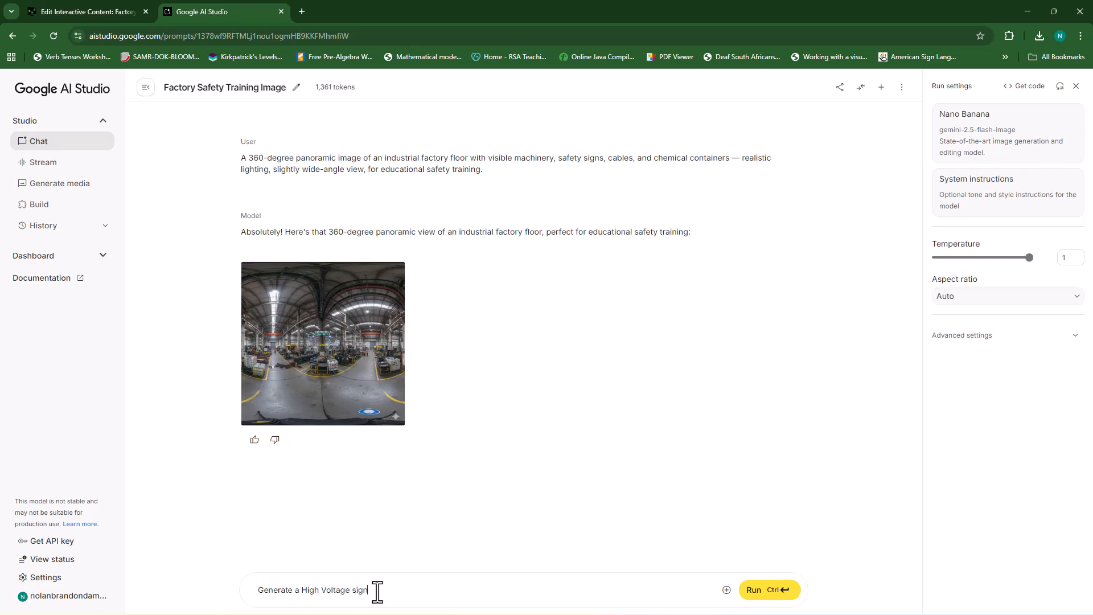
{"action": "key", "text": "Return"}
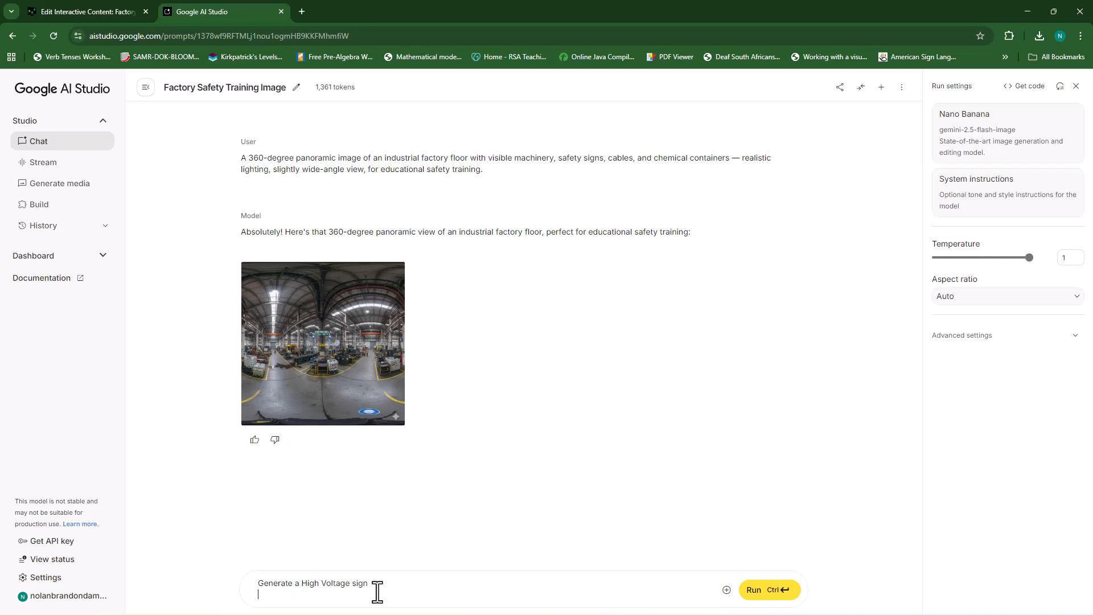
{"action": "left_click", "coordinate": [762, 590]}
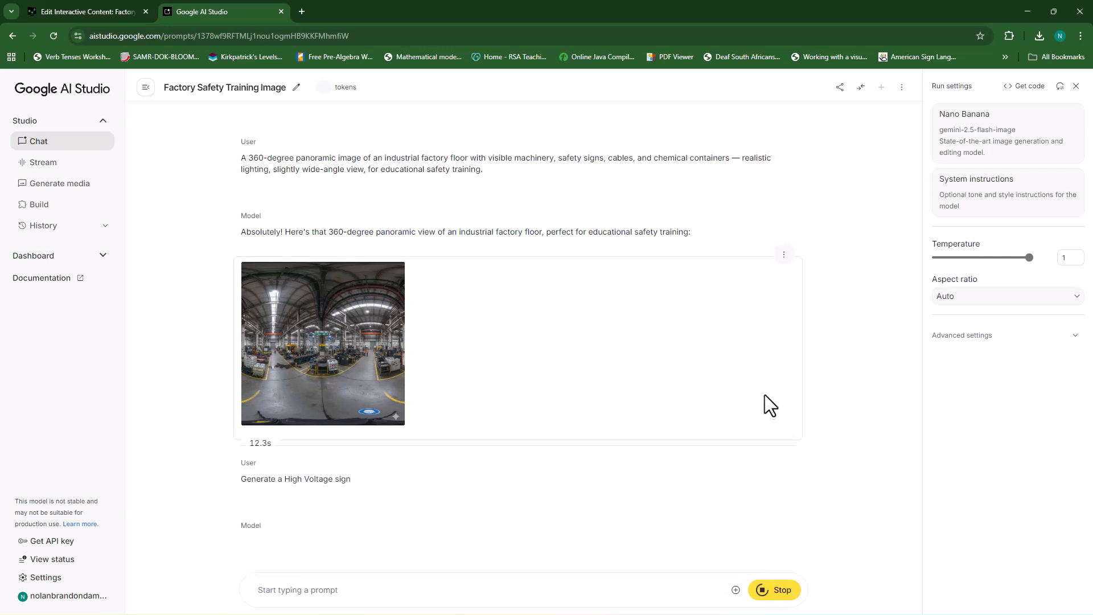
{"action": "mouse_move", "coordinate": [377, 466]}
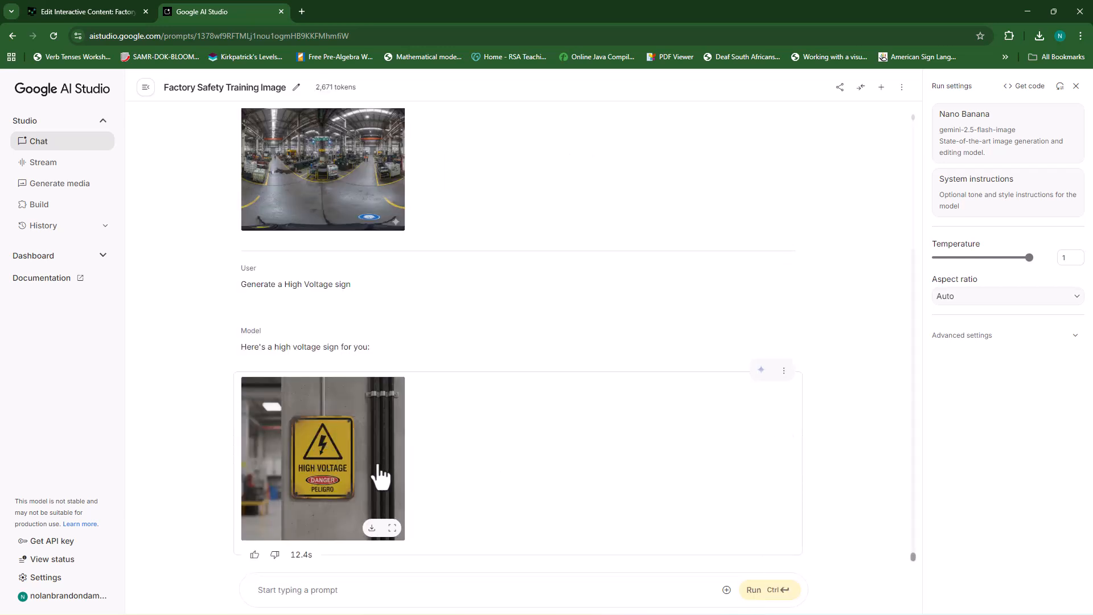
{"action": "left_click", "coordinate": [372, 528]}
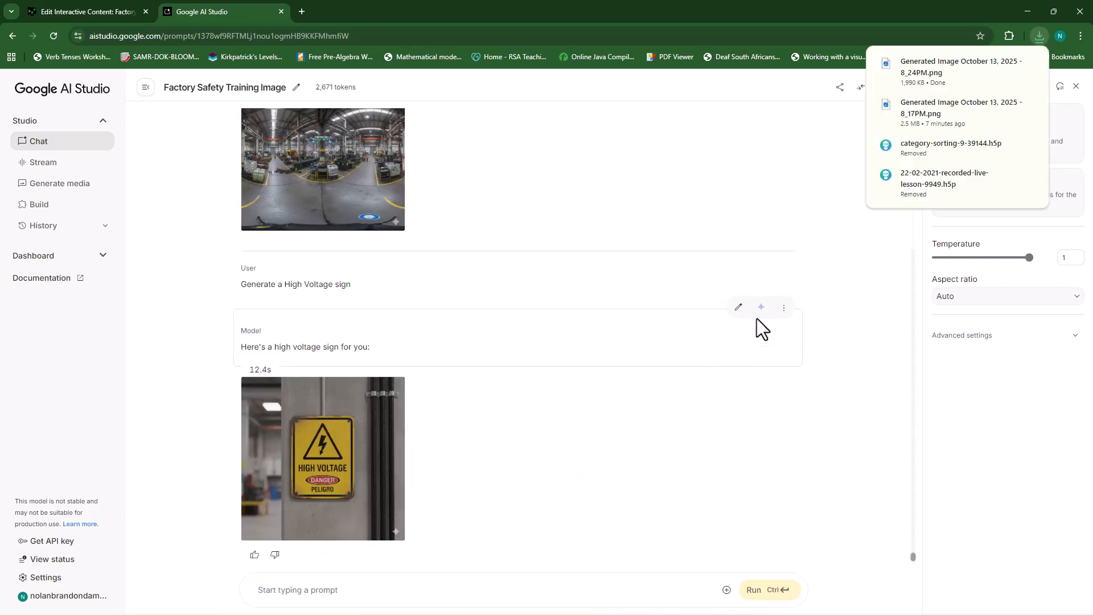
Return to the Moodle activity editor and upload "Generated Image October 13, 2025 - 8_24PM.png" as the hotspot's image
{"action": "left_click", "coordinate": [90, 7]}
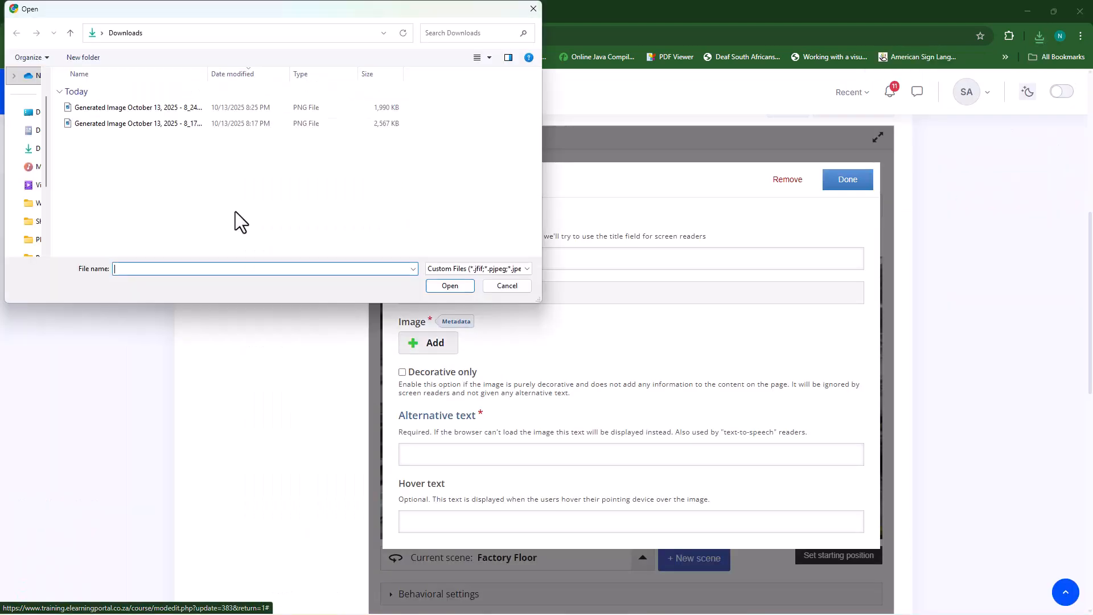
{"action": "left_click", "coordinate": [149, 108]}
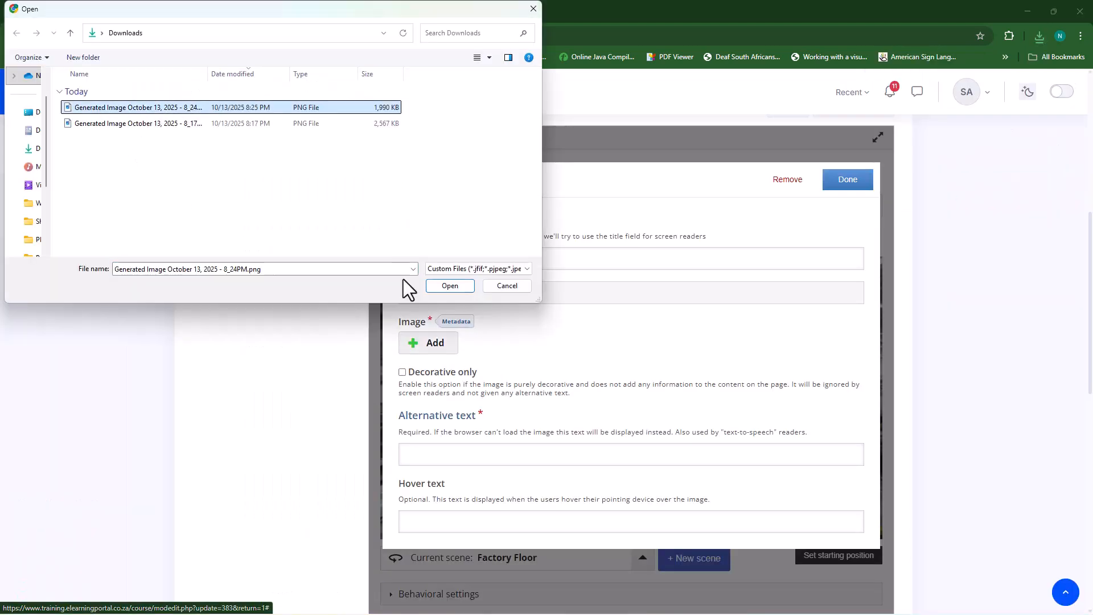
{"action": "left_click", "coordinate": [449, 285]}
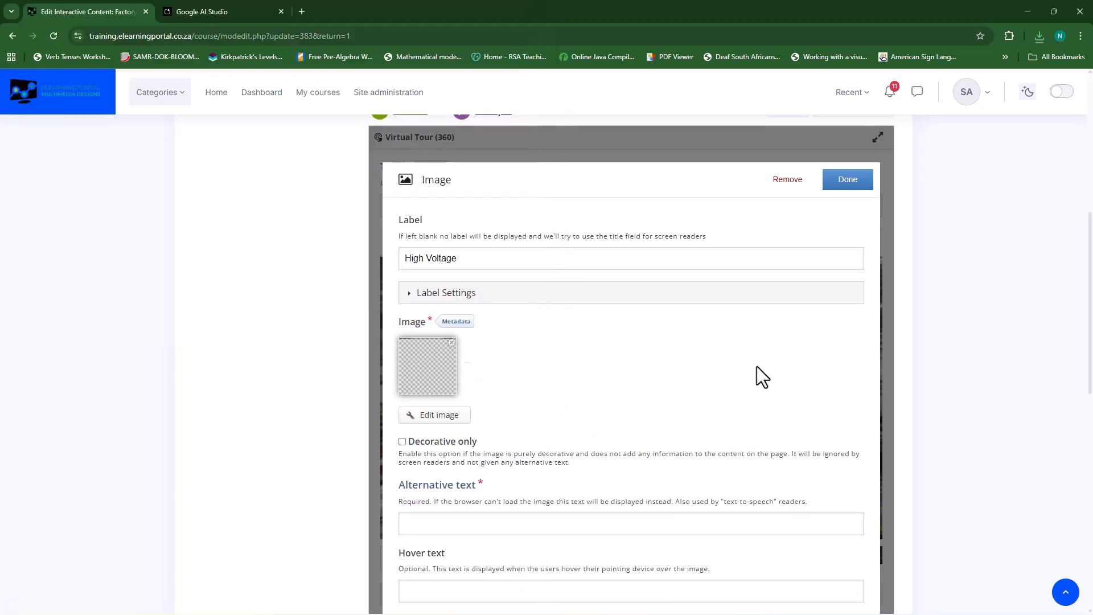
Enter "High Voltage" as the image's alternative text, leave the hover text empty and finish the hotspot
{"action": "scroll", "coordinate": [623, 379], "scroll_direction": "down", "scroll_amount": 2}
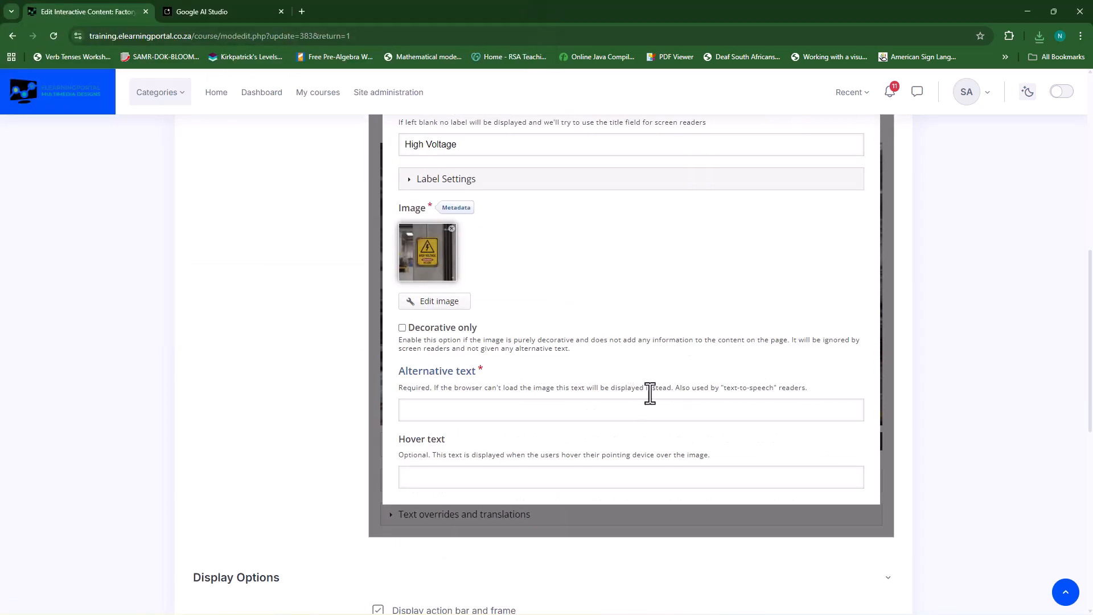
{"action": "left_click", "coordinate": [495, 410]}
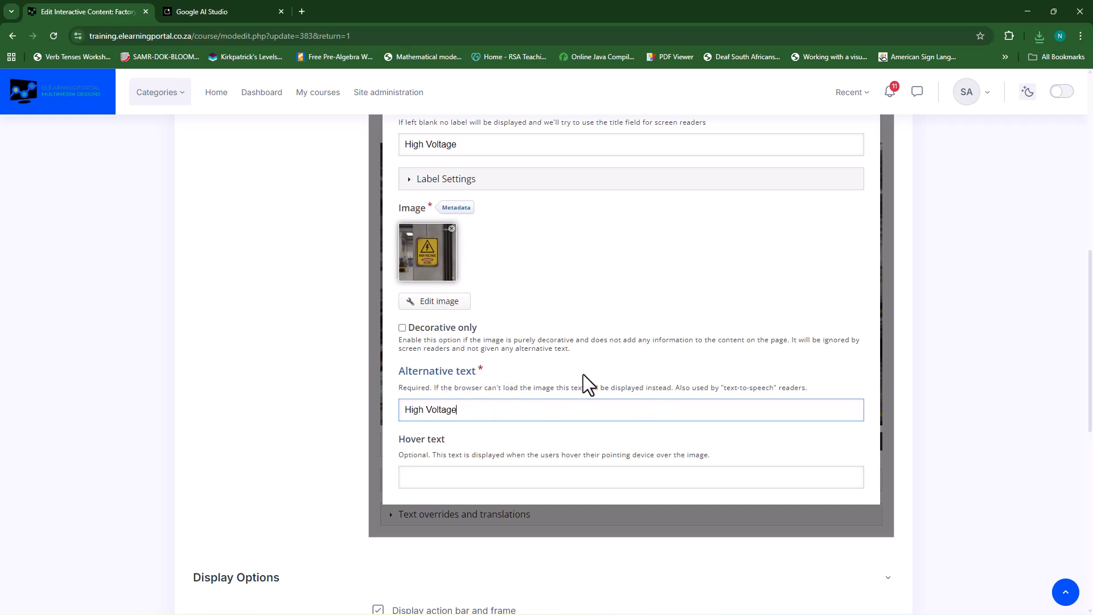
{"action": "scroll", "coordinate": [584, 373], "scroll_direction": "up", "scroll_amount": 1}
{"action": "scroll", "coordinate": [584, 374], "scroll_direction": "down", "scroll_amount": 3}
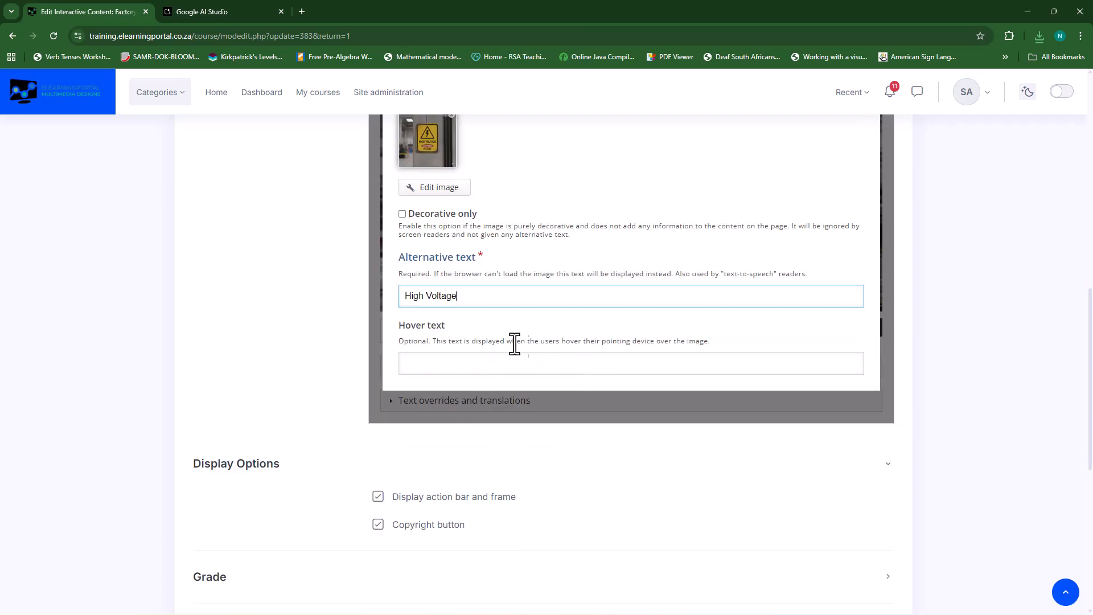
{"action": "left_click", "coordinate": [433, 362]}
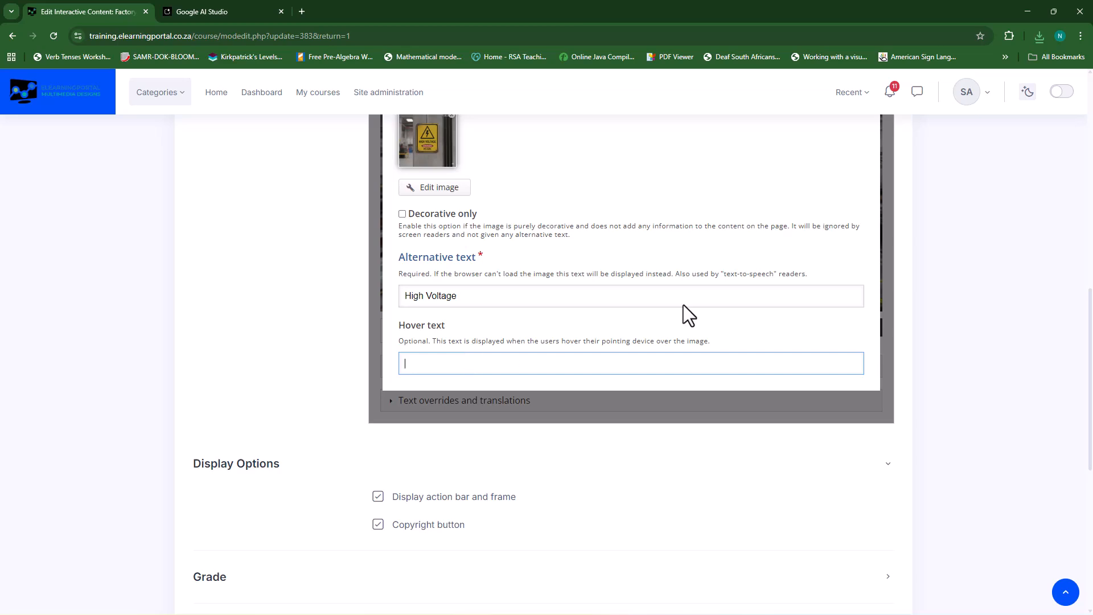
{"action": "scroll", "coordinate": [794, 300], "scroll_direction": "up", "scroll_amount": 5}
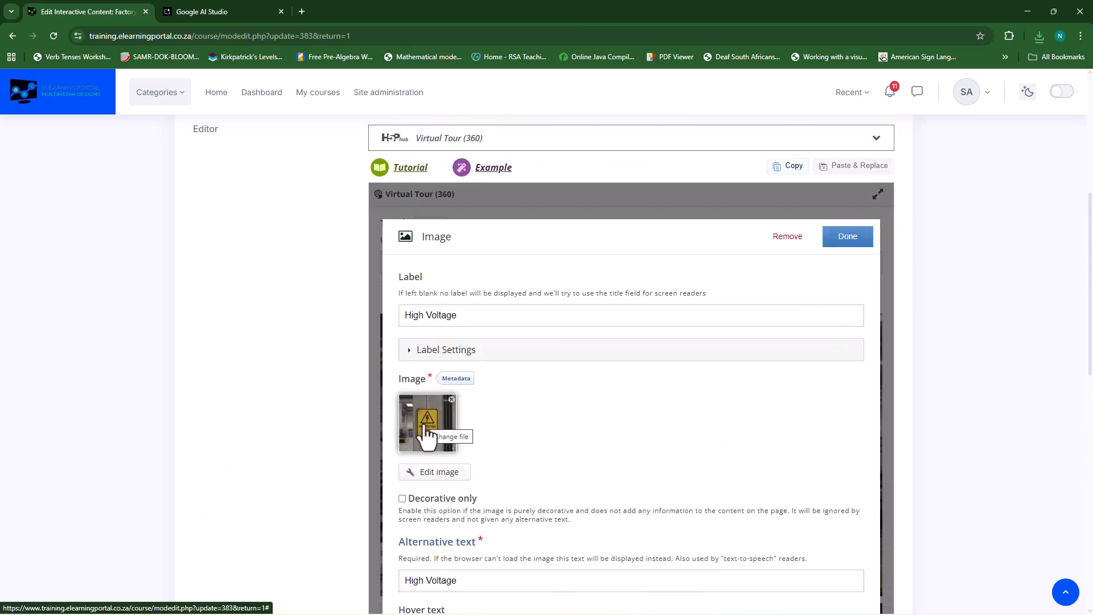
{"action": "left_click", "coordinate": [848, 238]}
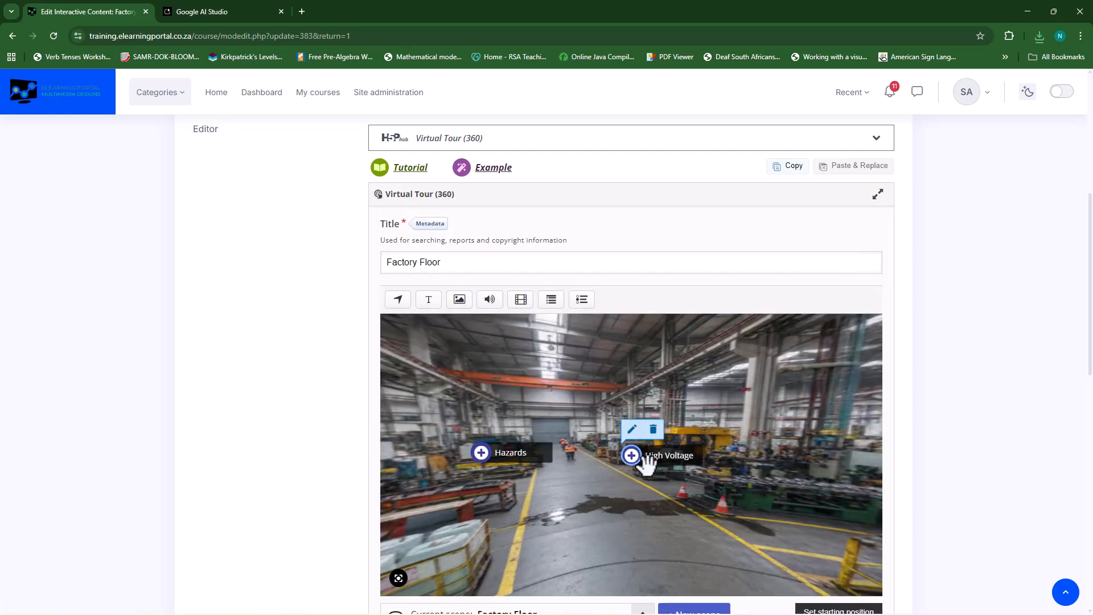
Move the High Voltage hotspot onto the yellow machinery beside the traffic cones, then save and display the activity
{"action": "left_click_drag", "start_coordinate": [631, 456], "coordinate": [709, 438]}
{"action": "scroll", "coordinate": [205, 421], "scroll_direction": "down", "scroll_amount": 9}
{"action": "scroll", "coordinate": [268, 419], "scroll_direction": "down", "scroll_amount": 3}
{"action": "left_click", "coordinate": [819, 531]}
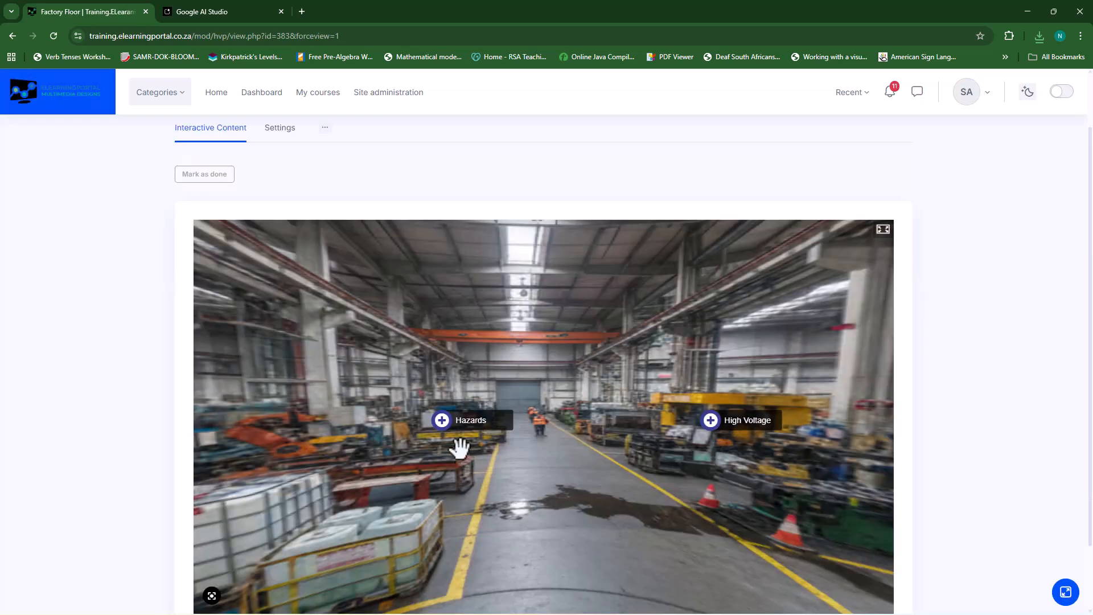
Test the High Voltage hotspot in the displayed tour by opening its image and closing it again
{"action": "left_click", "coordinate": [715, 424]}
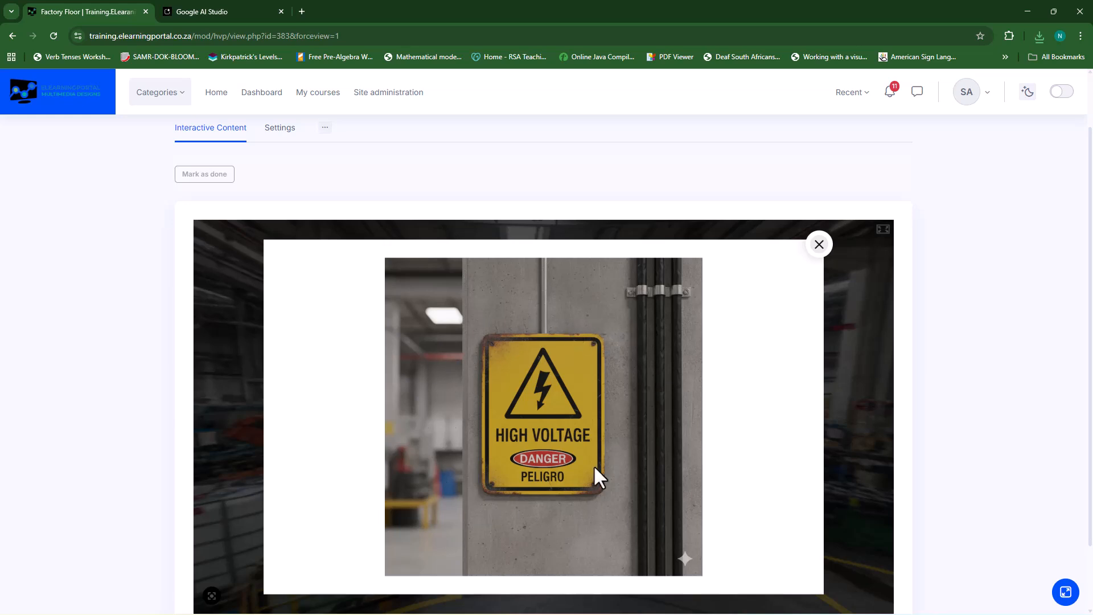
{"action": "left_click", "coordinate": [818, 245]}
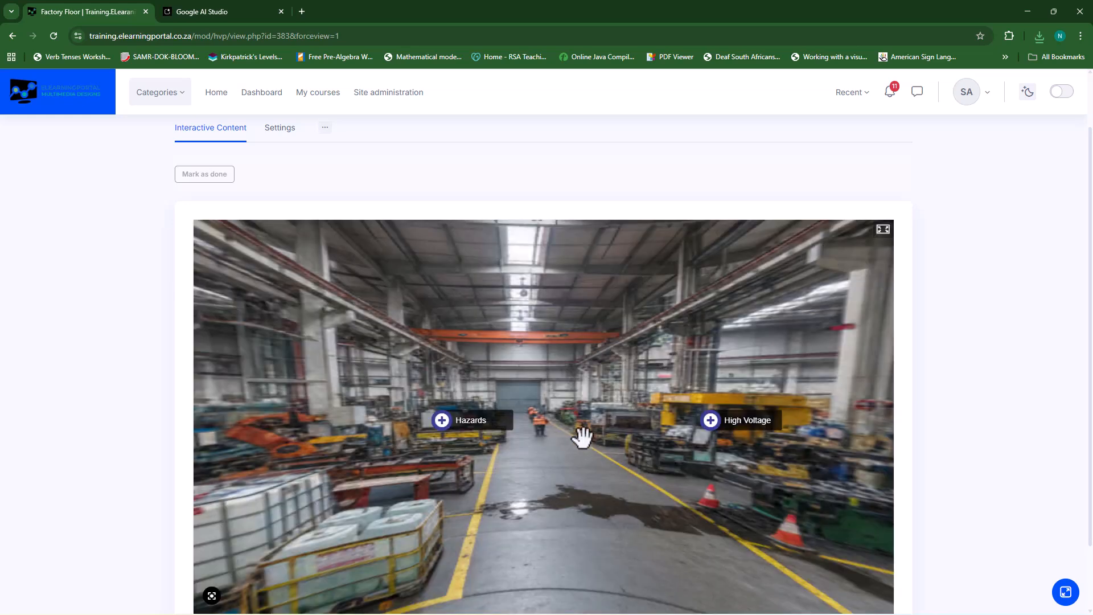
Reopen the Factory Floor activity's settings and go to its virtual tour scene editor
{"action": "left_click", "coordinate": [277, 128]}
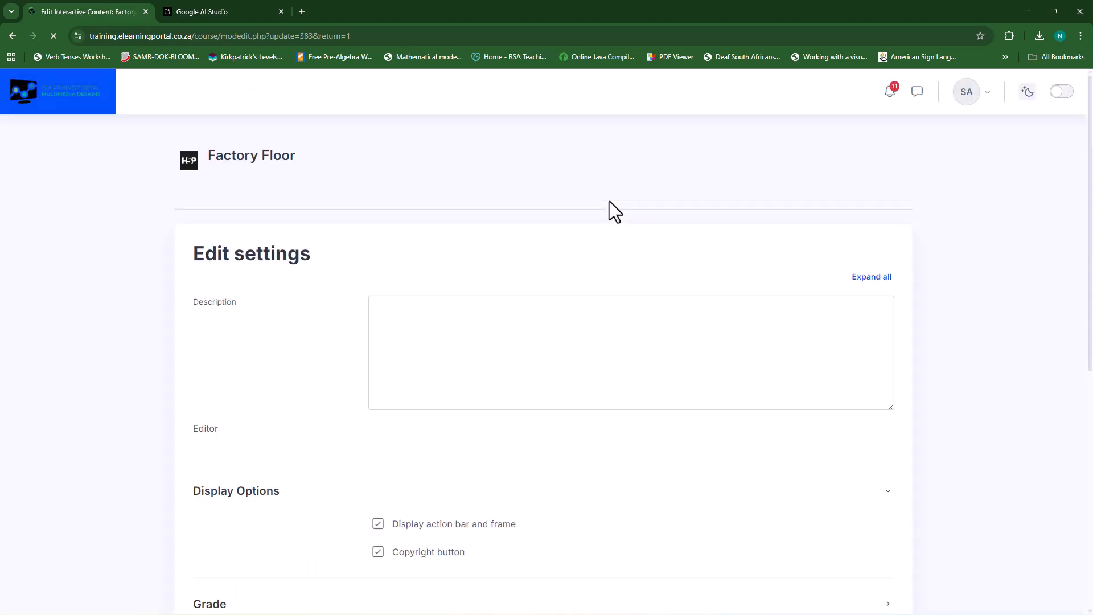
{"action": "scroll", "coordinate": [258, 368], "scroll_direction": "down", "scroll_amount": 10}
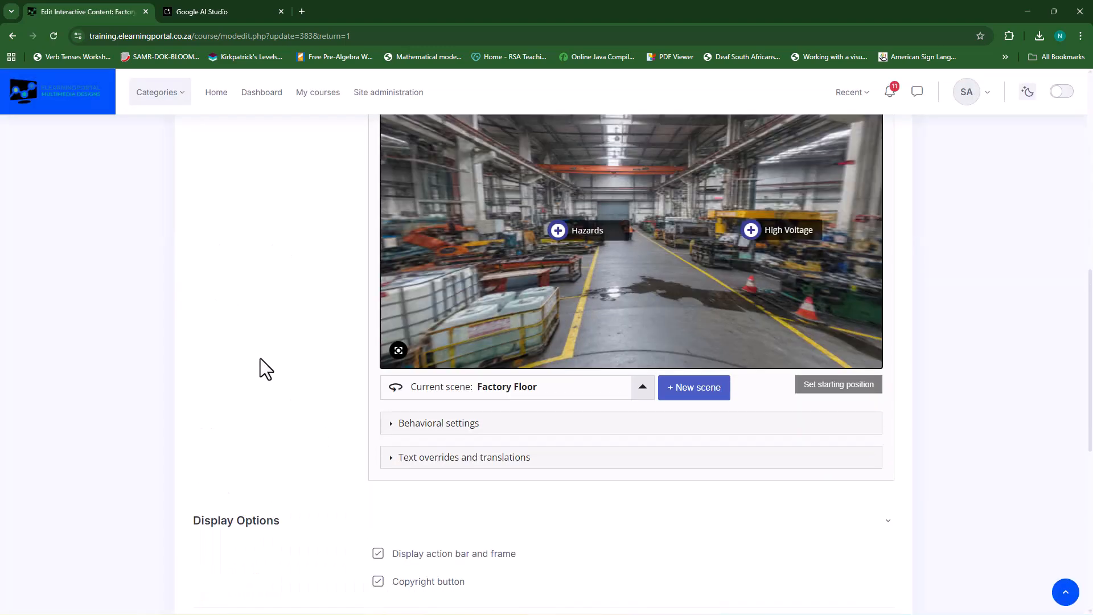
{"action": "scroll", "coordinate": [261, 358], "scroll_direction": "up", "scroll_amount": 2}
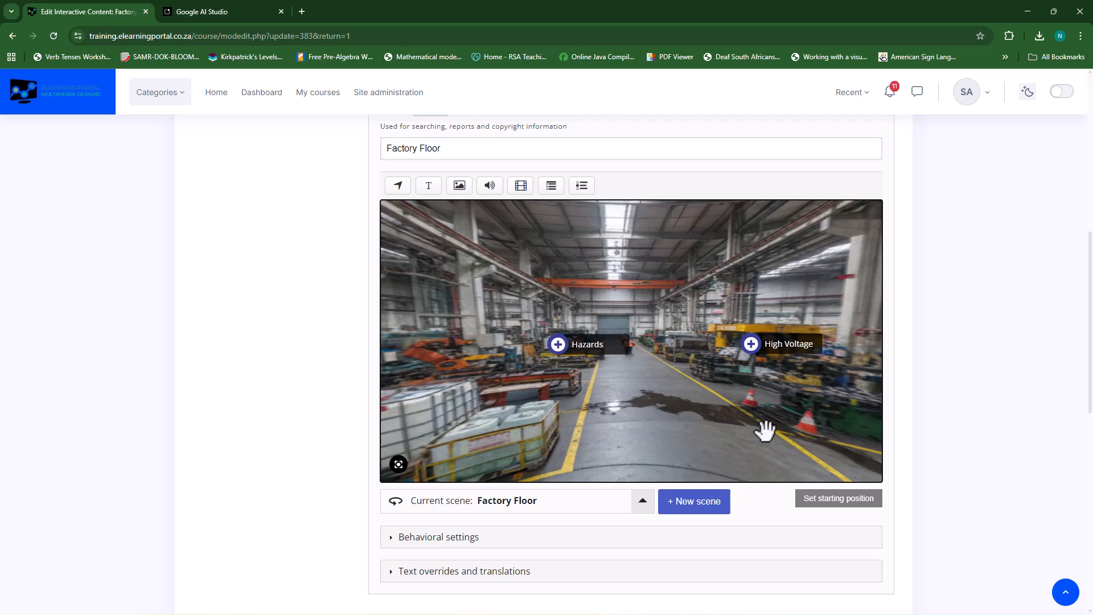
Add an audio hotspot in the area beyond the High Voltage hotspot and label it "Proper control measures"
{"action": "left_click_drag", "start_coordinate": [749, 426], "coordinate": [620, 383]}
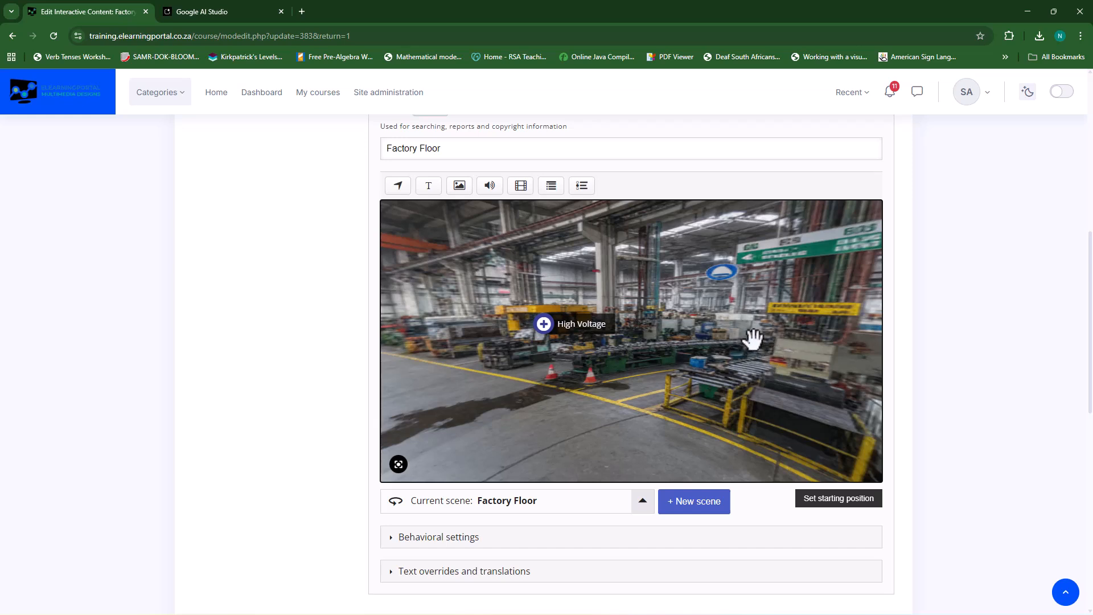
{"action": "left_click", "coordinate": [489, 187]}
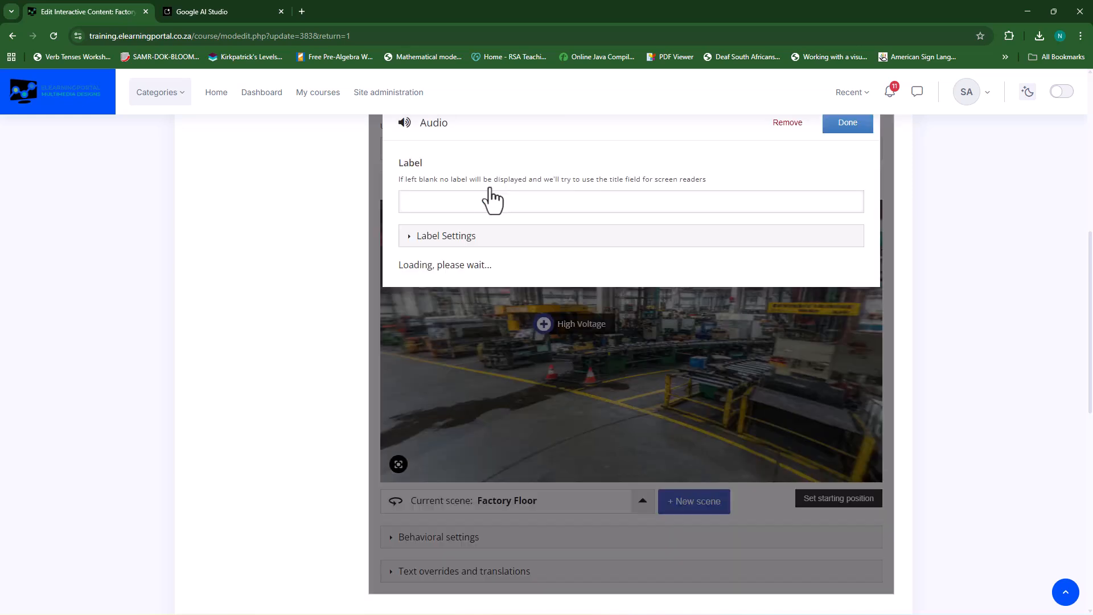
{"action": "left_click", "coordinate": [485, 202]}
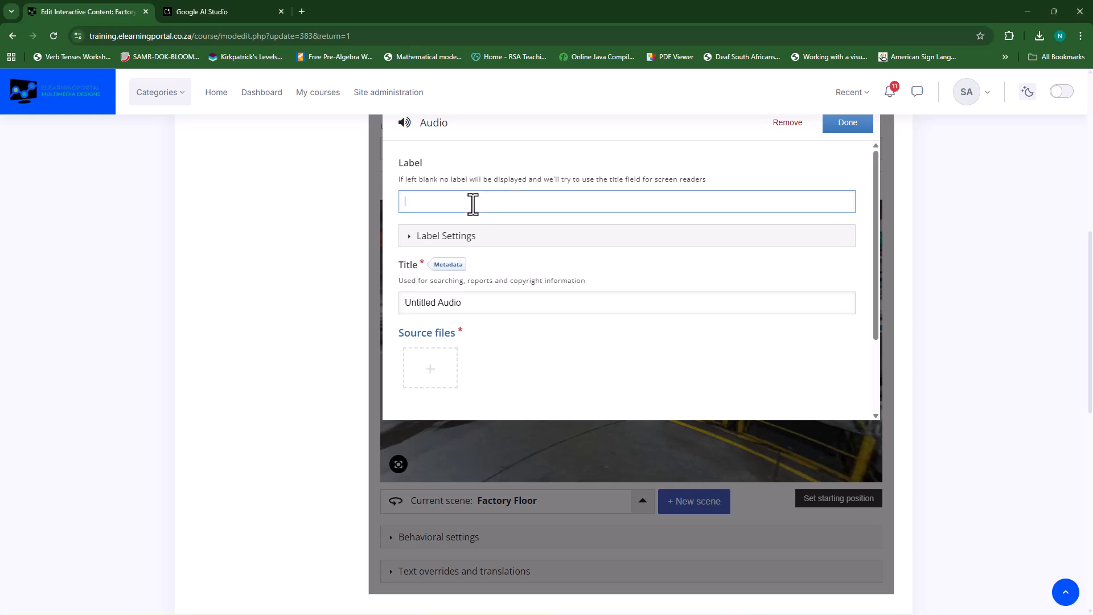
{"action": "type", "text": "proper control measures"}
{"action": "left_click", "coordinate": [409, 203]}
{"action": "key", "text": "BackSpace"}
{"action": "type", "text": "P"}
Upload hazards.mp3 from the Workplace Safety Audio folder as the audio hotspot's source file and review its settings
{"action": "left_click", "coordinate": [431, 376]}
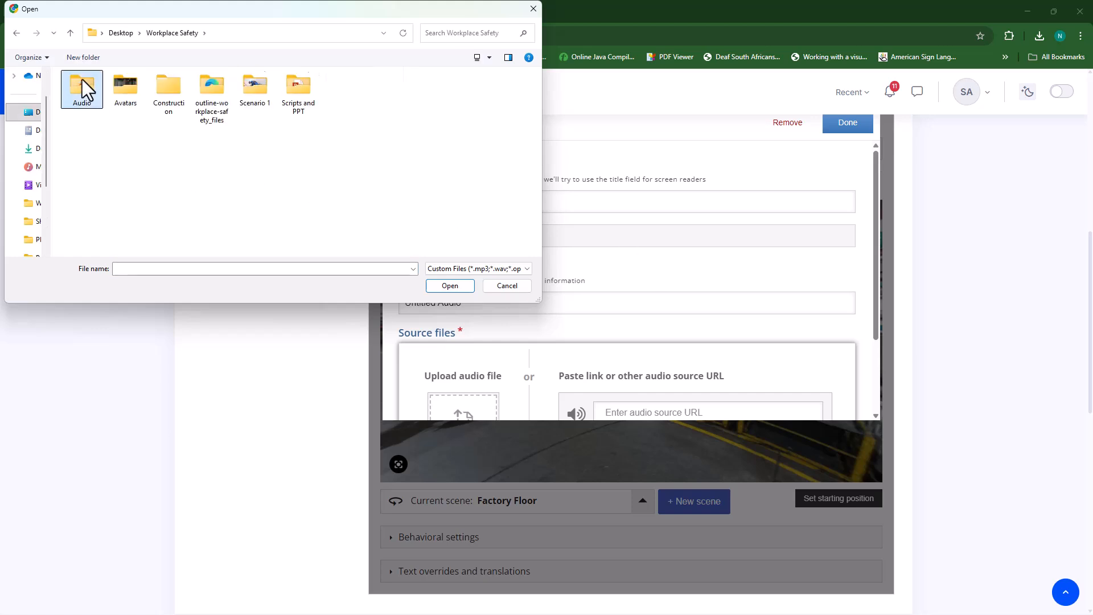
{"action": "double_click", "coordinate": [83, 86]}
{"action": "left_click", "coordinate": [102, 92]}
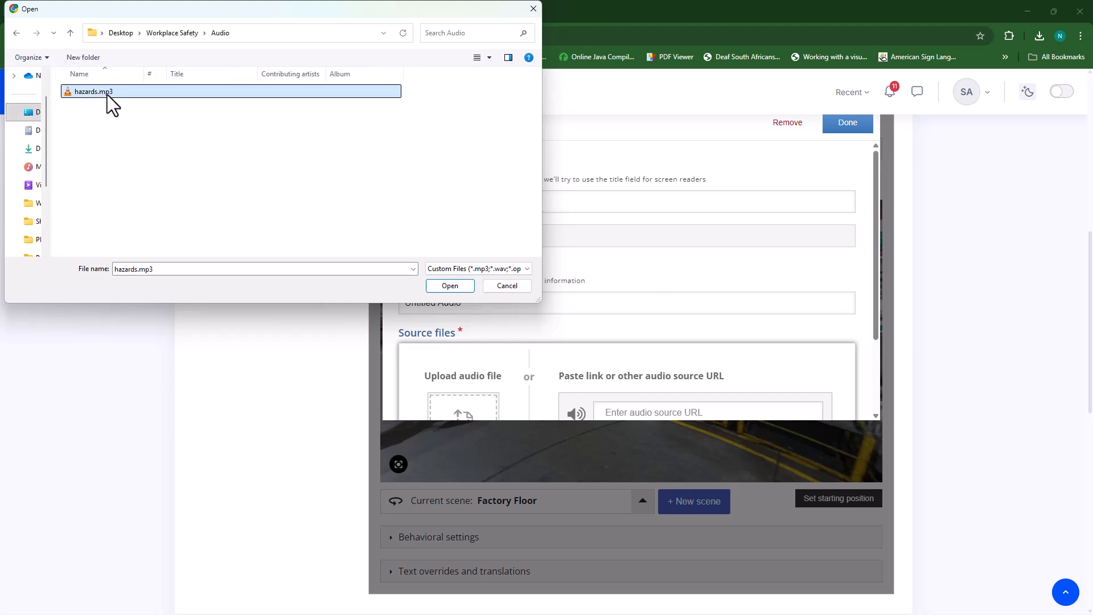
{"action": "left_click", "coordinate": [449, 285]}
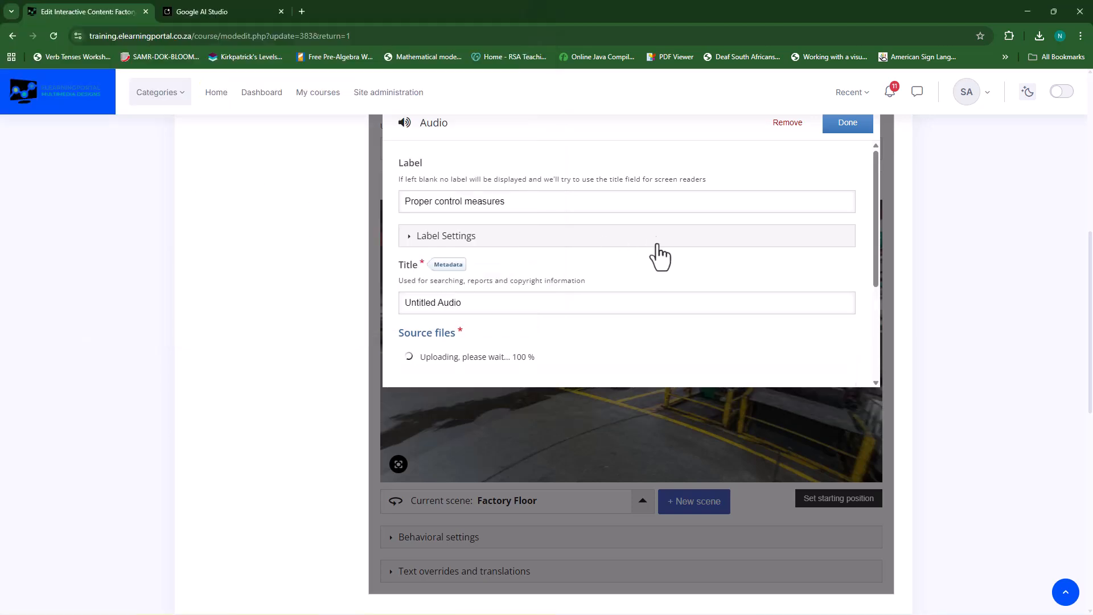
{"action": "scroll", "coordinate": [671, 280], "scroll_direction": "down", "scroll_amount": 2}
{"action": "scroll", "coordinate": [678, 296], "scroll_direction": "down", "scroll_amount": 3}
{"action": "scroll", "coordinate": [660, 252], "scroll_direction": "up", "scroll_amount": 5}
{"action": "scroll", "coordinate": [871, 238], "scroll_direction": "up", "scroll_amount": 3}
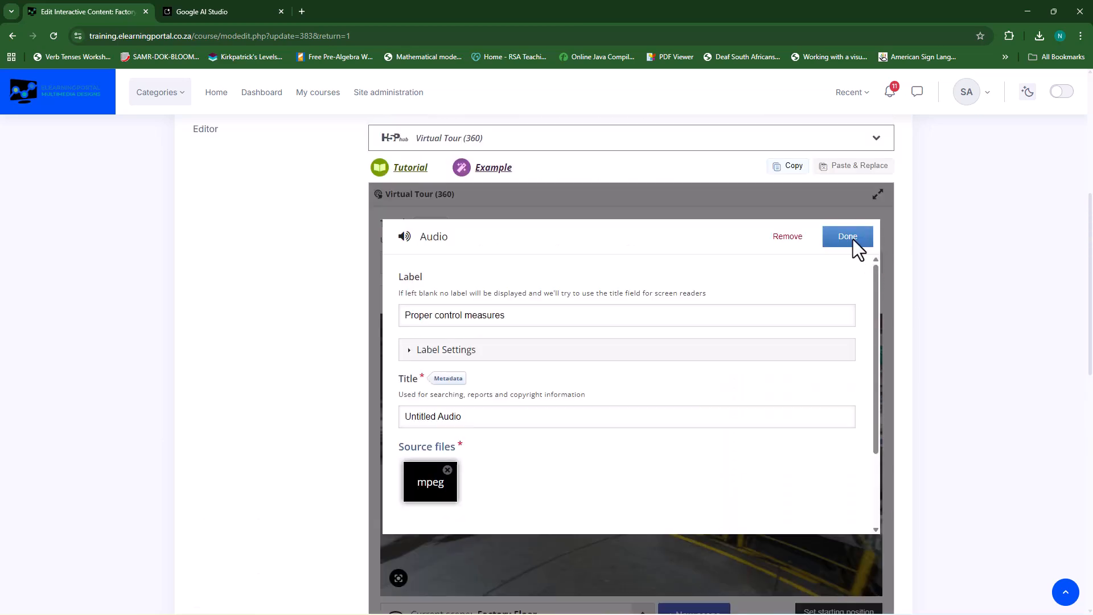
Finish the audio hotspot and move it away from High Voltage, over the roller tables beneath the yellow sign
{"action": "left_click", "coordinate": [848, 239]}
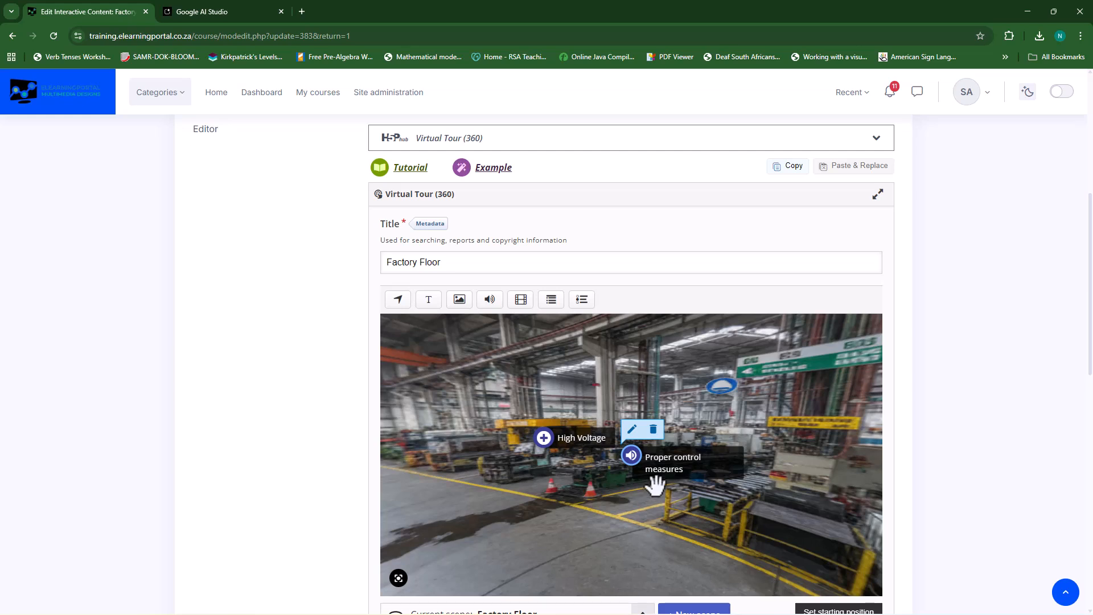
{"action": "left_click_drag", "start_coordinate": [657, 469], "coordinate": [732, 454]}
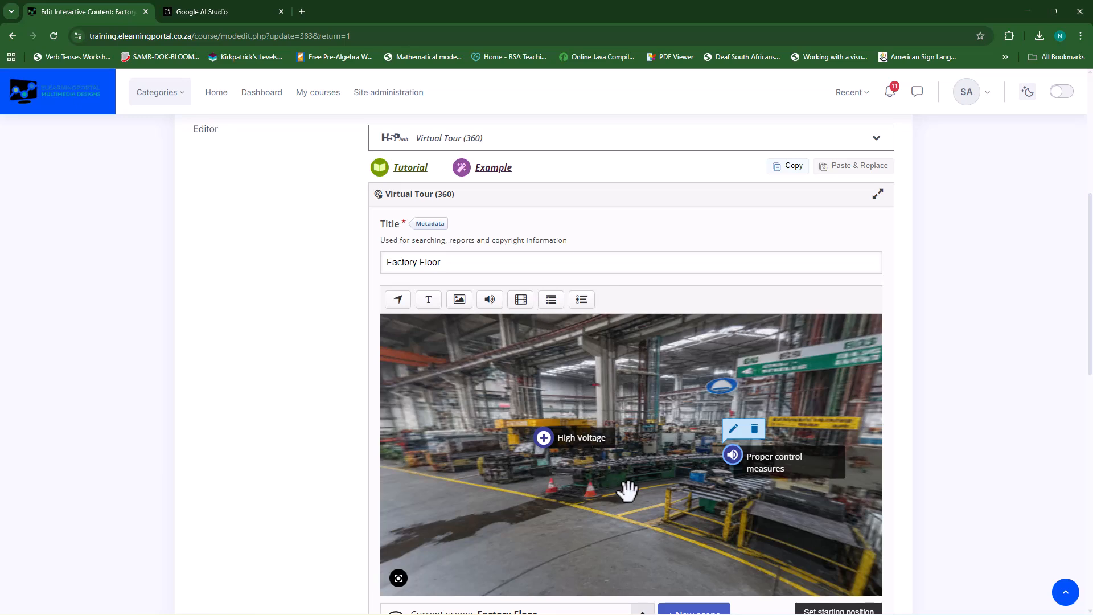
Add a video hotspot in the area beyond the audio hotspot, near the white chemical container, and label it "Proper control measures"
{"action": "left_click_drag", "start_coordinate": [651, 493], "coordinate": [566, 463]}
{"action": "left_click_drag", "start_coordinate": [713, 502], "coordinate": [564, 476]}
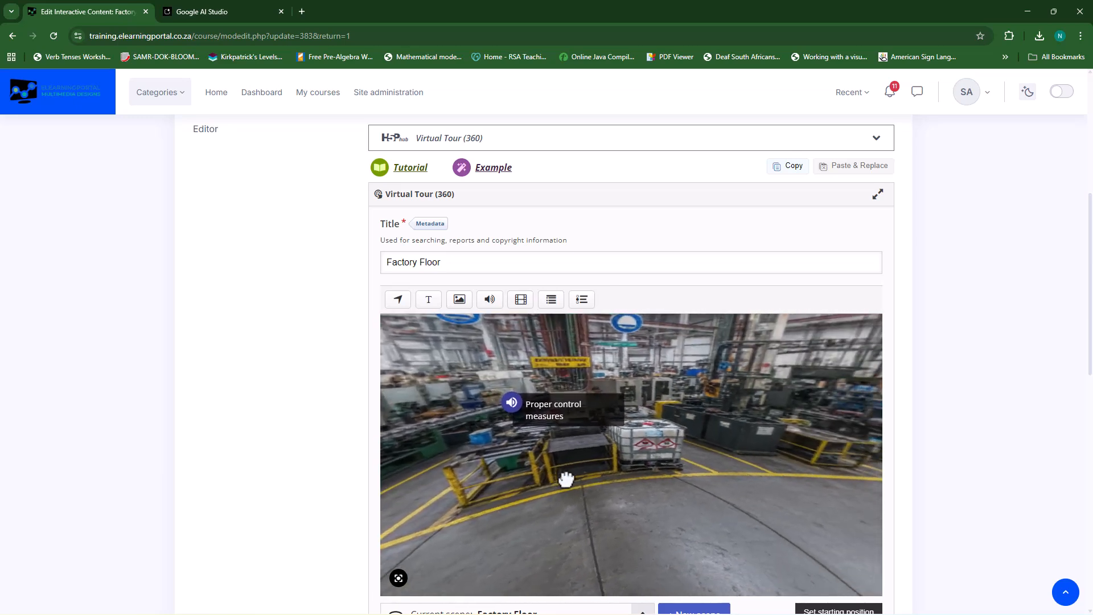
{"action": "left_click_drag", "start_coordinate": [710, 488], "coordinate": [654, 458]}
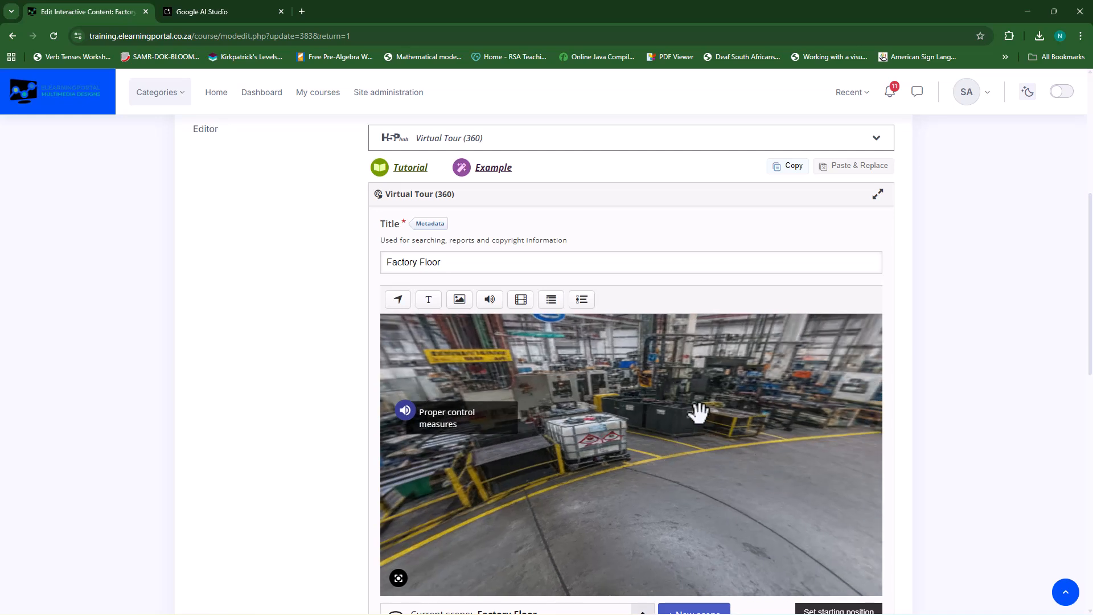
{"action": "left_click", "coordinate": [521, 300]}
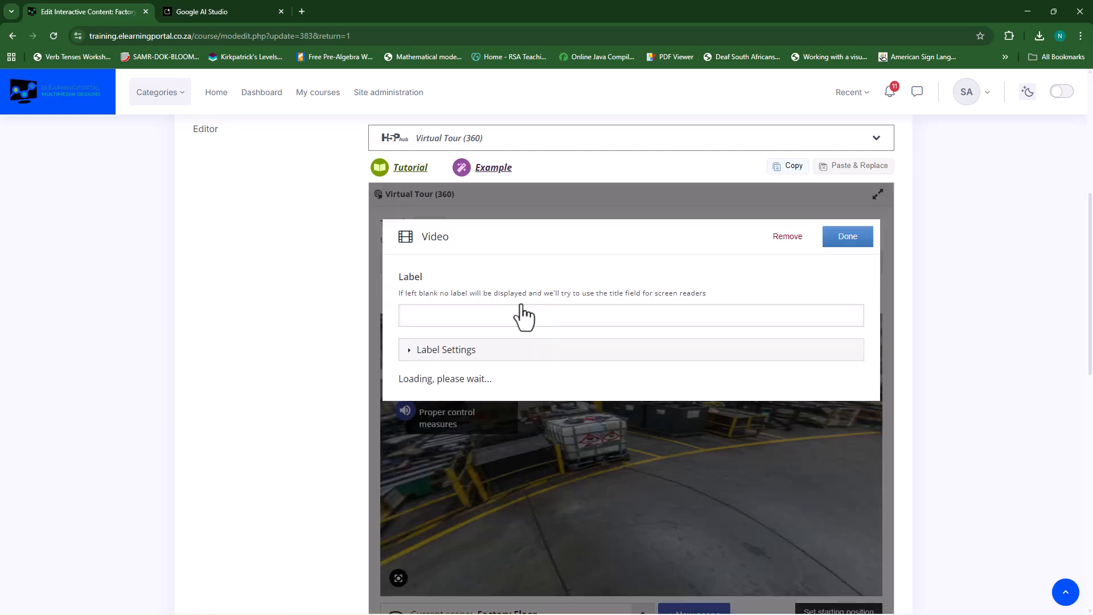
{"action": "left_click", "coordinate": [496, 318]}
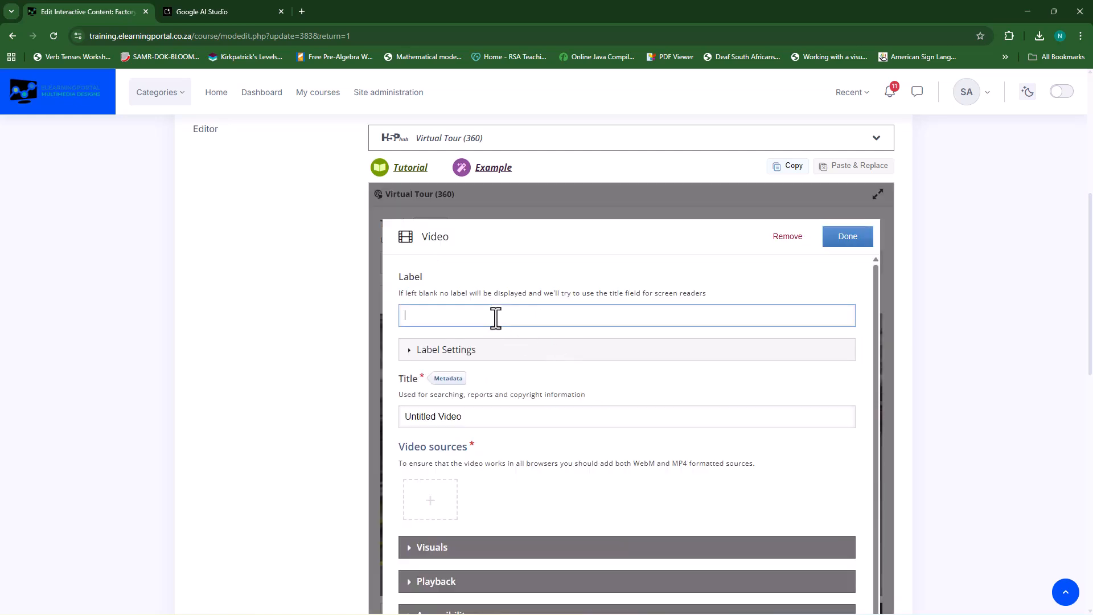
{"action": "type", "text": "proper control measuresP"}
{"action": "scroll", "coordinate": [517, 429], "scroll_direction": "down", "scroll_amount": 1}
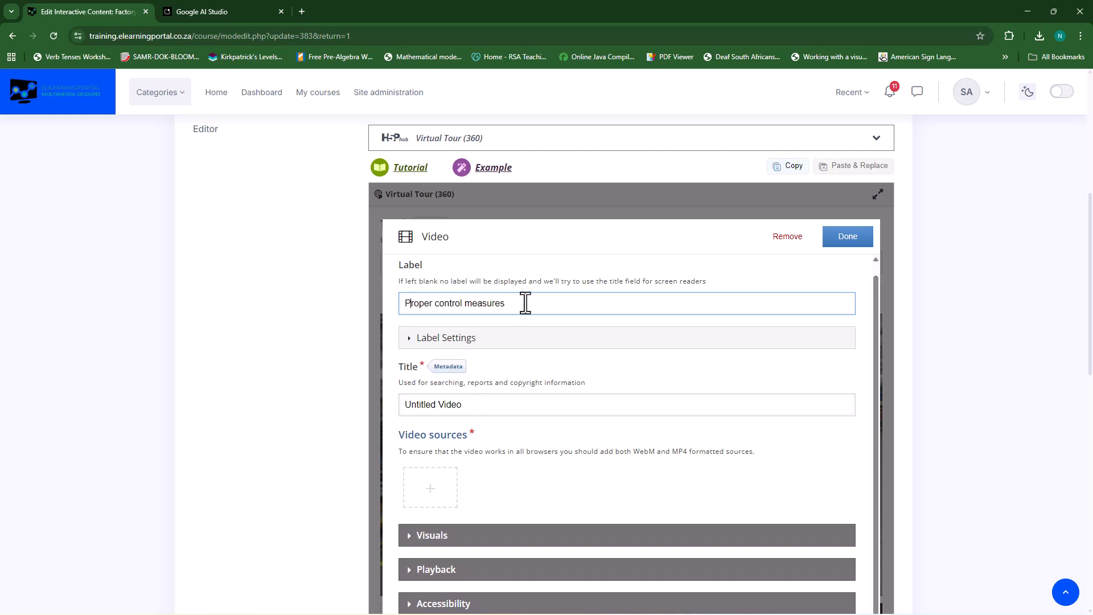
Copy the video hotspot's label "Proper control measures" into its title in place of the default title
{"action": "left_click_drag", "start_coordinate": [525, 303], "coordinate": [401, 302]}
{"action": "key", "text": "ctrl+c"}
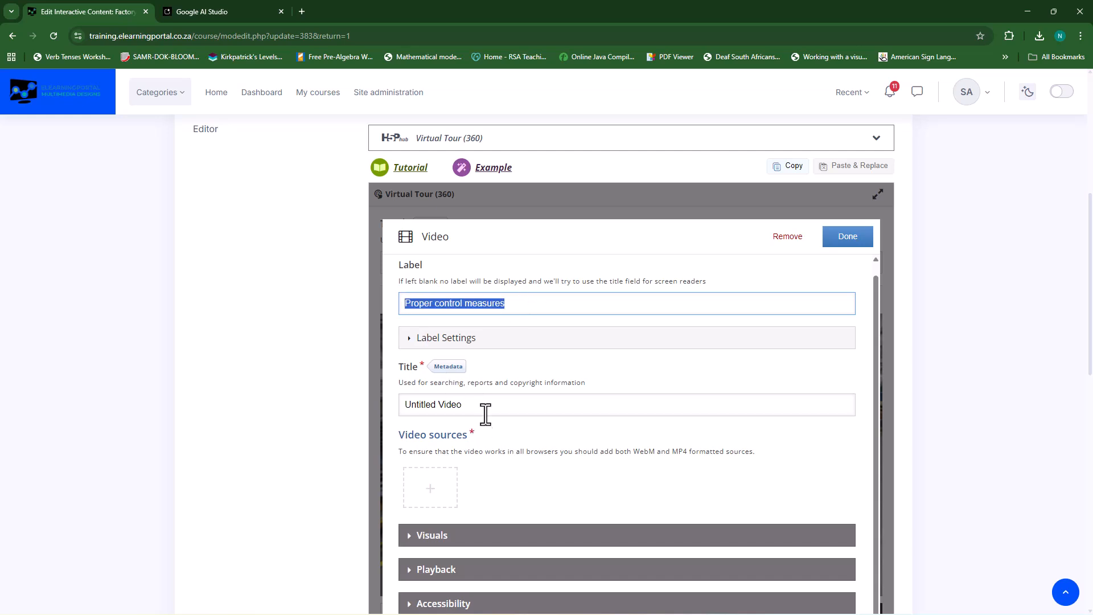
{"action": "left_click_drag", "start_coordinate": [480, 415], "coordinate": [360, 402]}
{"action": "key", "text": "ctrl+v"}
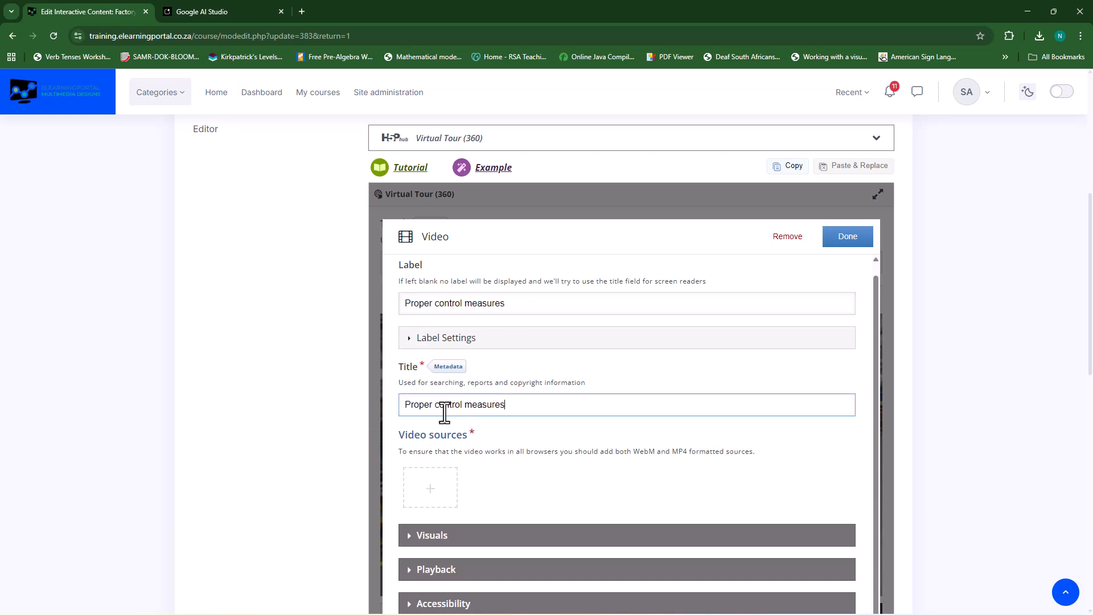
Expand the video's label settings and upload Hazards & Risks-1.mp4 from the Workplace Safety Avatars folder as its video source
{"action": "left_click", "coordinate": [413, 345]}
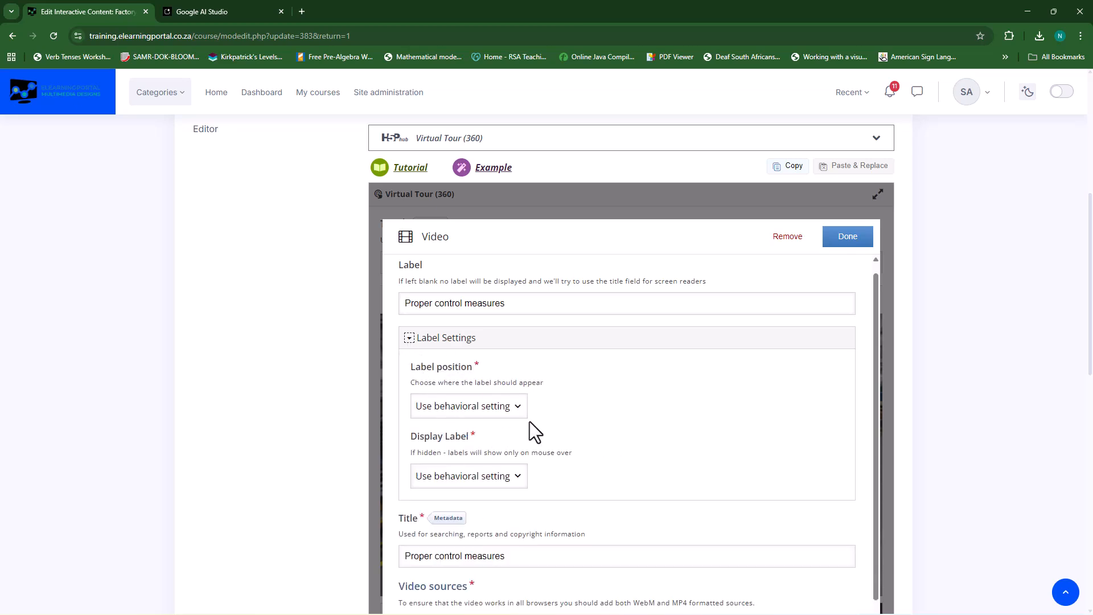
{"action": "scroll", "coordinate": [529, 422], "scroll_direction": "down", "scroll_amount": 2}
{"action": "left_click", "coordinate": [434, 541]}
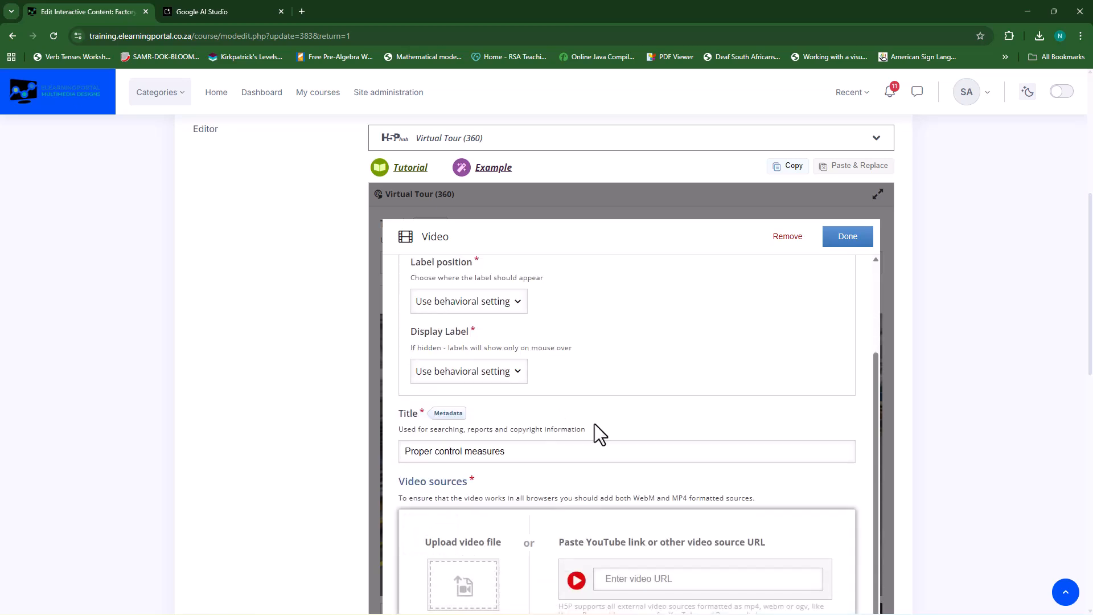
{"action": "scroll", "coordinate": [547, 444], "scroll_direction": "down", "scroll_amount": 2}
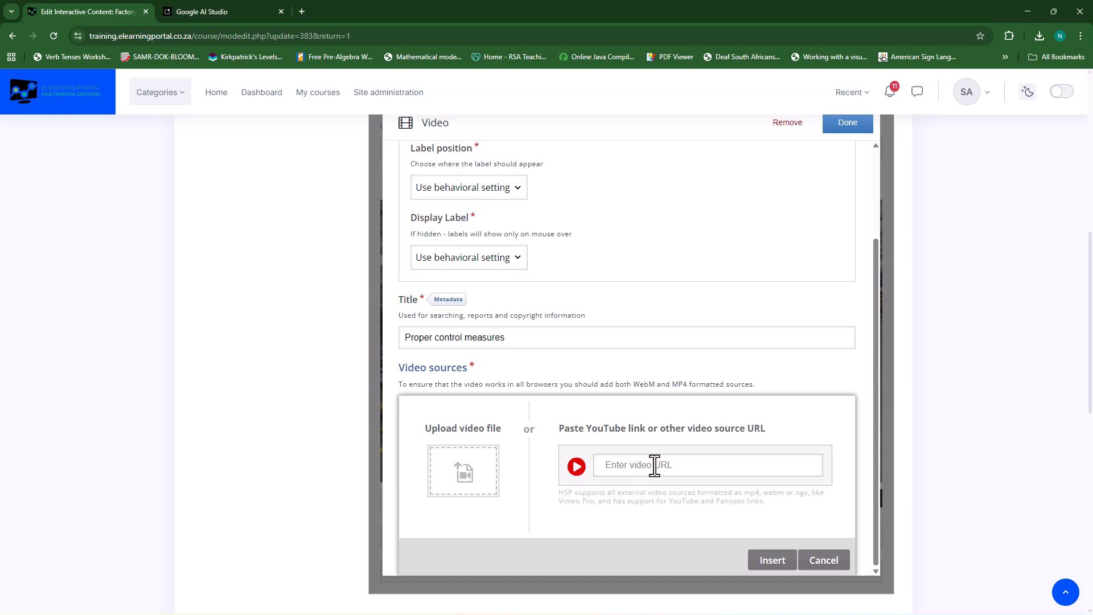
{"action": "left_click", "coordinate": [608, 464]}
{"action": "left_click", "coordinate": [466, 480]}
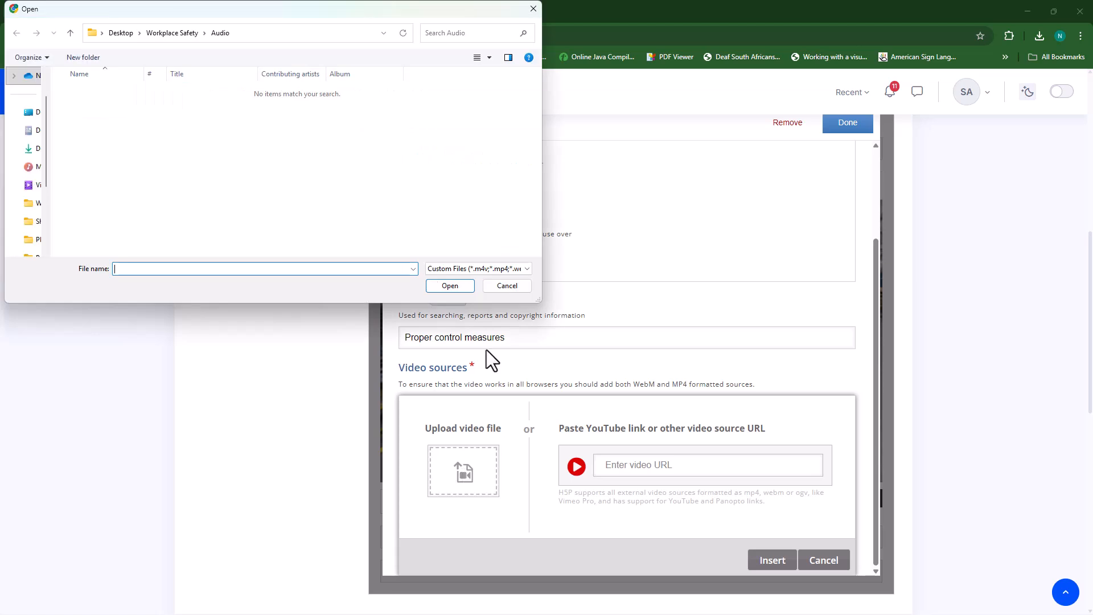
{"action": "left_click", "coordinate": [166, 34]}
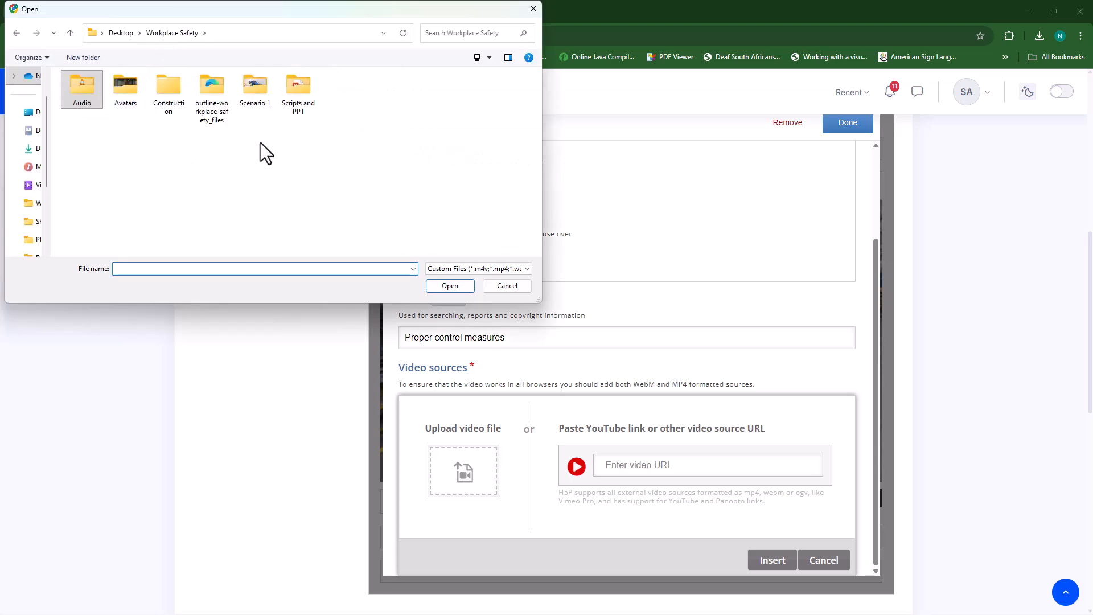
{"action": "double_click", "coordinate": [115, 84]}
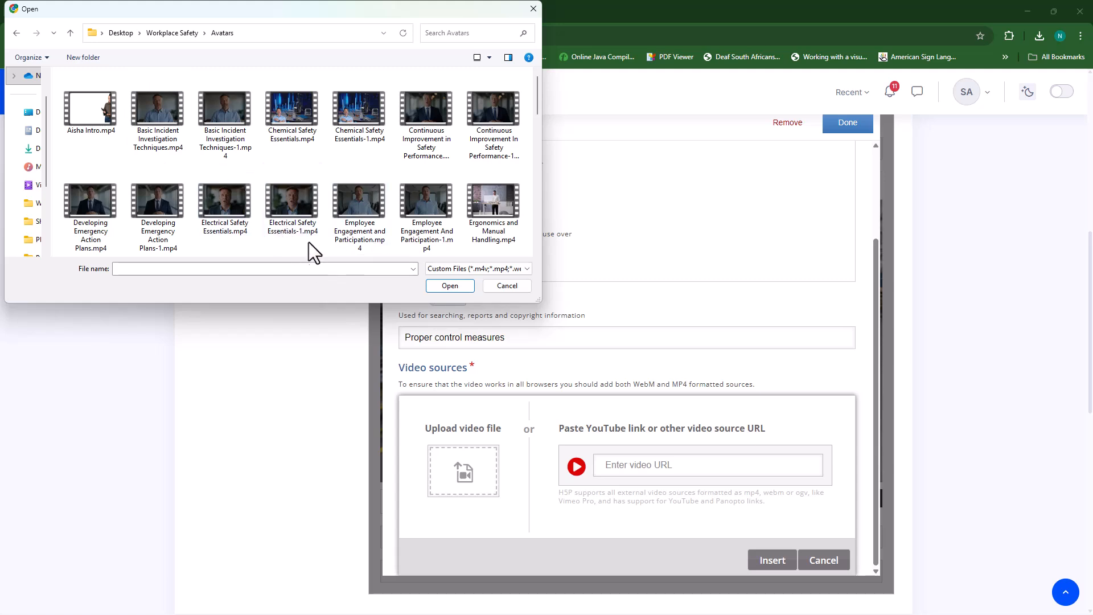
{"action": "scroll", "coordinate": [181, 220], "scroll_direction": "down", "scroll_amount": 1}
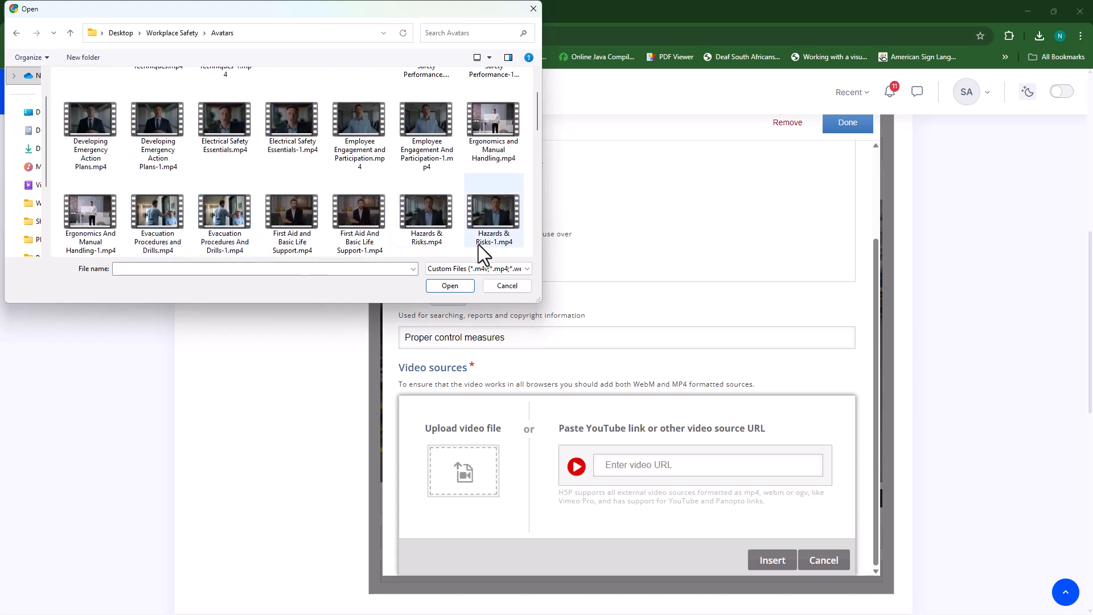
{"action": "left_click", "coordinate": [492, 210]}
{"action": "left_click", "coordinate": [459, 286]}
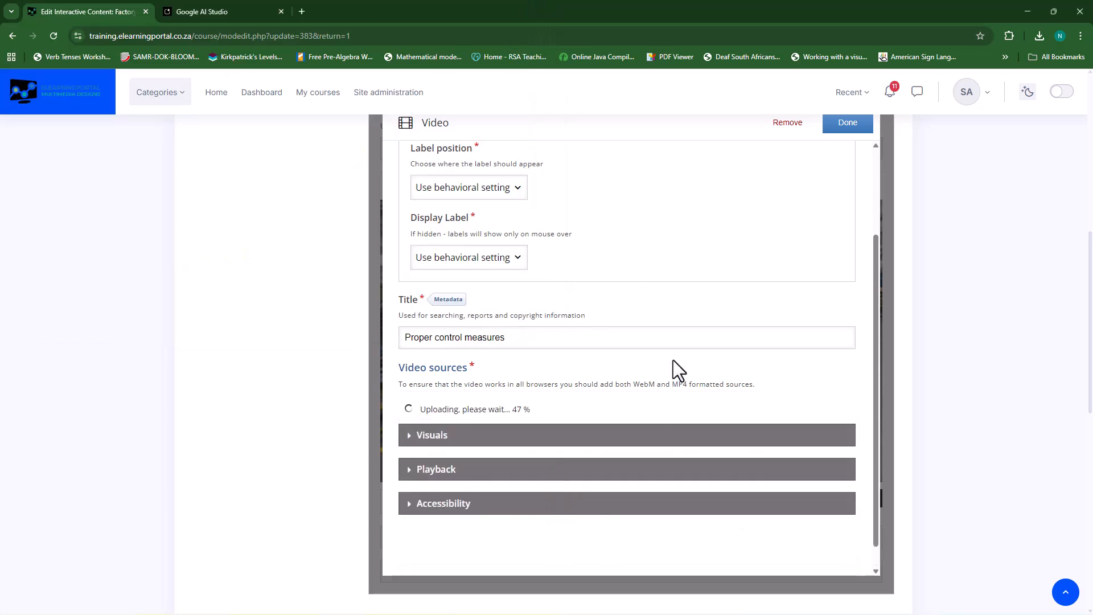
Upload 2.1.jpg from the Avatars folder as the video's poster image in the visual settings
{"action": "left_click", "coordinate": [412, 441]}
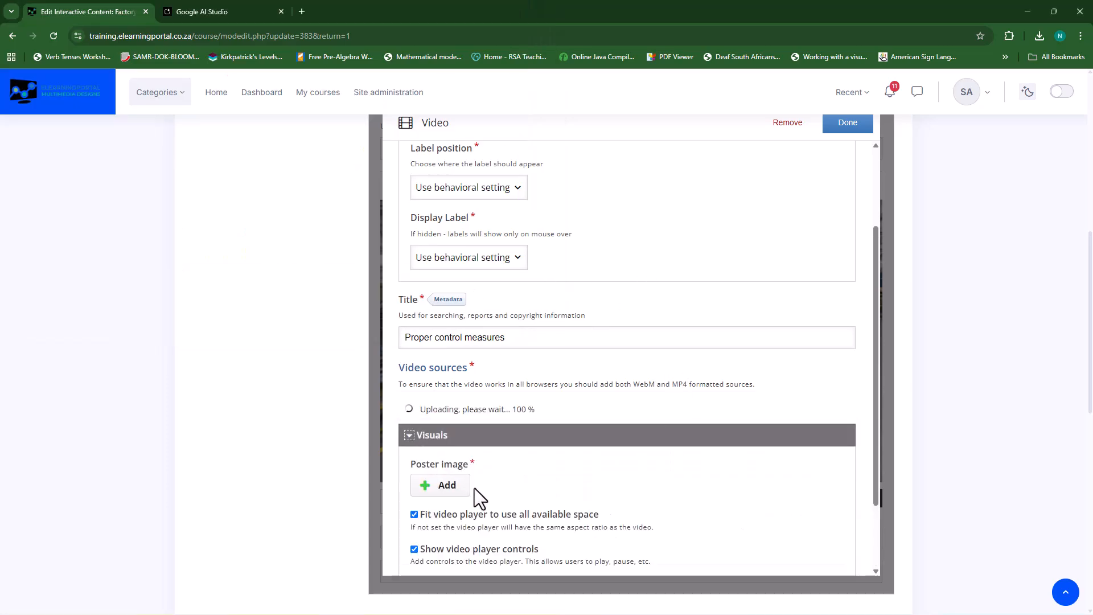
{"action": "scroll", "coordinate": [470, 484], "scroll_direction": "down", "scroll_amount": 2}
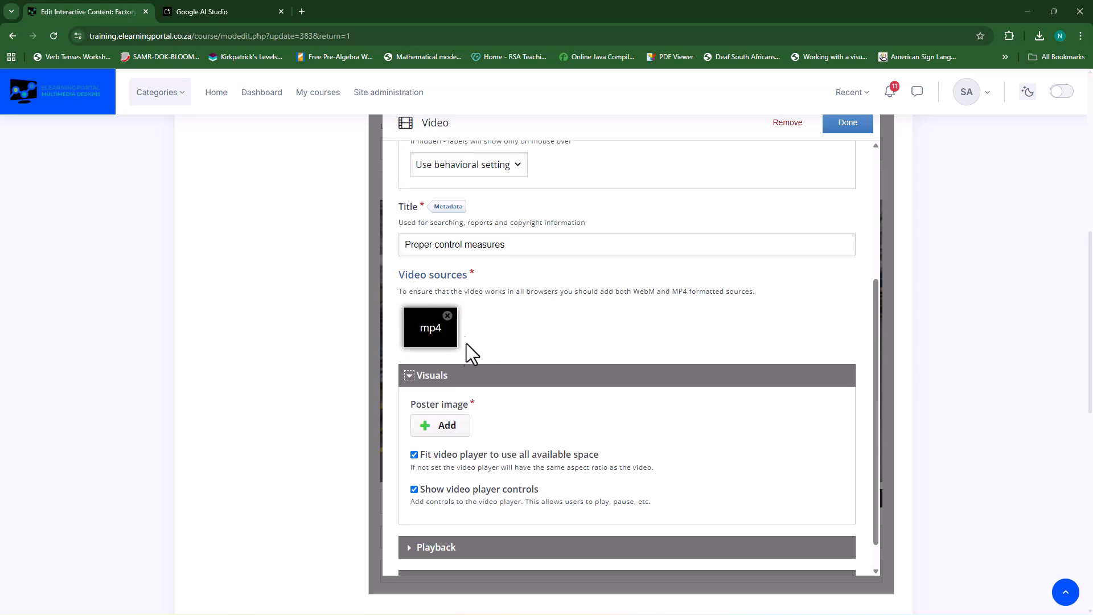
{"action": "scroll", "coordinate": [541, 443], "scroll_direction": "down", "scroll_amount": 1}
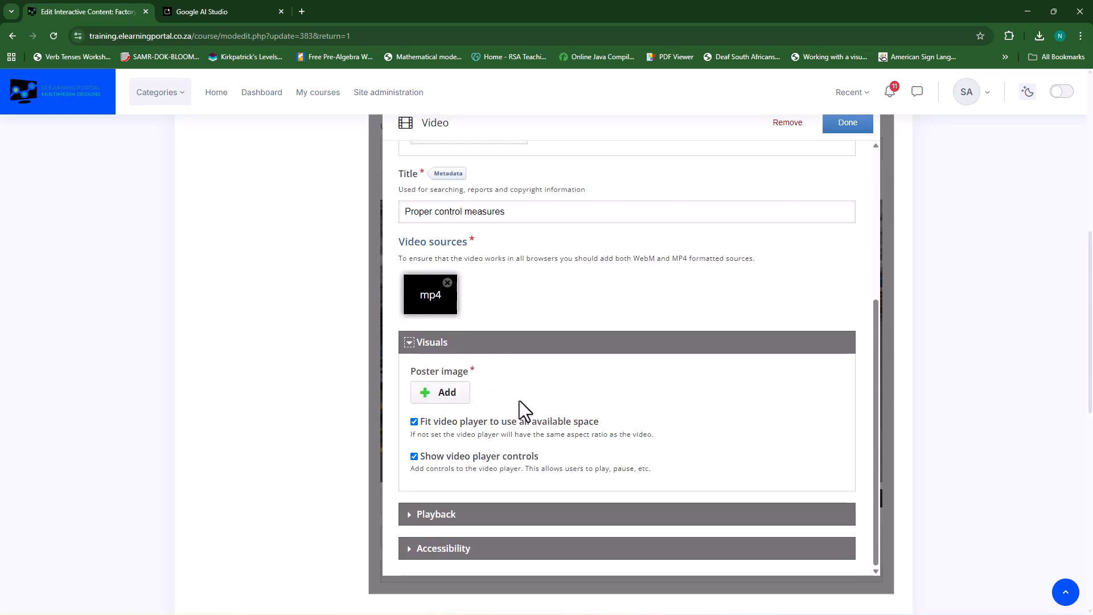
{"action": "left_click", "coordinate": [447, 399]}
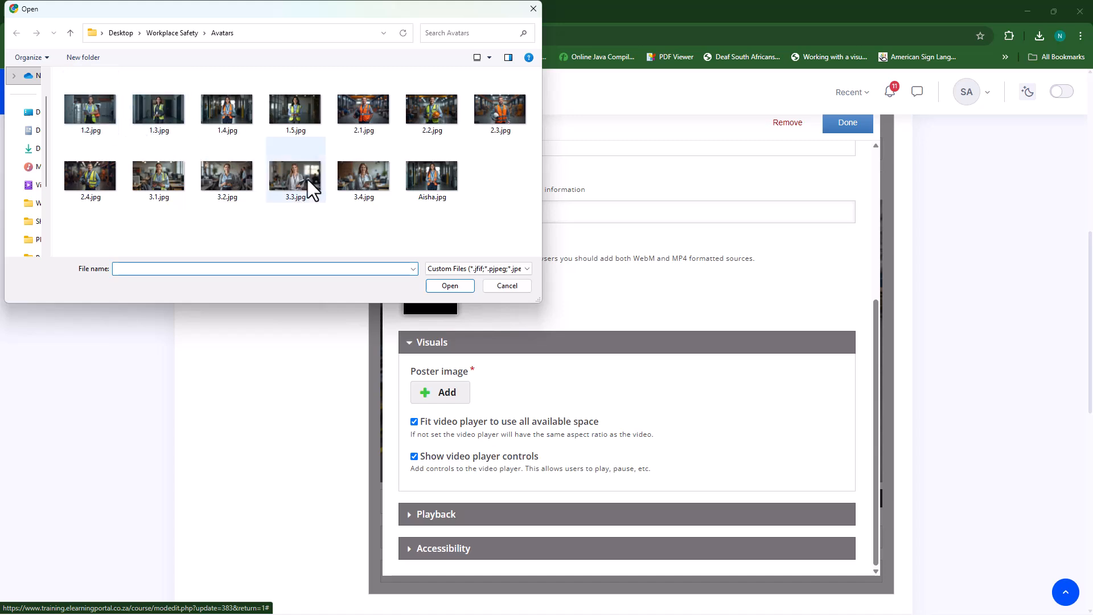
{"action": "left_click", "coordinate": [369, 110]}
{"action": "left_click", "coordinate": [447, 286]}
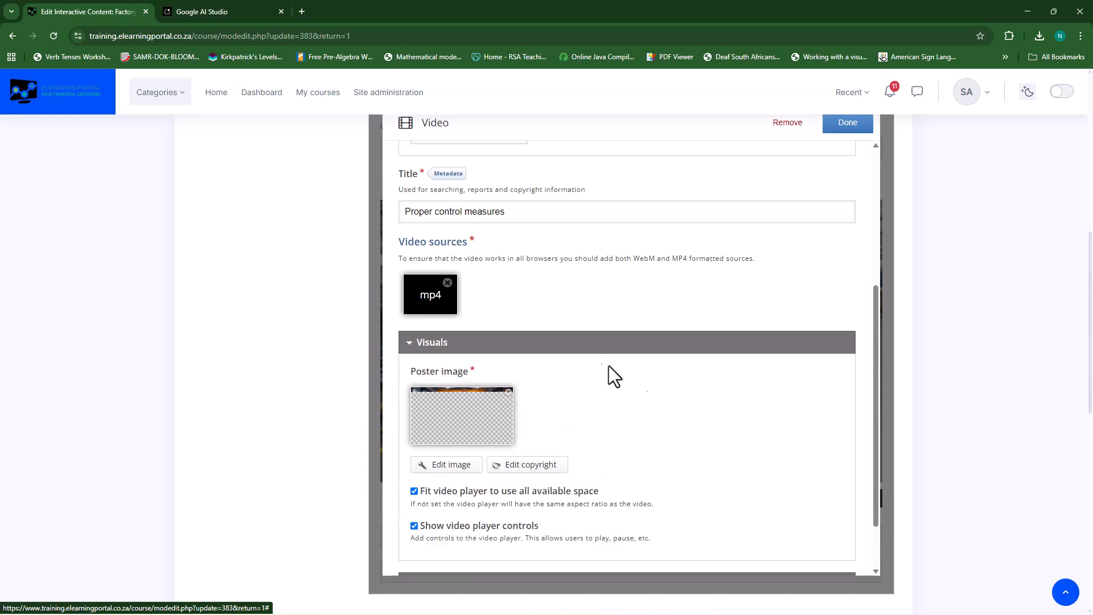
Review the video's visual, playback and accessibility options
{"action": "scroll", "coordinate": [628, 405], "scroll_direction": "down", "scroll_amount": 1}
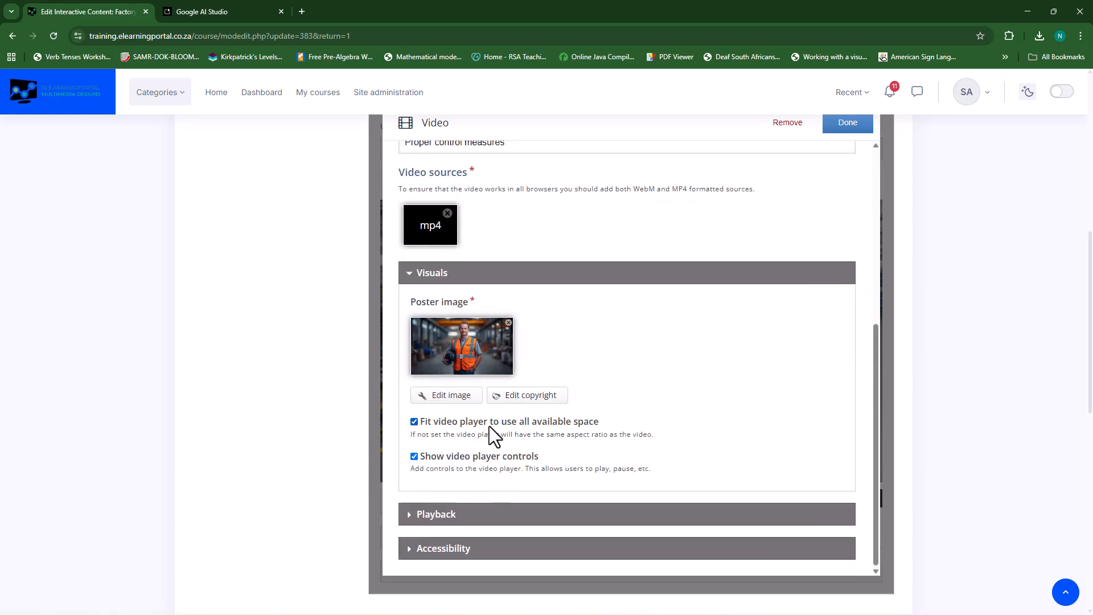
{"action": "scroll", "coordinate": [560, 439], "scroll_direction": "down", "scroll_amount": 2}
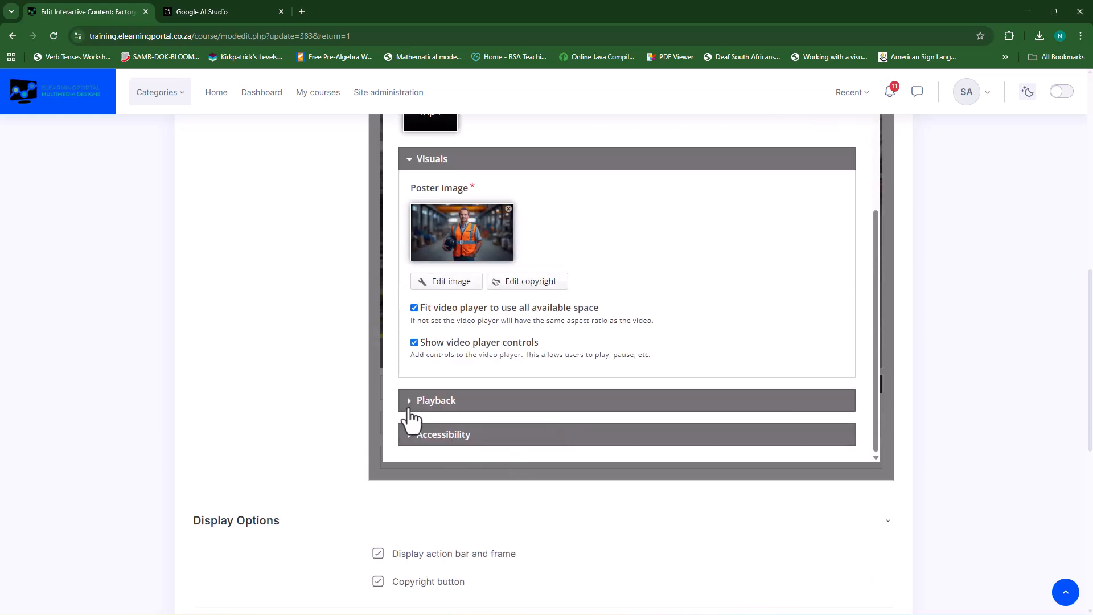
{"action": "left_click", "coordinate": [409, 401]}
{"action": "scroll", "coordinate": [494, 418], "scroll_direction": "down", "scroll_amount": 2}
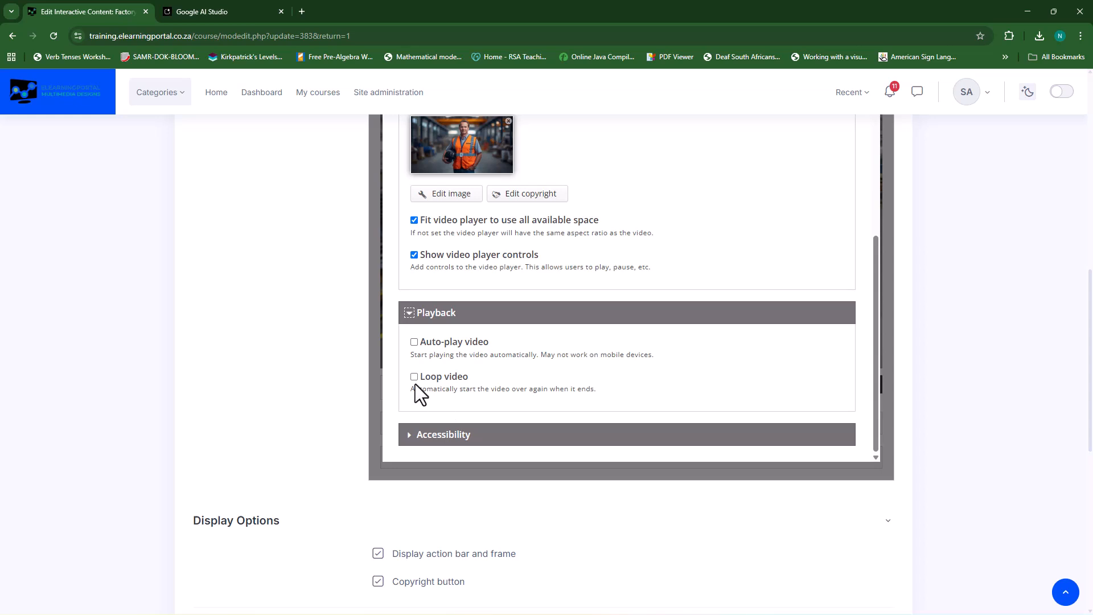
{"action": "left_click", "coordinate": [411, 437]}
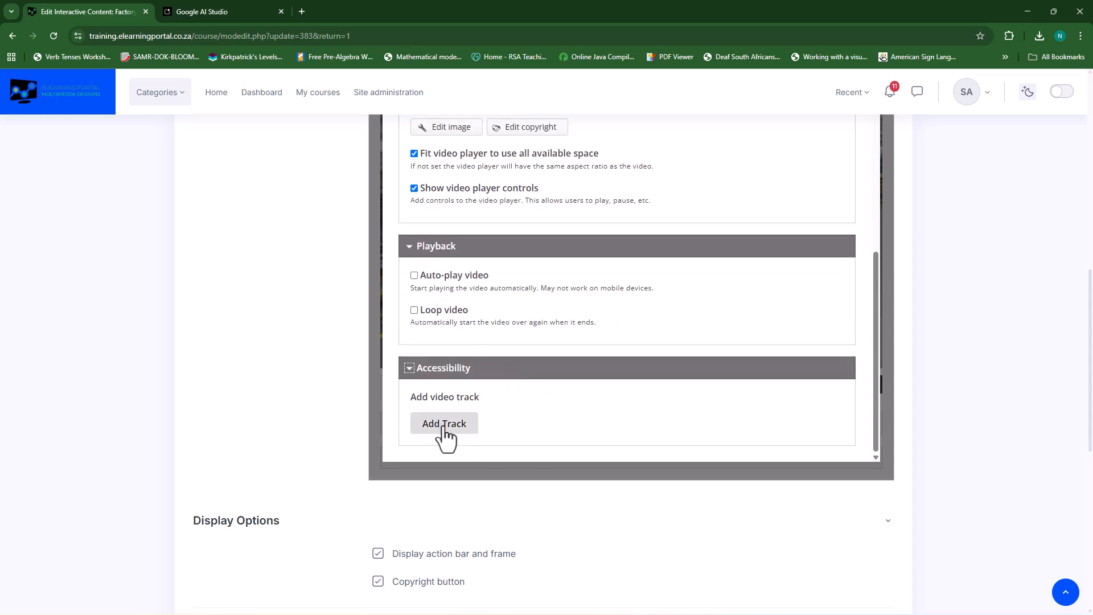
Finish the video hotspot, move it to the yellow floor line beyond the white container, and save and display the activity
{"action": "scroll", "coordinate": [716, 333], "scroll_direction": "up", "scroll_amount": 10}
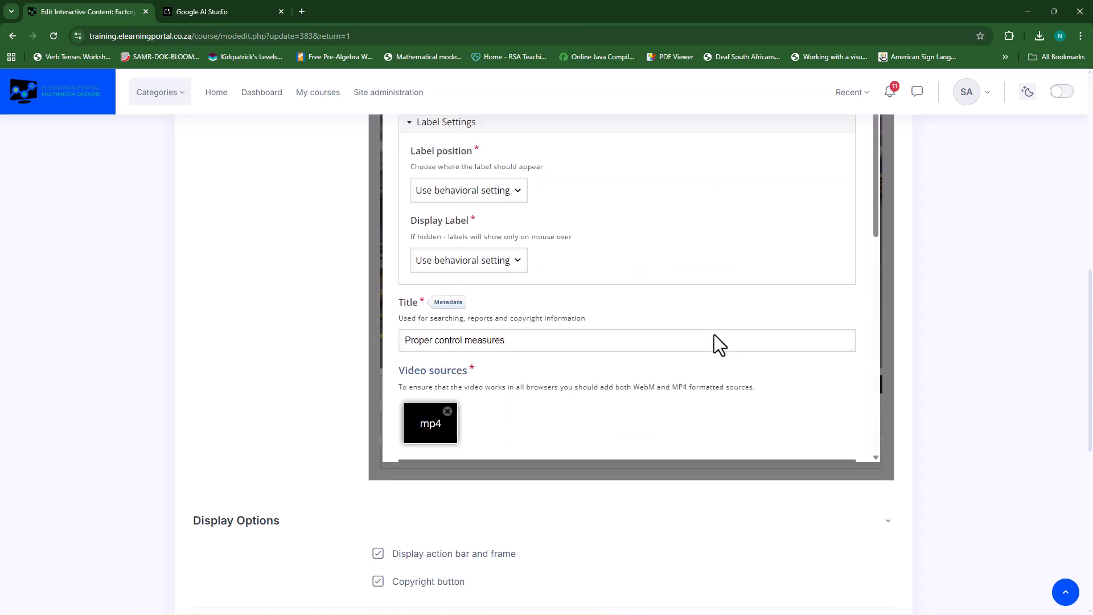
{"action": "scroll", "coordinate": [872, 285], "scroll_direction": "up", "scroll_amount": 3}
{"action": "left_click", "coordinate": [847, 181]}
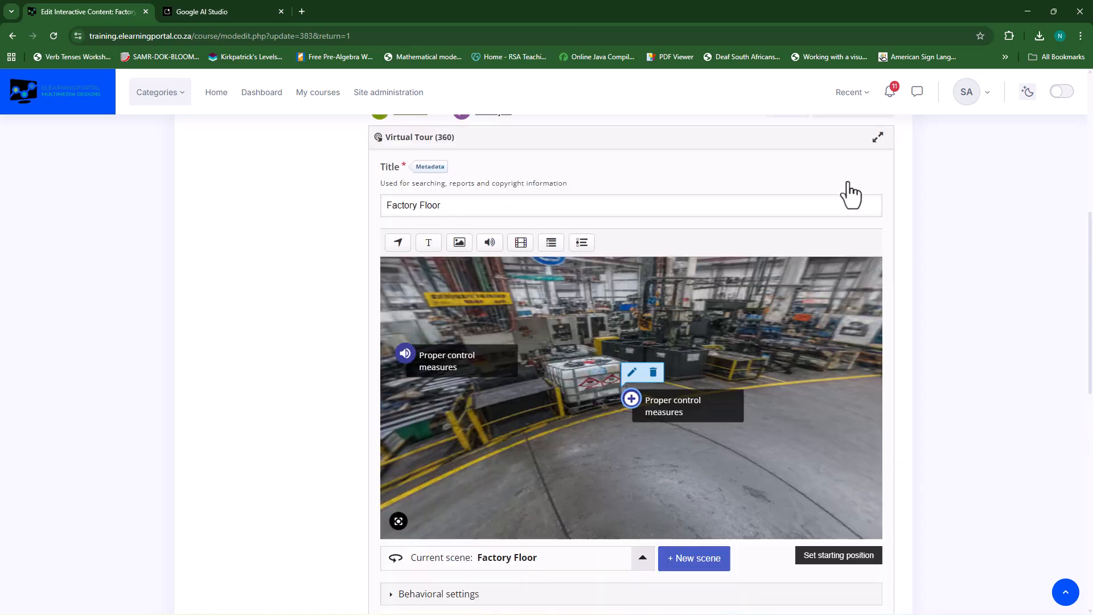
{"action": "left_click_drag", "start_coordinate": [663, 416], "coordinate": [670, 377]}
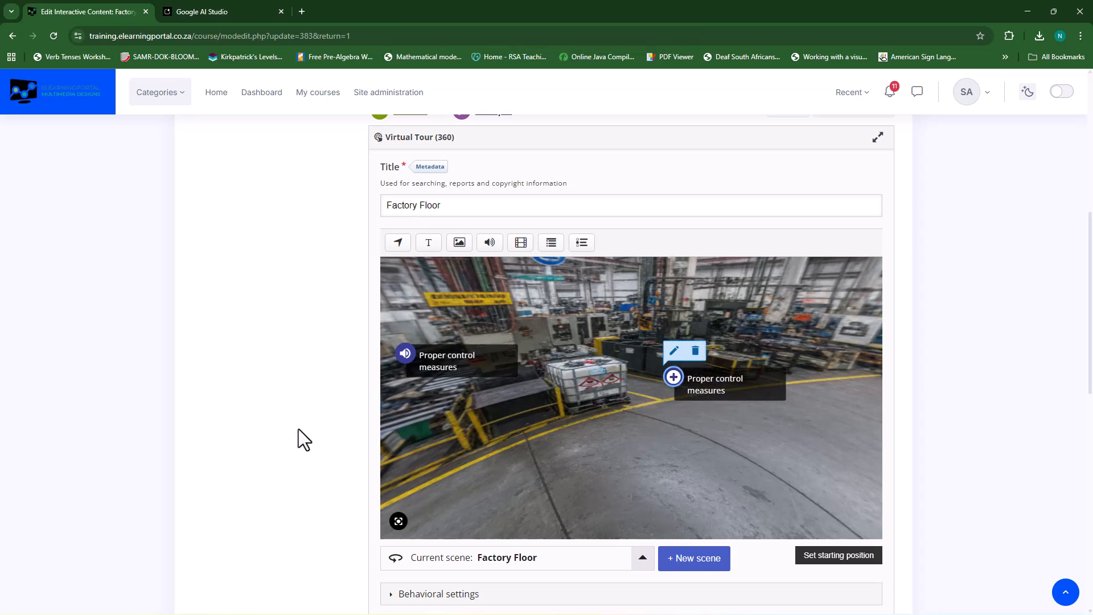
{"action": "scroll", "coordinate": [301, 432], "scroll_direction": "down", "scroll_amount": 11}
{"action": "left_click", "coordinate": [770, 523]}
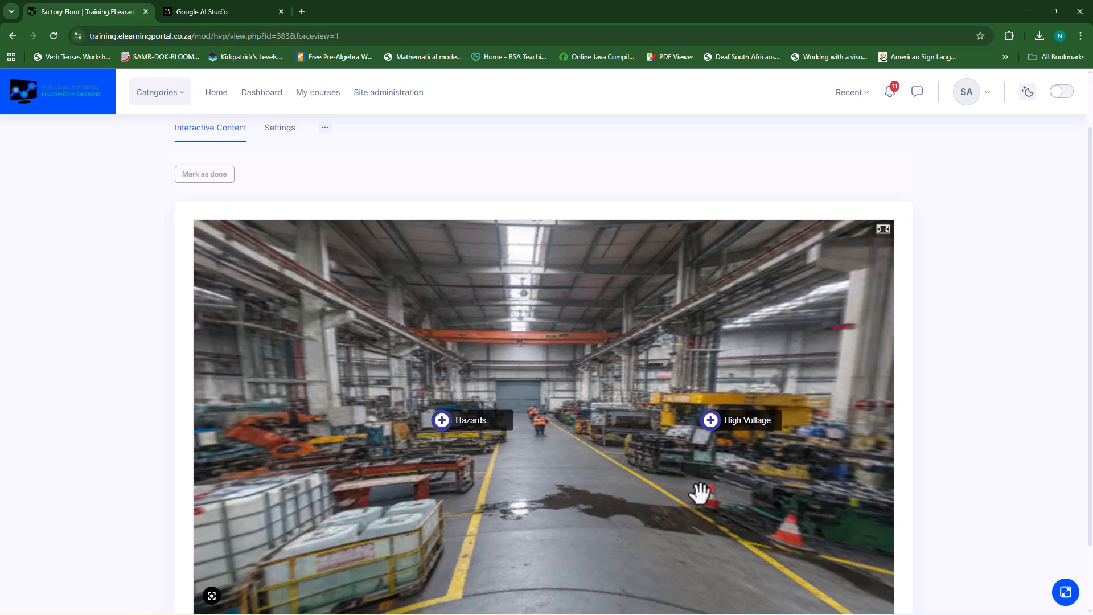
Test the video hotspot in the displayed tour by playing its video briefly and closing it again
{"action": "left_click_drag", "start_coordinate": [747, 488], "coordinate": [561, 446]}
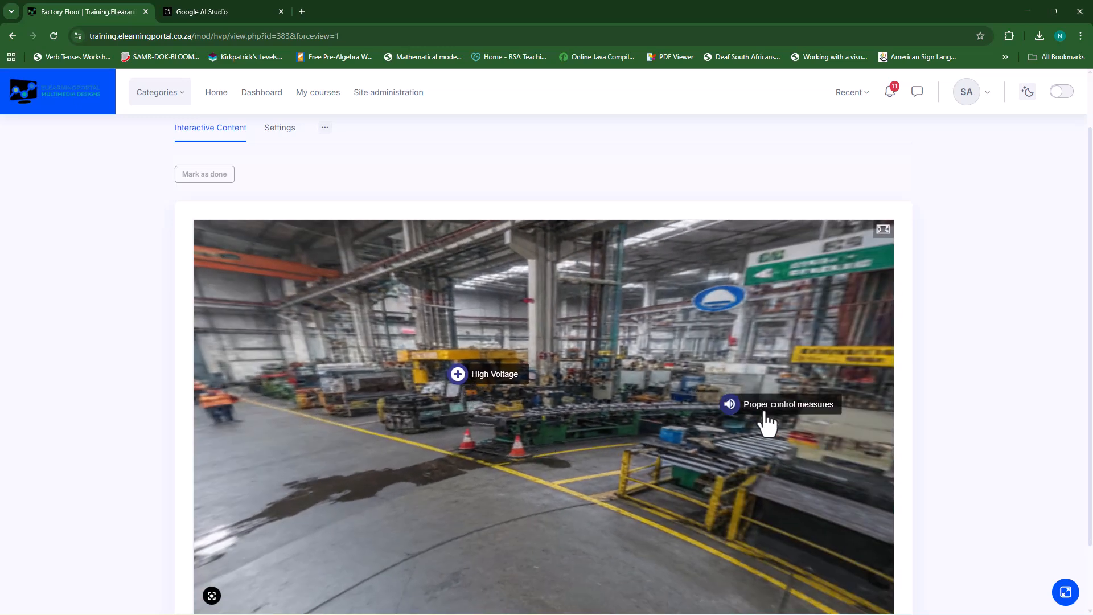
{"action": "left_click_drag", "start_coordinate": [791, 439], "coordinate": [596, 457]}
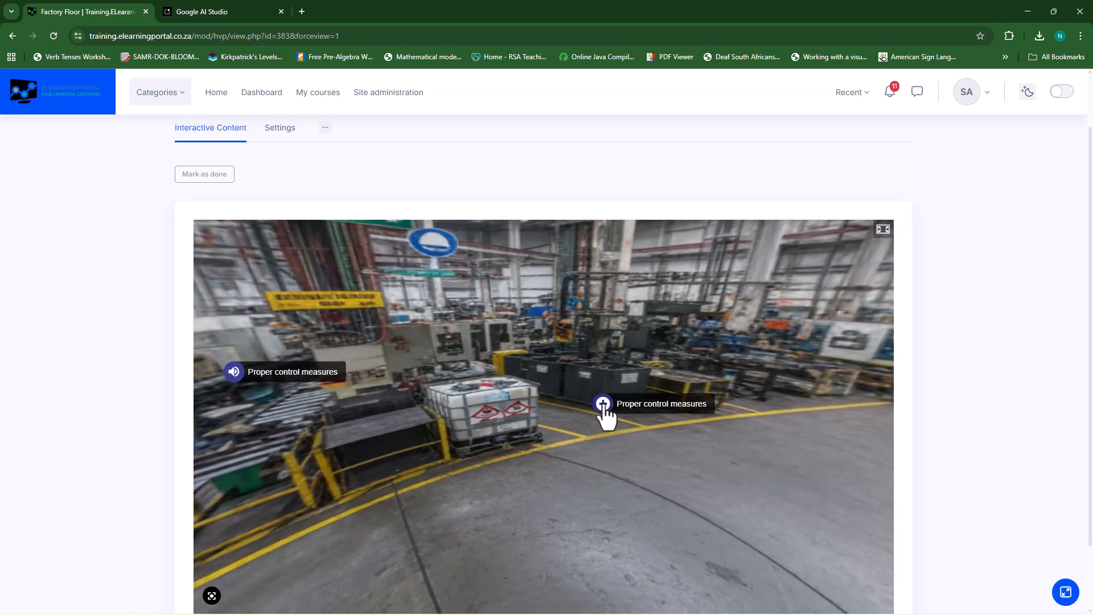
{"action": "left_click", "coordinate": [603, 404]}
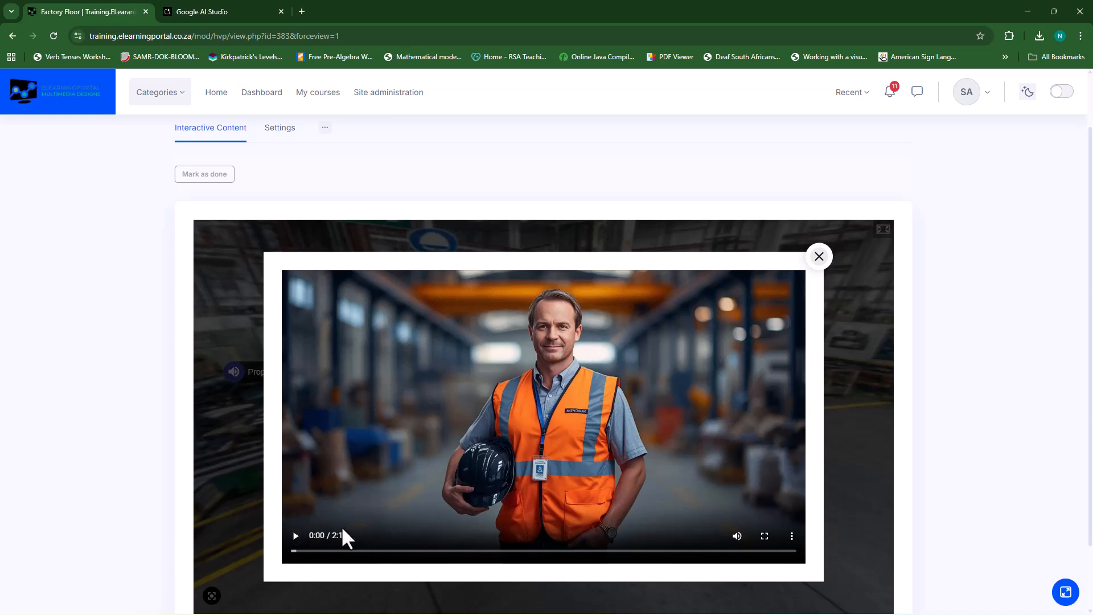
{"action": "left_click", "coordinate": [296, 536]}
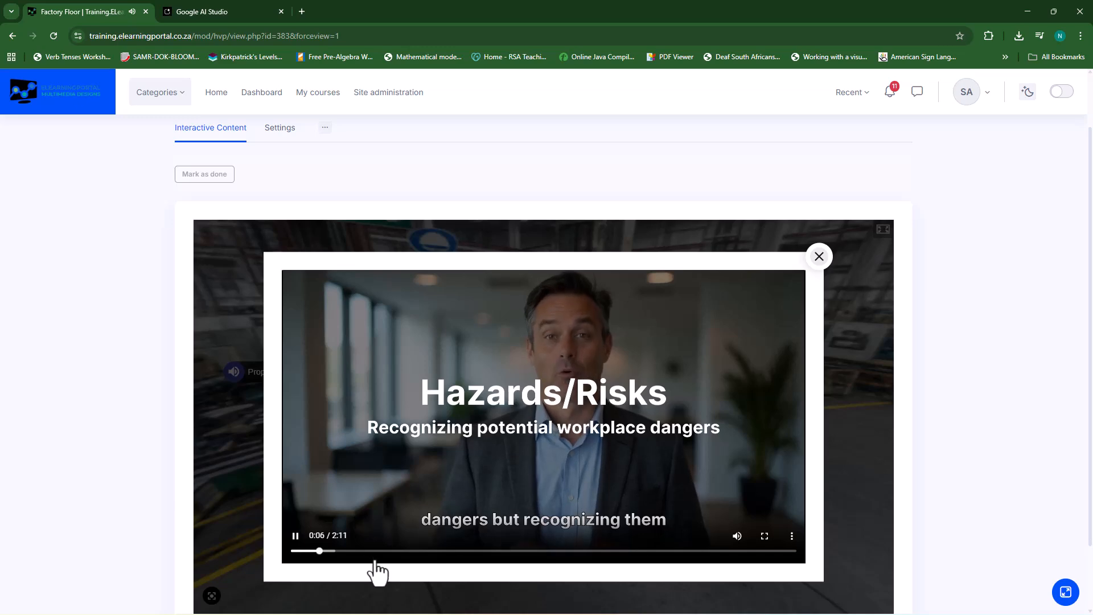
{"action": "left_click", "coordinate": [819, 257]}
Reopen the Factory Floor activity's settings for editing
{"action": "left_click", "coordinate": [277, 129]}
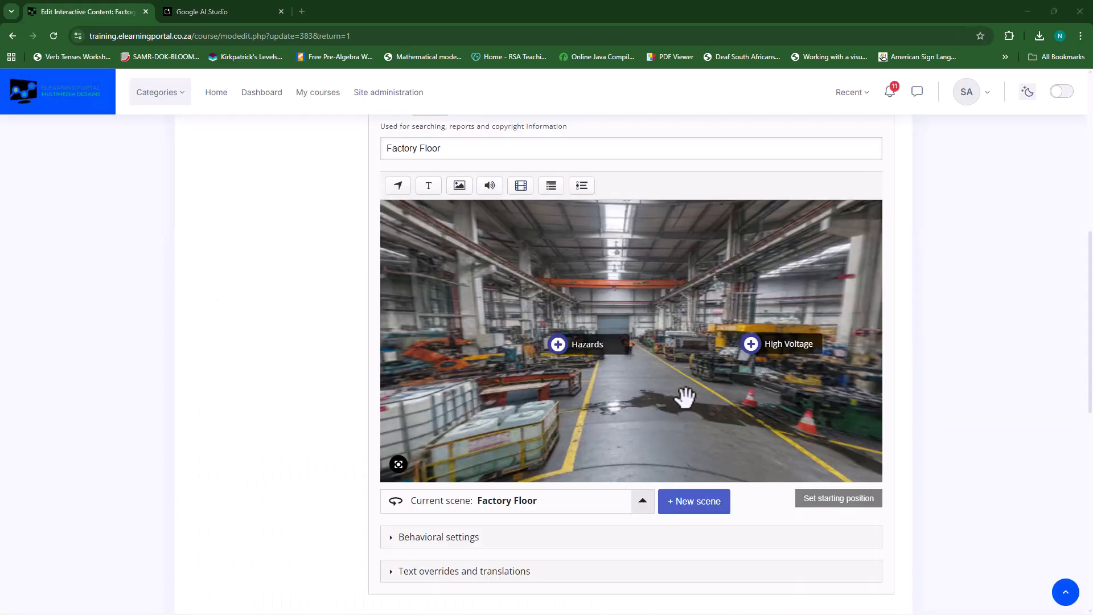
Add a Summary hotspot in the open aisle with the two workers, beyond the Proper control measures hotspots
{"action": "left_click_drag", "start_coordinate": [695, 385], "coordinate": [625, 393]}
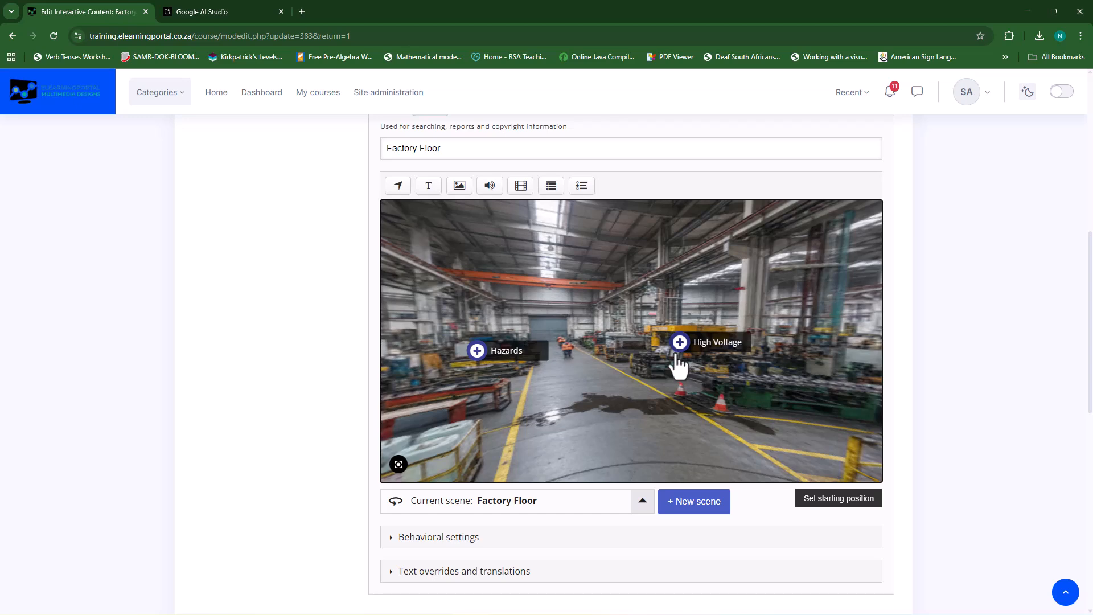
{"action": "left_click_drag", "start_coordinate": [705, 358], "coordinate": [637, 384]}
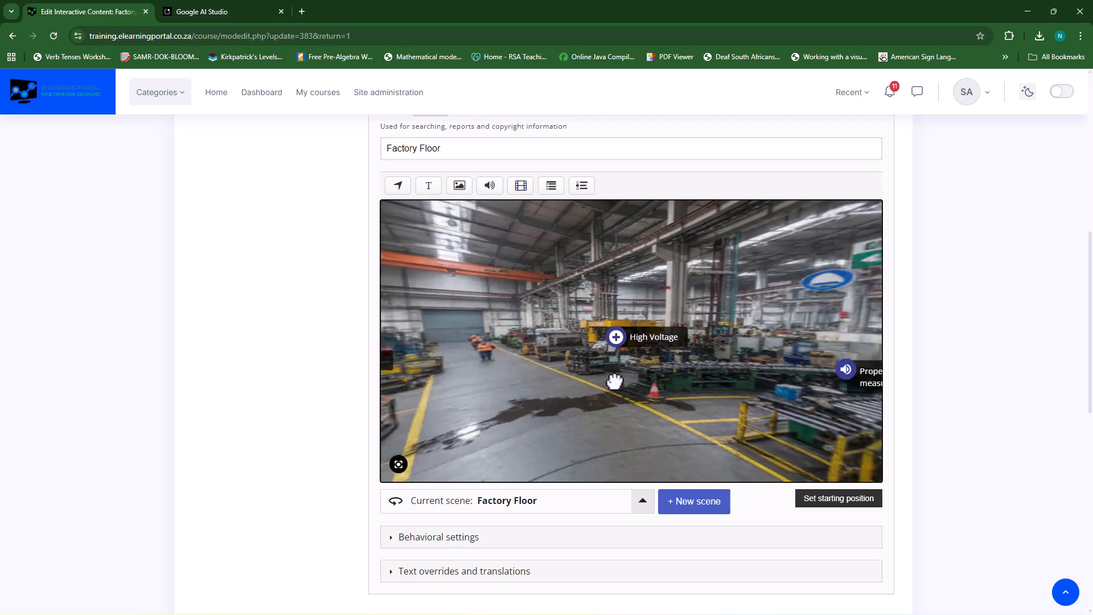
{"action": "left_click_drag", "start_coordinate": [761, 398], "coordinate": [642, 379]}
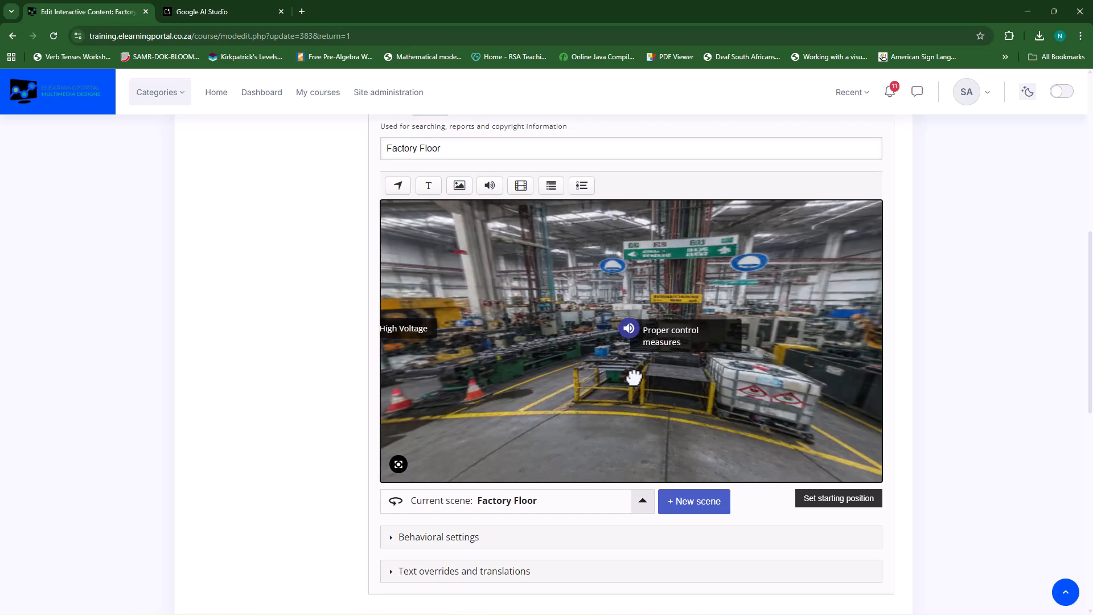
{"action": "left_click_drag", "start_coordinate": [746, 372], "coordinate": [671, 353]}
{"action": "left_click_drag", "start_coordinate": [693, 297], "coordinate": [754, 330]}
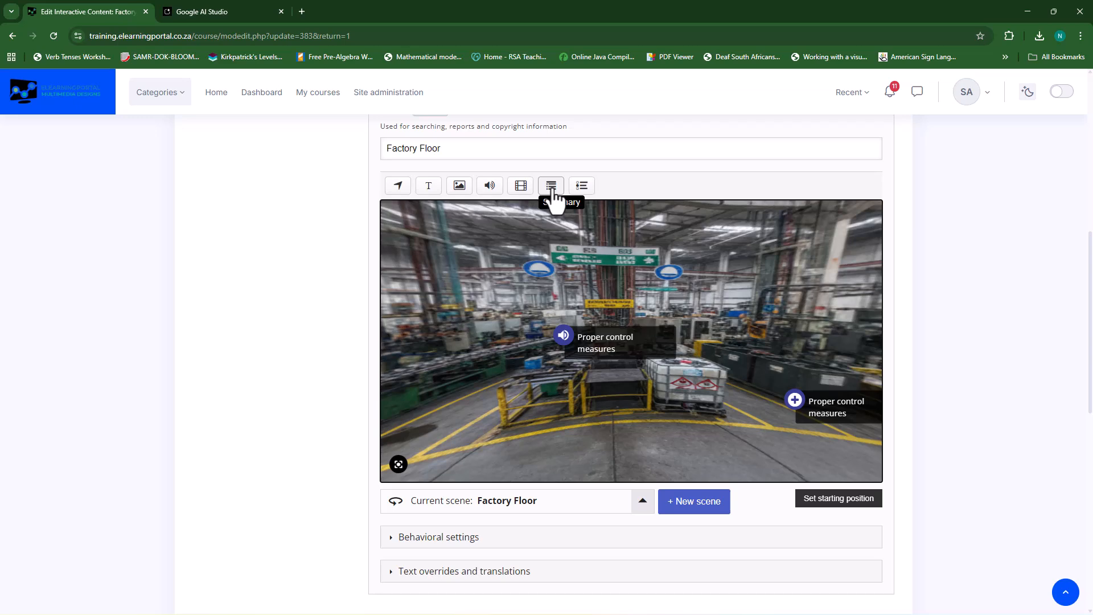
{"action": "left_click_drag", "start_coordinate": [740, 344], "coordinate": [624, 324]}
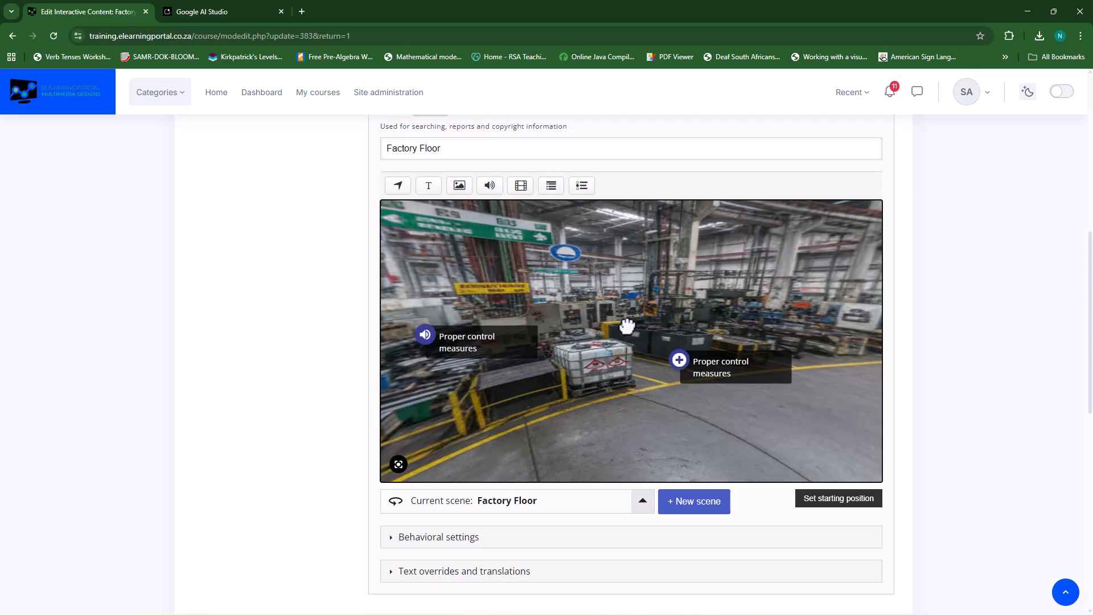
{"action": "left_click_drag", "start_coordinate": [804, 326], "coordinate": [615, 321]}
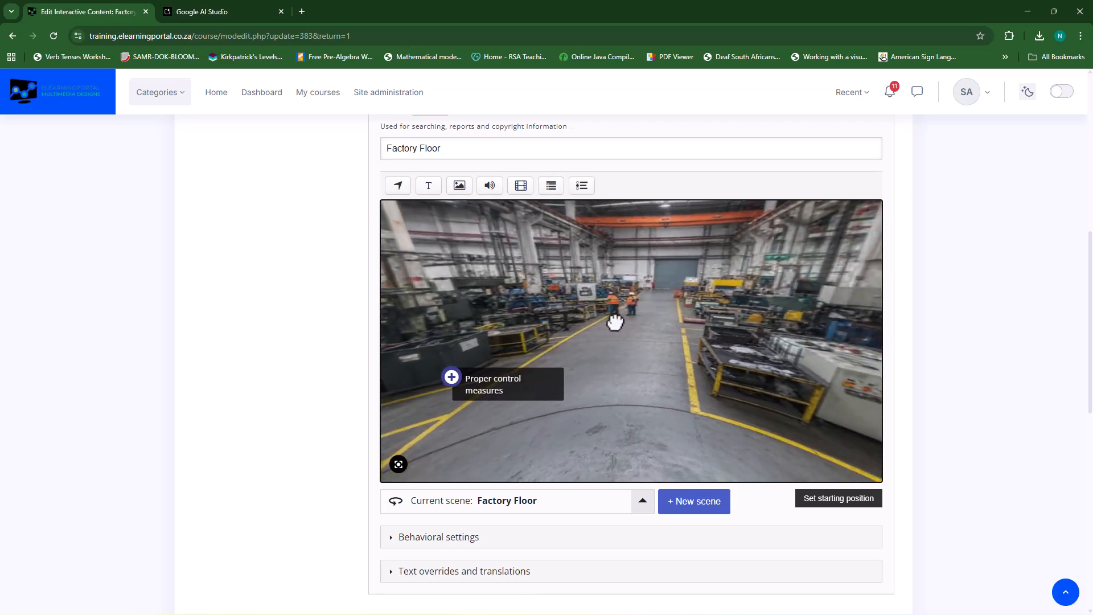
{"action": "left_click", "coordinate": [551, 188]}
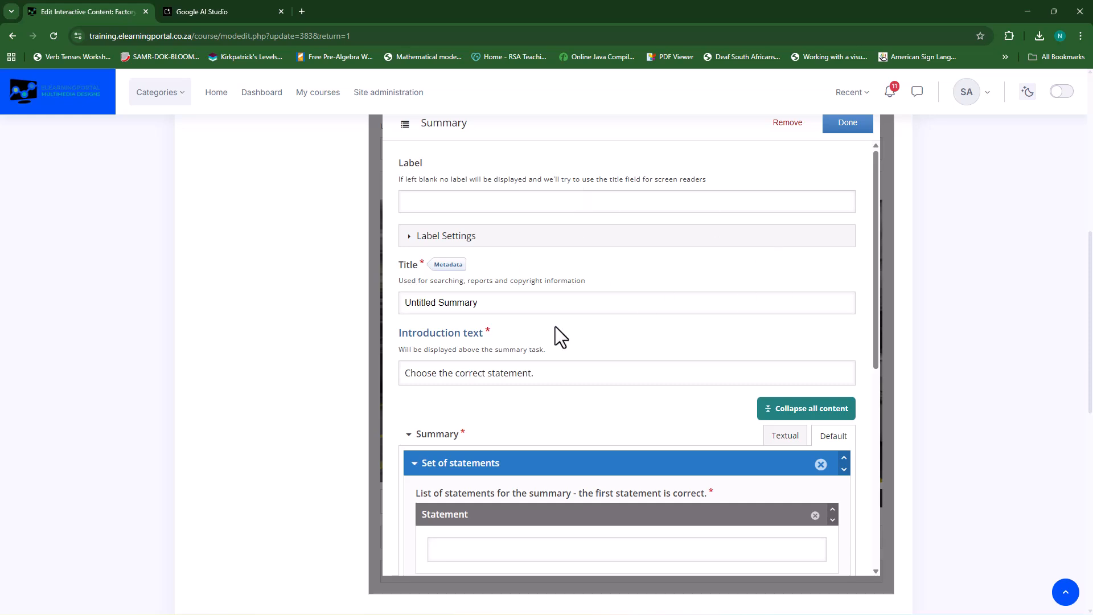
Label the summary "Knowledge Check" and reuse that text as its title, leaving the label settings at their defaults
{"action": "left_click", "coordinate": [517, 204]}
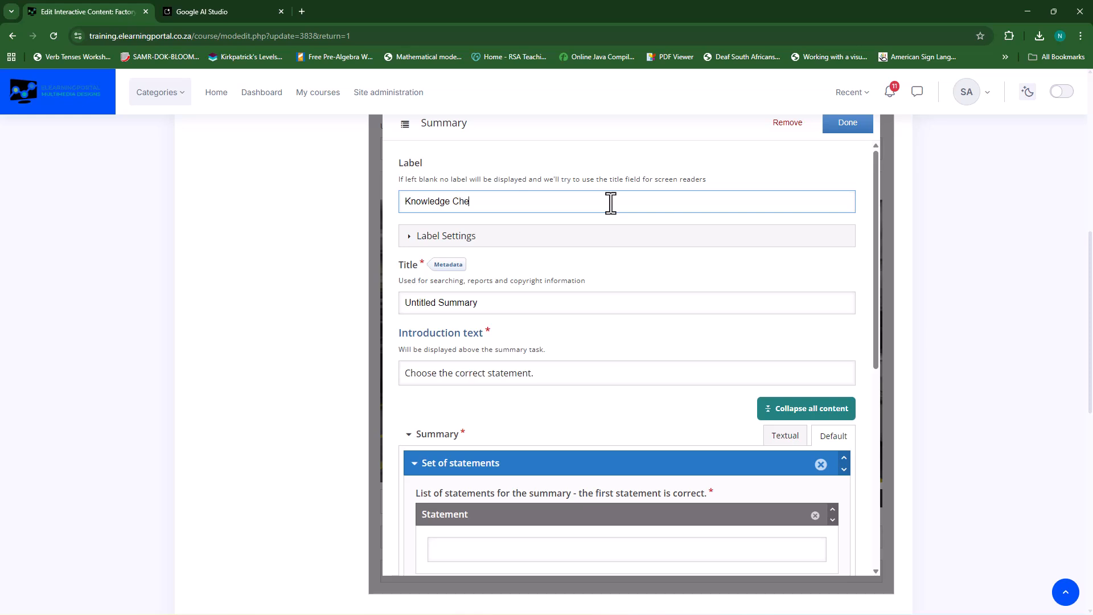
{"action": "left_click", "coordinate": [409, 236]}
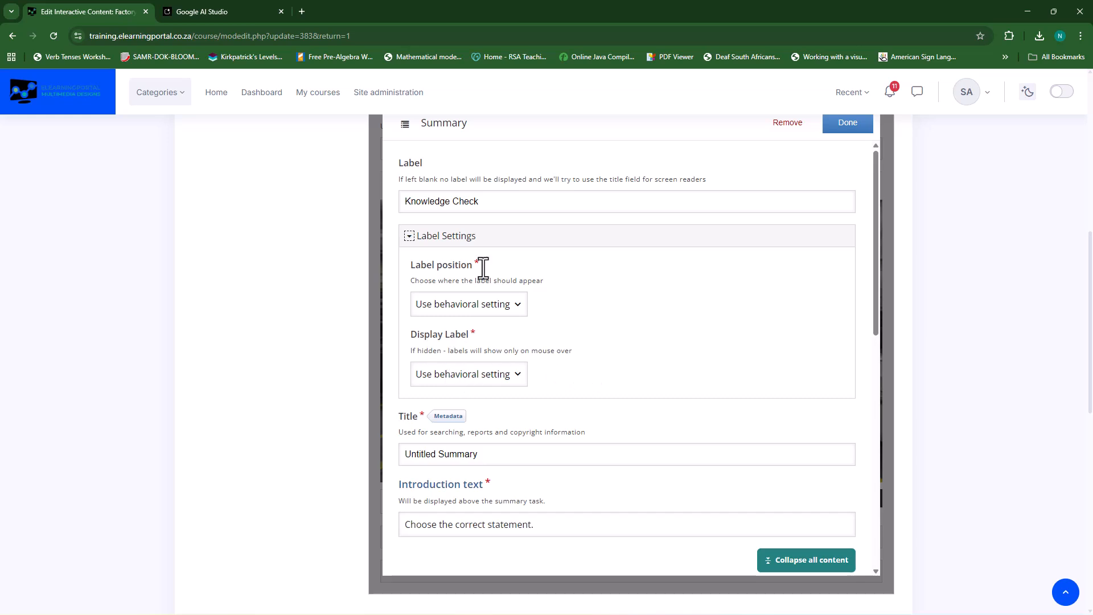
{"action": "left_click", "coordinate": [415, 242]}
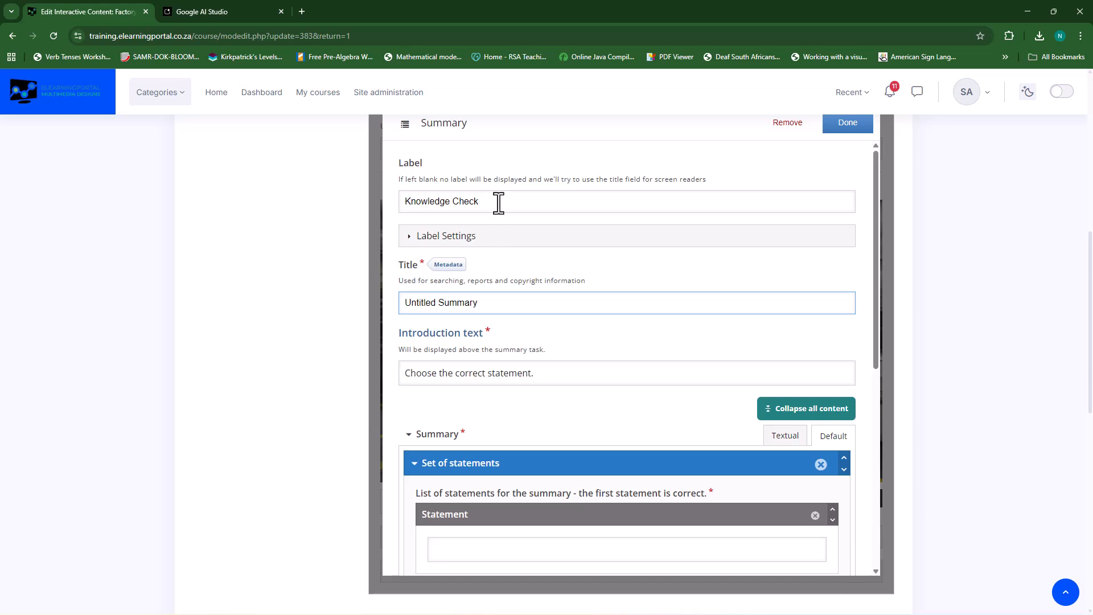
{"action": "left_click_drag", "start_coordinate": [498, 202], "coordinate": [392, 196]}
{"action": "key", "text": "ctrl+c"}
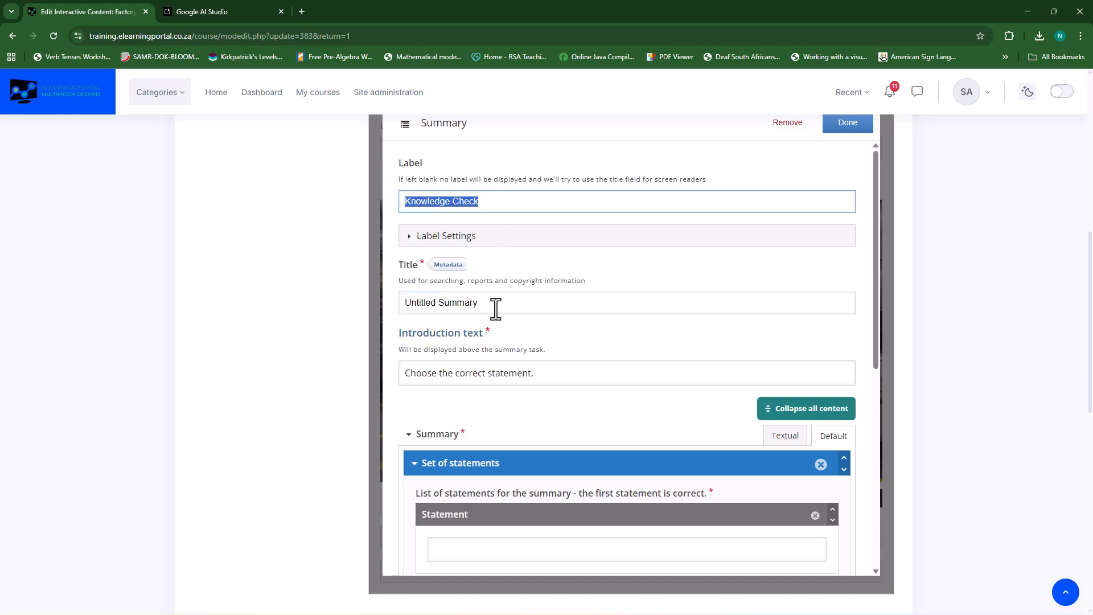
{"action": "left_click_drag", "start_coordinate": [493, 303], "coordinate": [391, 306]}
{"action": "key", "text": "ctrl+v"}
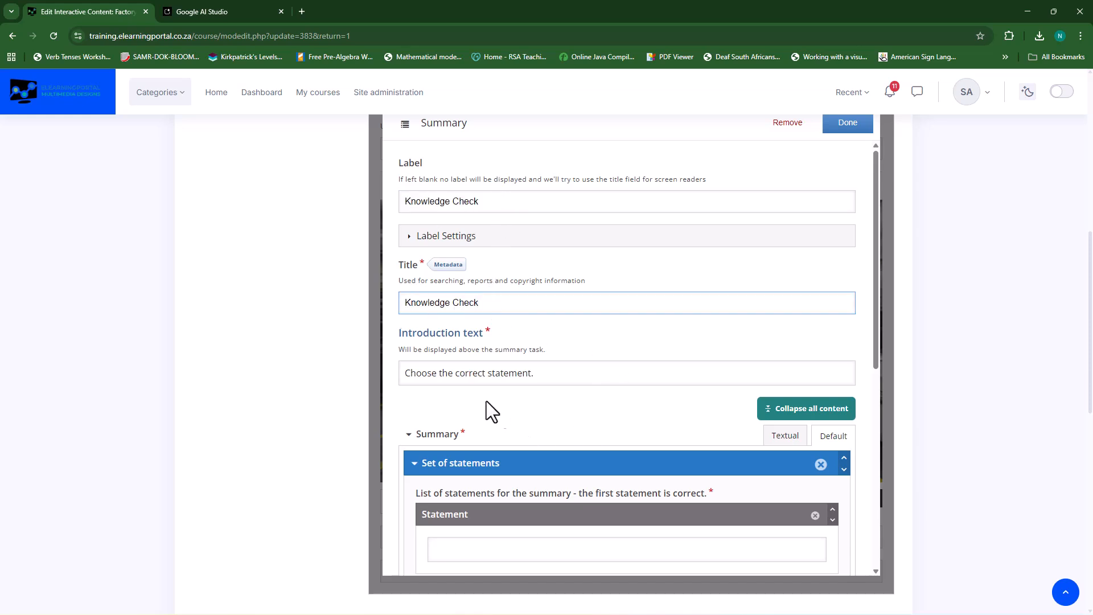
Make the summary's introduction text "Choose the correct statement." bold
{"action": "left_click", "coordinate": [556, 374]}
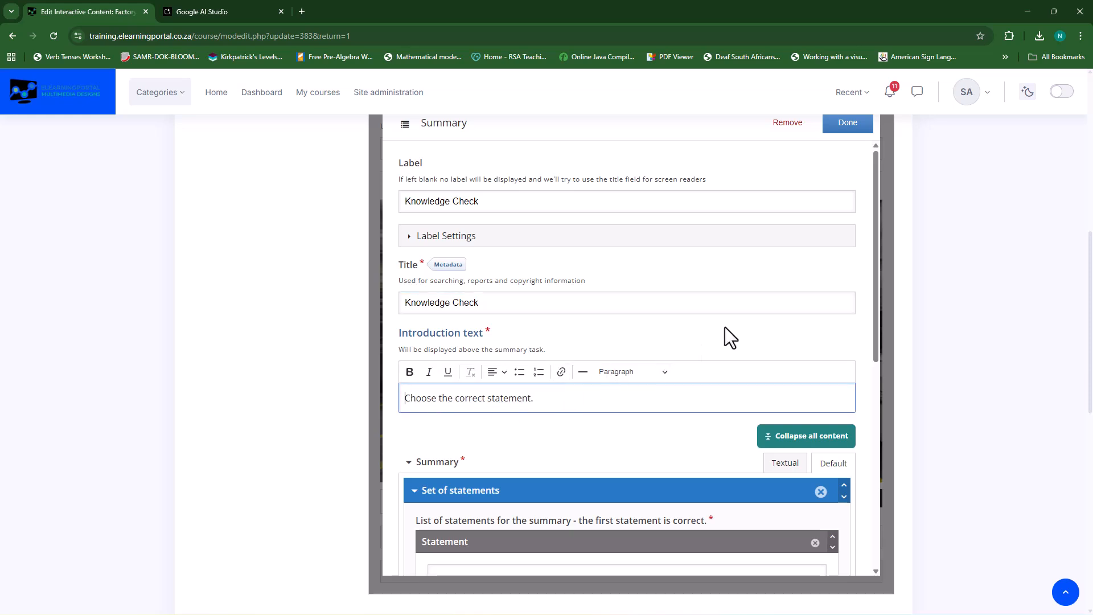
{"action": "scroll", "coordinate": [760, 300], "scroll_direction": "down", "scroll_amount": 2}
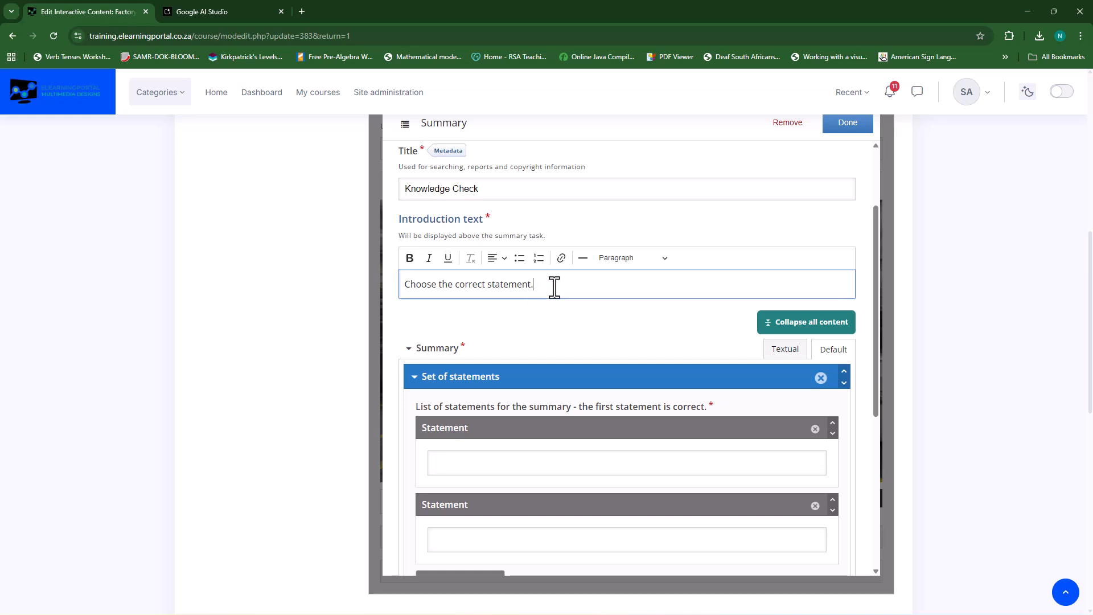
{"action": "left_click_drag", "start_coordinate": [405, 285], "coordinate": [616, 294]}
{"action": "left_click", "coordinate": [410, 259]}
{"action": "scroll", "coordinate": [637, 322], "scroll_direction": "down", "scroll_amount": 2}
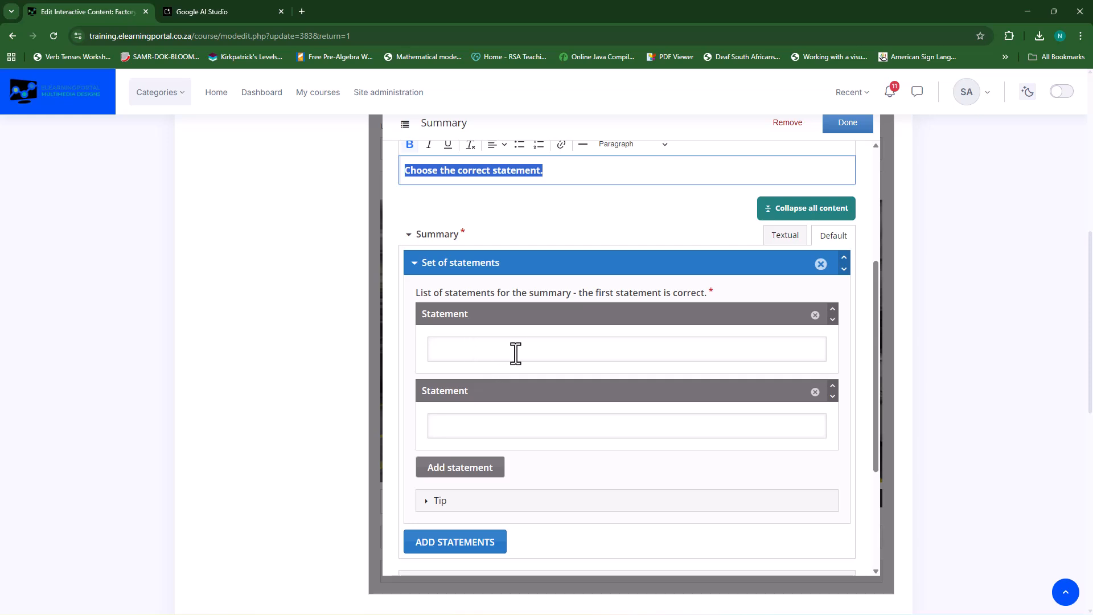
Add the line "What is the purpose of hazard identification?" below the existing introduction text
{"action": "left_click", "coordinate": [460, 350]}
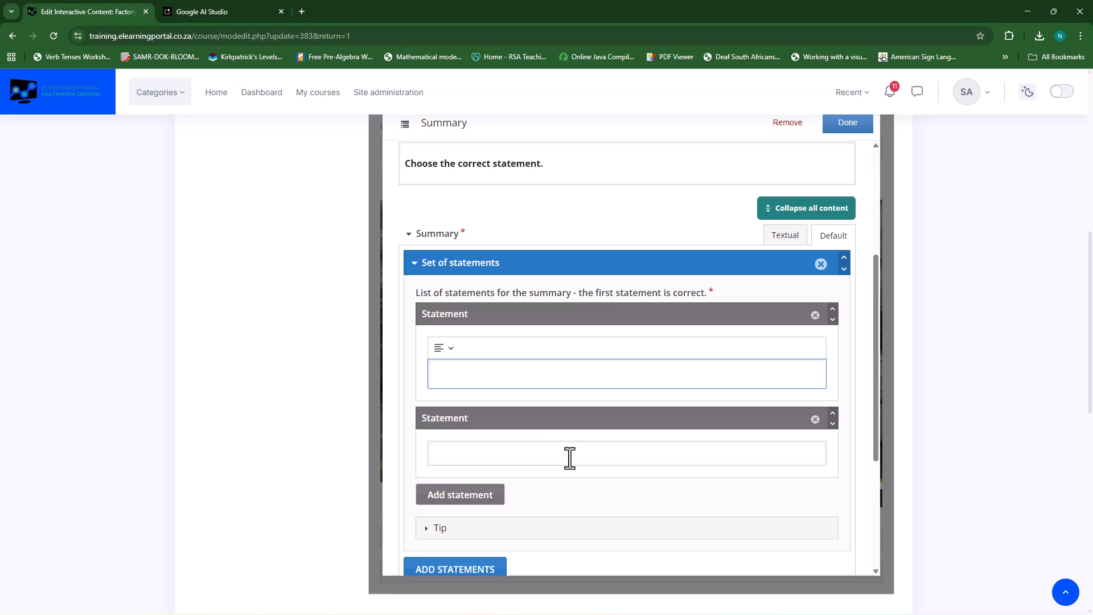
{"action": "scroll", "coordinate": [503, 288], "scroll_direction": "up", "scroll_amount": 2}
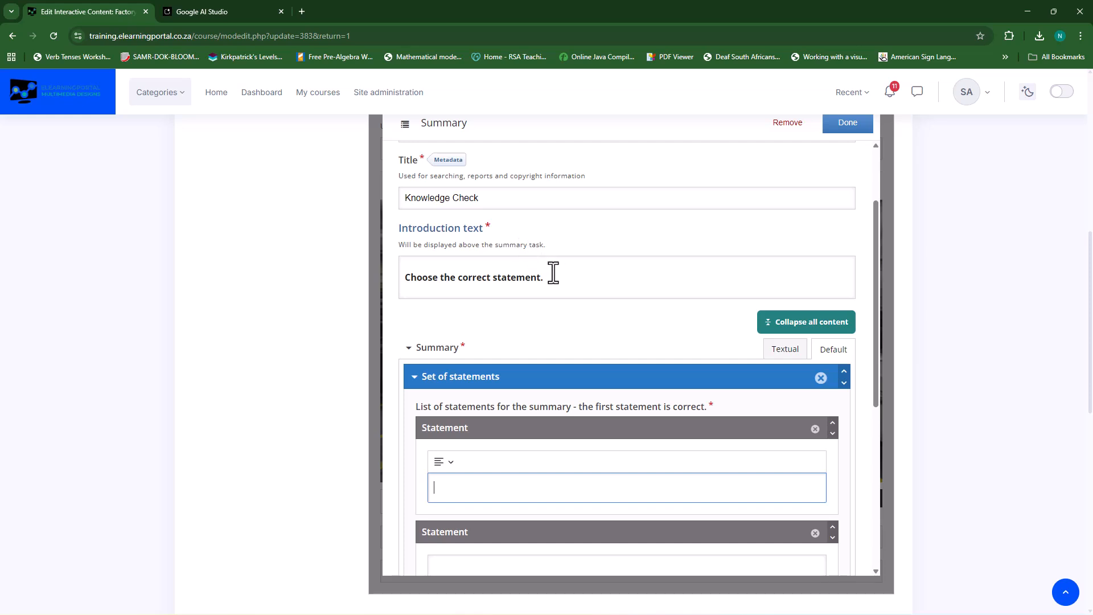
{"action": "left_click", "coordinate": [572, 278]}
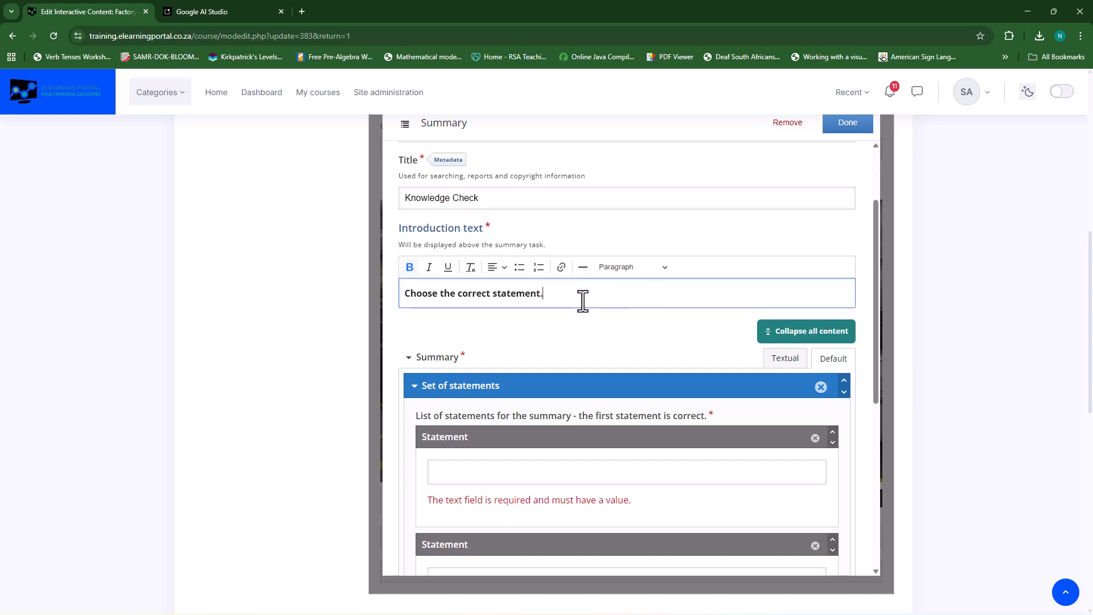
{"action": "key", "text": "Return"}
{"action": "type", "text": "What is the purpose of hazard identification?"}
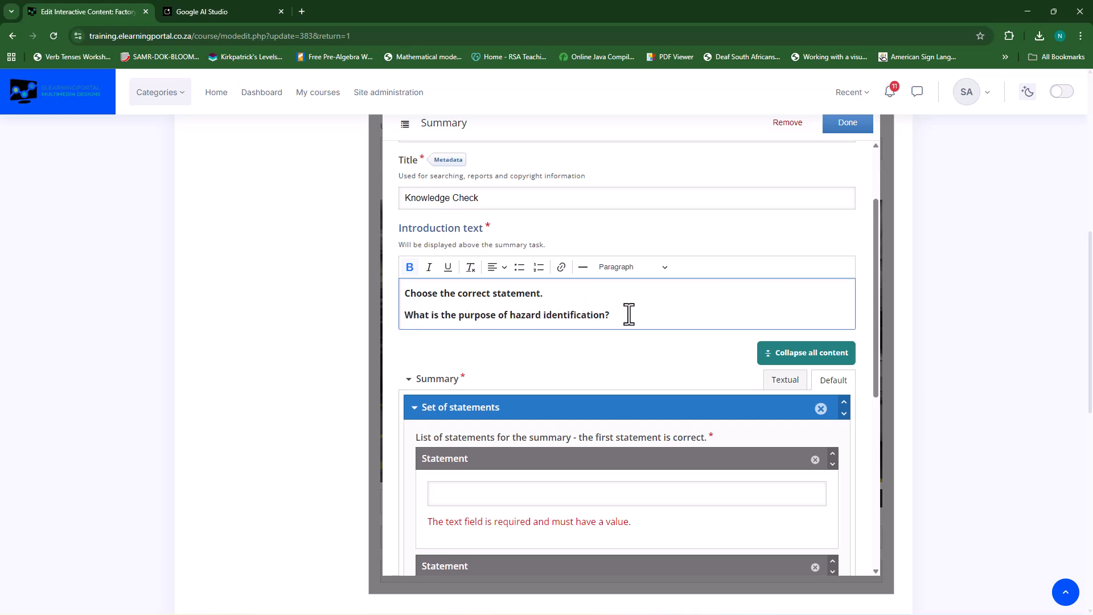
Enter "Identify potential harm" as the correct first statement and "Increase productivity" as the second statement
{"action": "left_click", "coordinate": [598, 494]}
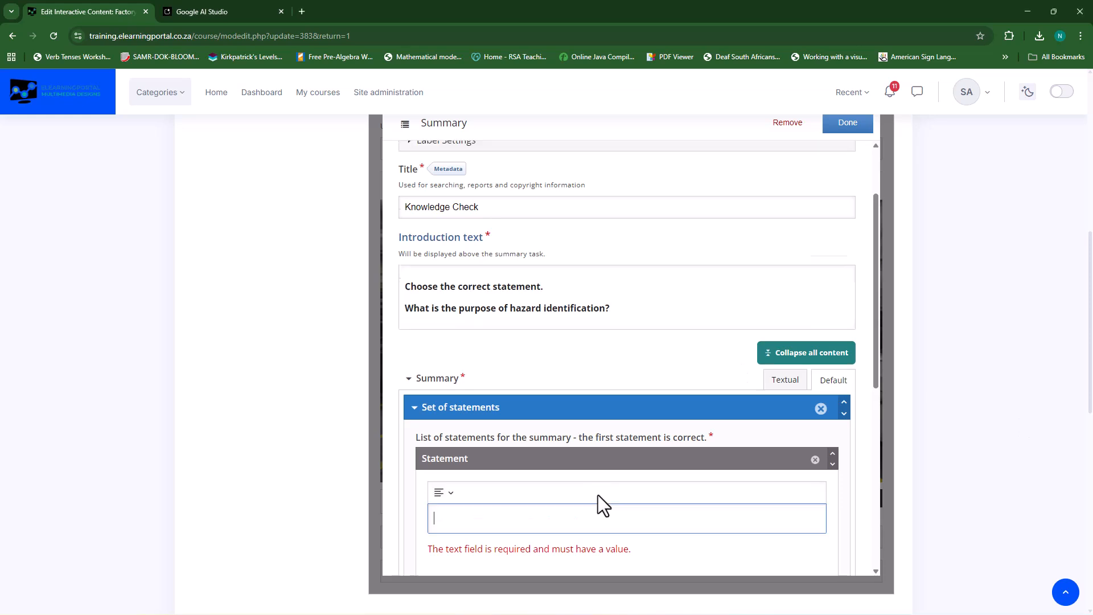
{"action": "type", "text": "Identify potential harm"}
{"action": "scroll", "coordinate": [618, 495], "scroll_direction": "down", "scroll_amount": 2}
{"action": "scroll", "coordinate": [609, 461], "scroll_direction": "down", "scroll_amount": 1}
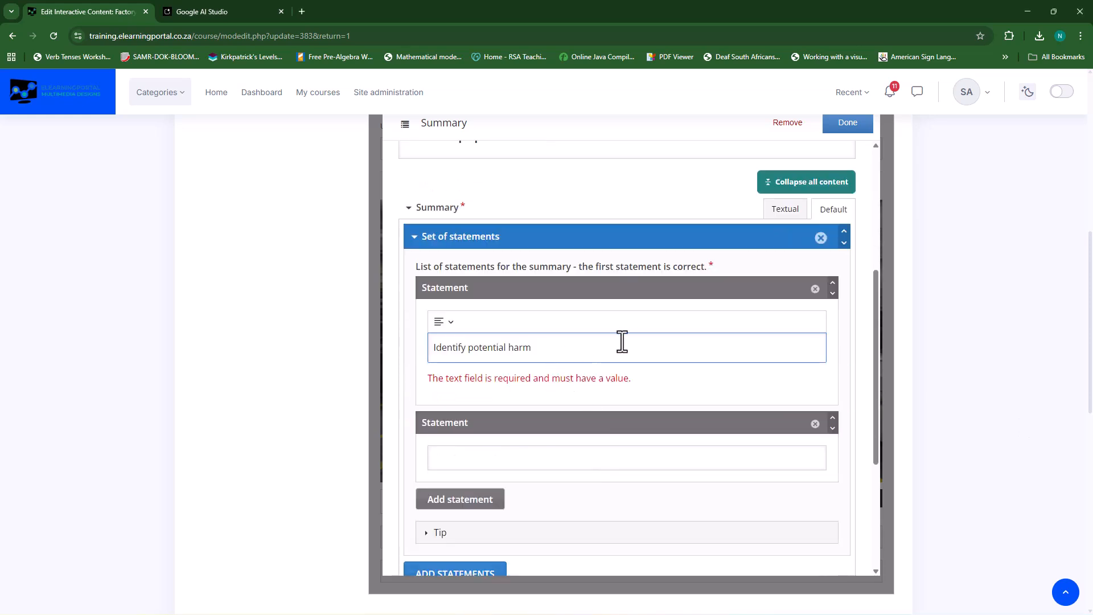
{"action": "left_click", "coordinate": [495, 455]}
{"action": "type", "text": "Increase productivity"}
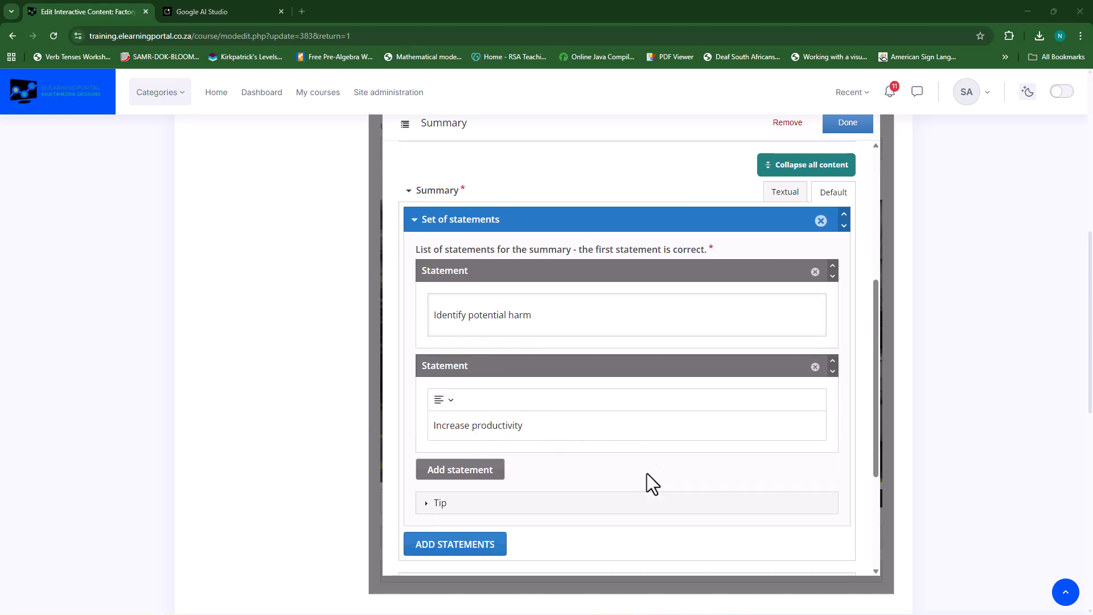
Add a third statement reading "Ignore safety" to the set
{"action": "left_click", "coordinate": [465, 470]}
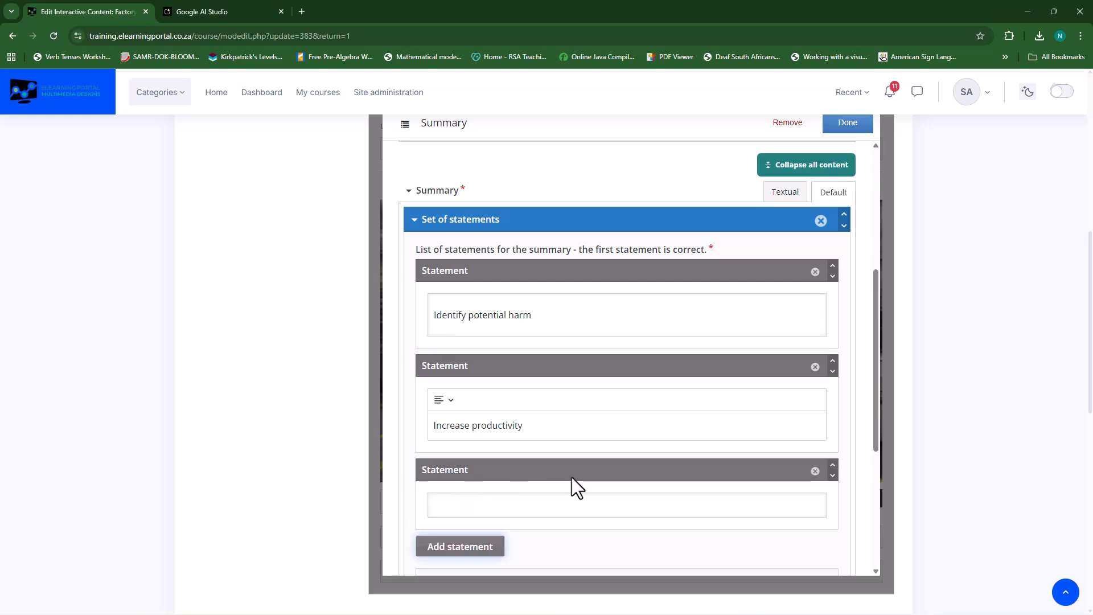
{"action": "scroll", "coordinate": [571, 476], "scroll_direction": "down", "scroll_amount": 3}
{"action": "left_click", "coordinate": [477, 336]}
{"action": "type", "text": "Ignore safety"}
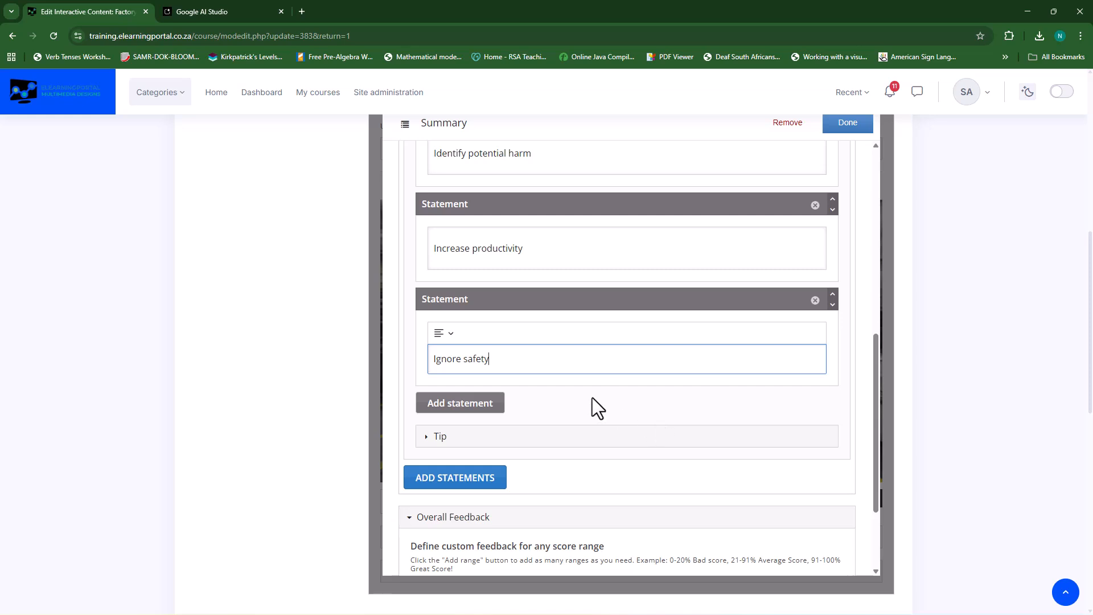
Review the summary's tip text, additional statement sets and overall feedback range options without filling them in
{"action": "left_click", "coordinate": [426, 437]}
{"action": "left_click", "coordinate": [516, 493]}
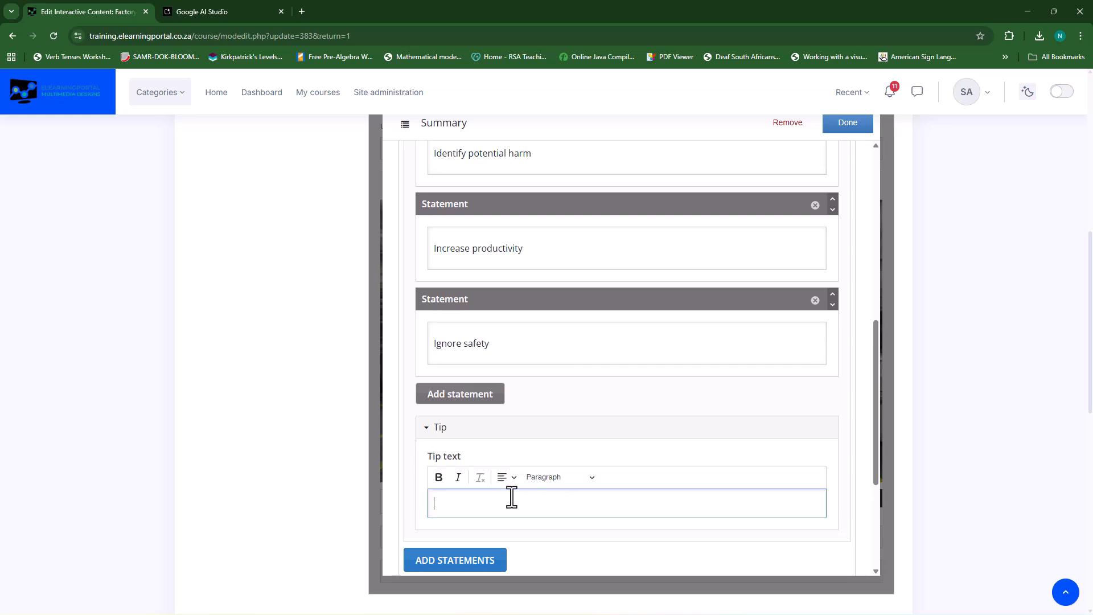
{"action": "scroll", "coordinate": [547, 506], "scroll_direction": "down", "scroll_amount": 2}
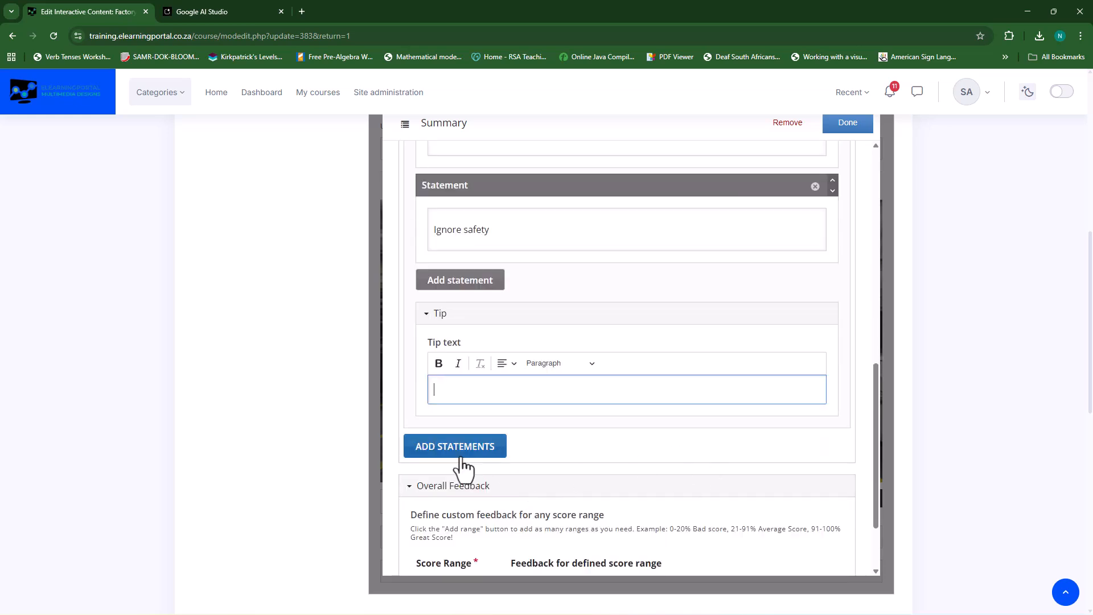
{"action": "scroll", "coordinate": [569, 453], "scroll_direction": "down", "scroll_amount": 2}
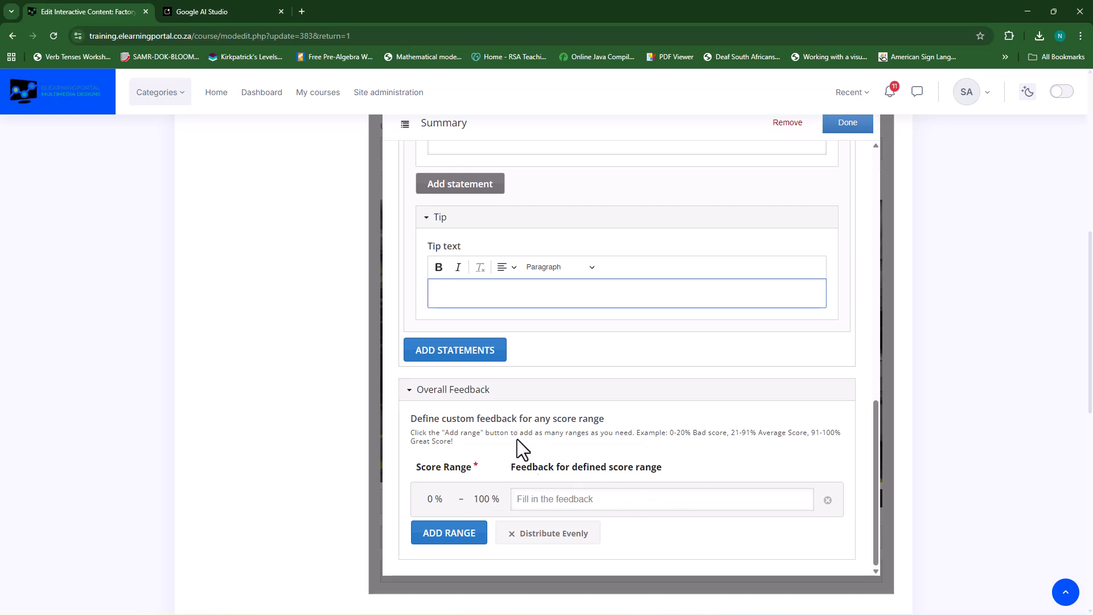
{"action": "left_click", "coordinate": [549, 501]}
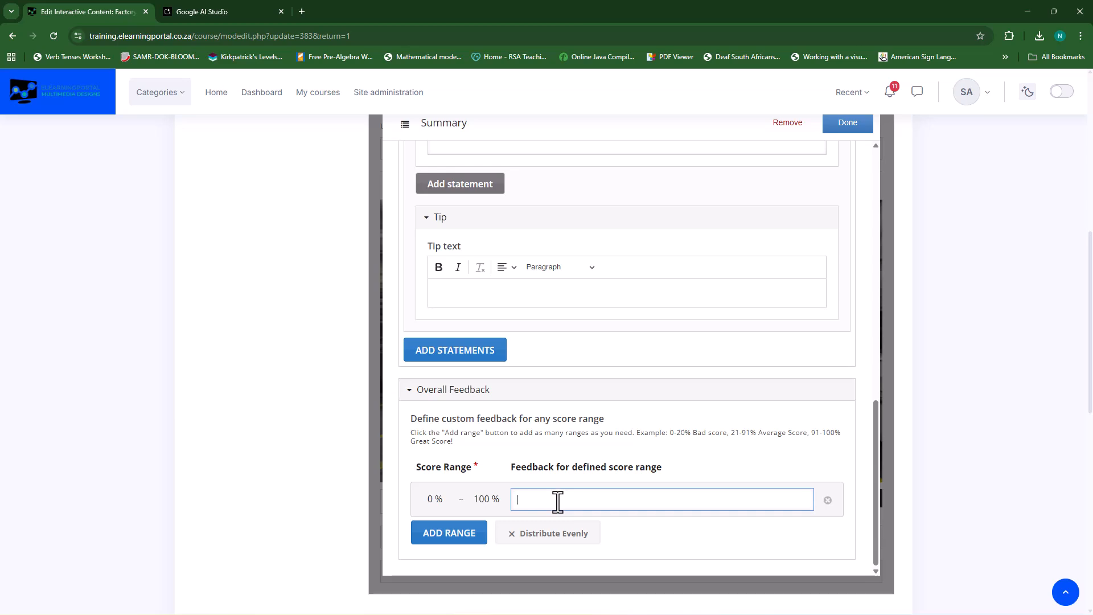
Finish the Knowledge Check summary hotspot, then save and display the activity
{"action": "scroll", "coordinate": [873, 326], "scroll_direction": "up", "scroll_amount": 15}
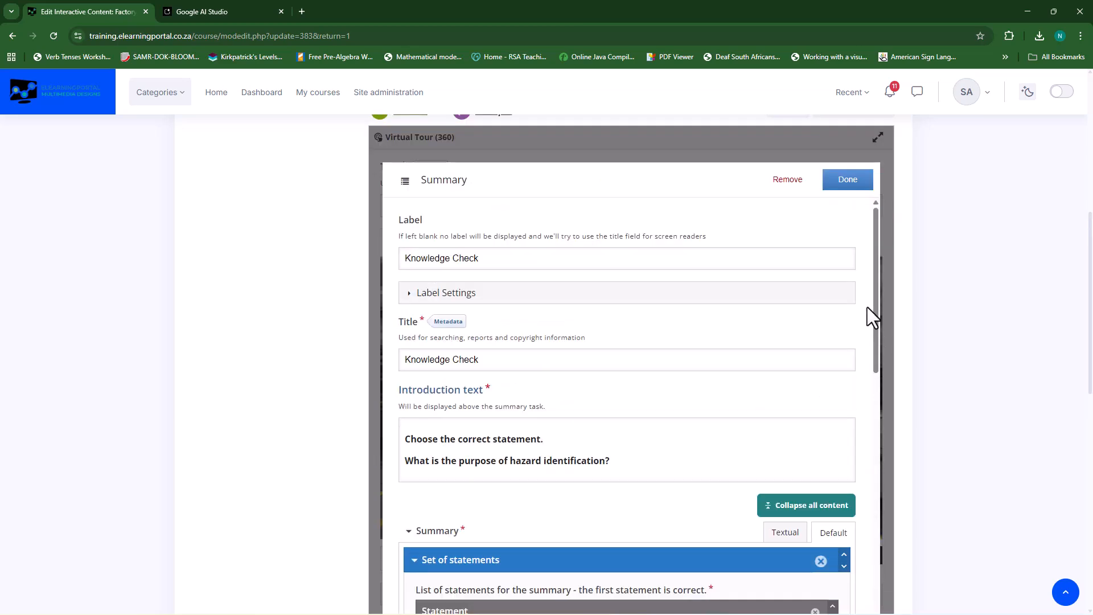
{"action": "left_click", "coordinate": [851, 192]}
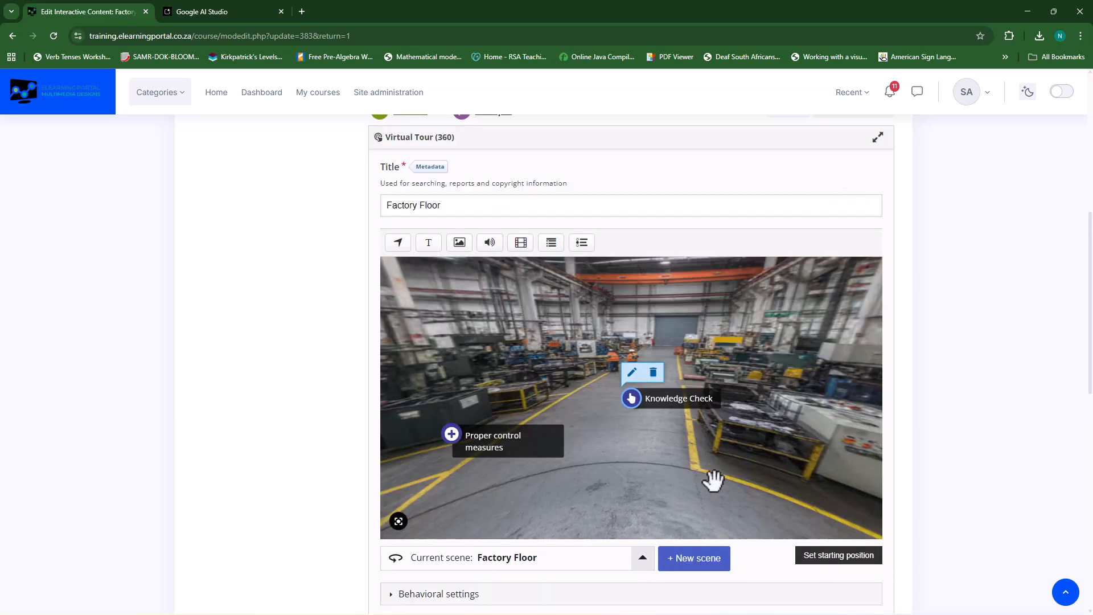
{"action": "scroll", "coordinate": [246, 442], "scroll_direction": "down", "scroll_amount": 10}
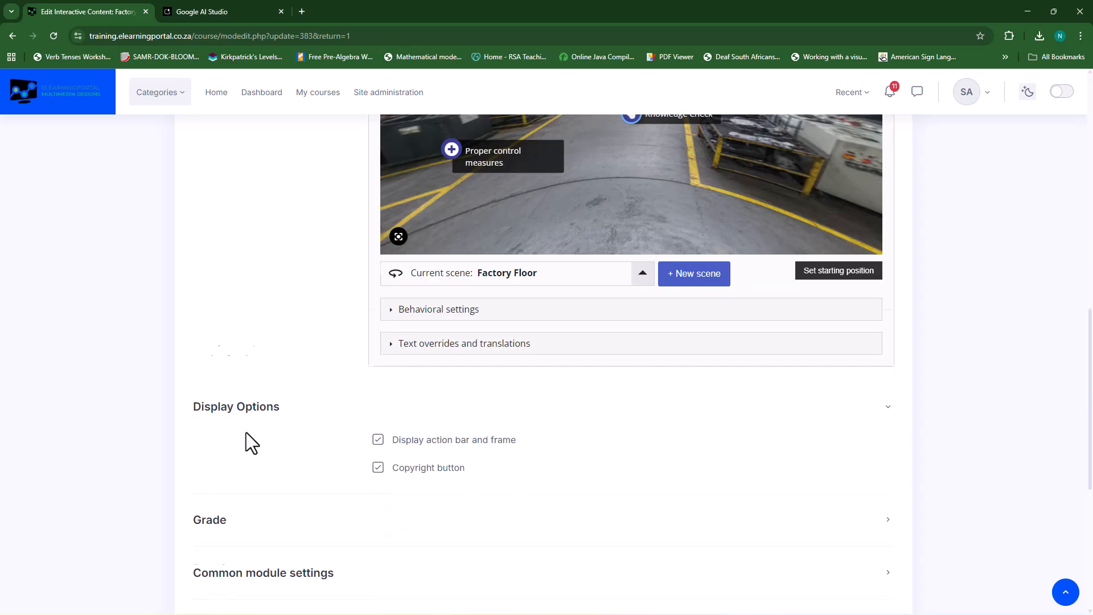
{"action": "left_click", "coordinate": [791, 586]}
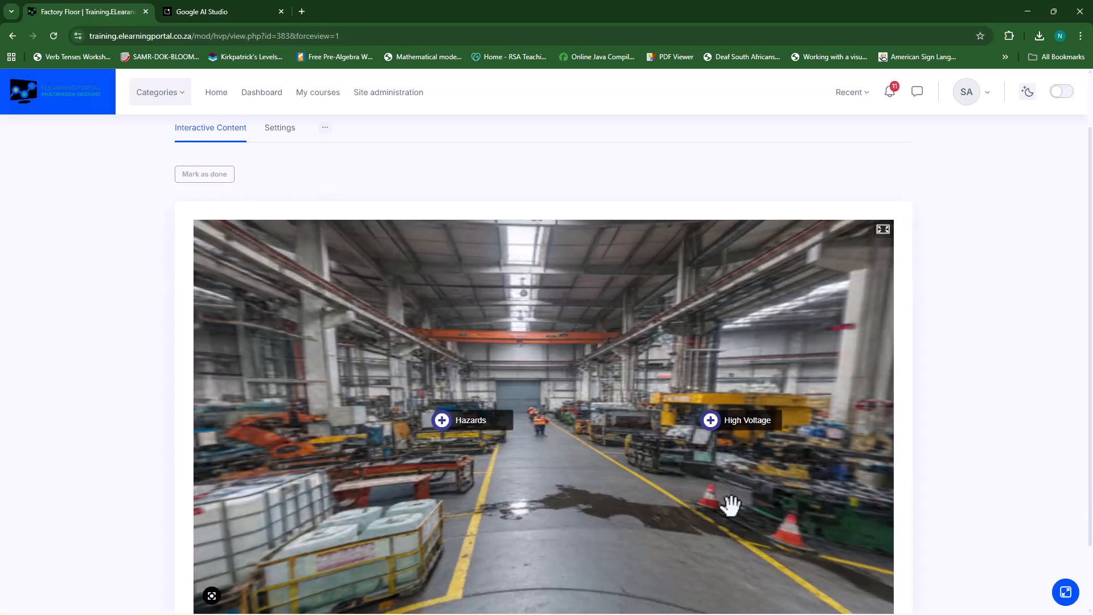
Look around the displayed tour to the Knowledge Check hotspot and open its question
{"action": "left_click_drag", "start_coordinate": [727, 505], "coordinate": [581, 443]}
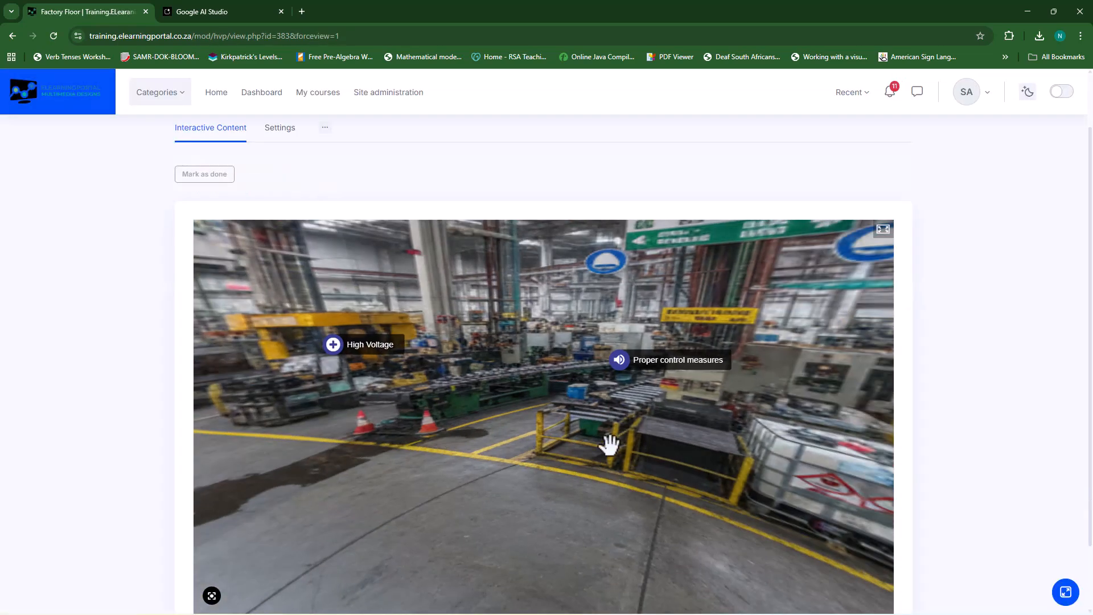
{"action": "left_click_drag", "start_coordinate": [692, 447], "coordinate": [472, 423]}
{"action": "left_click_drag", "start_coordinate": [651, 443], "coordinate": [453, 449]}
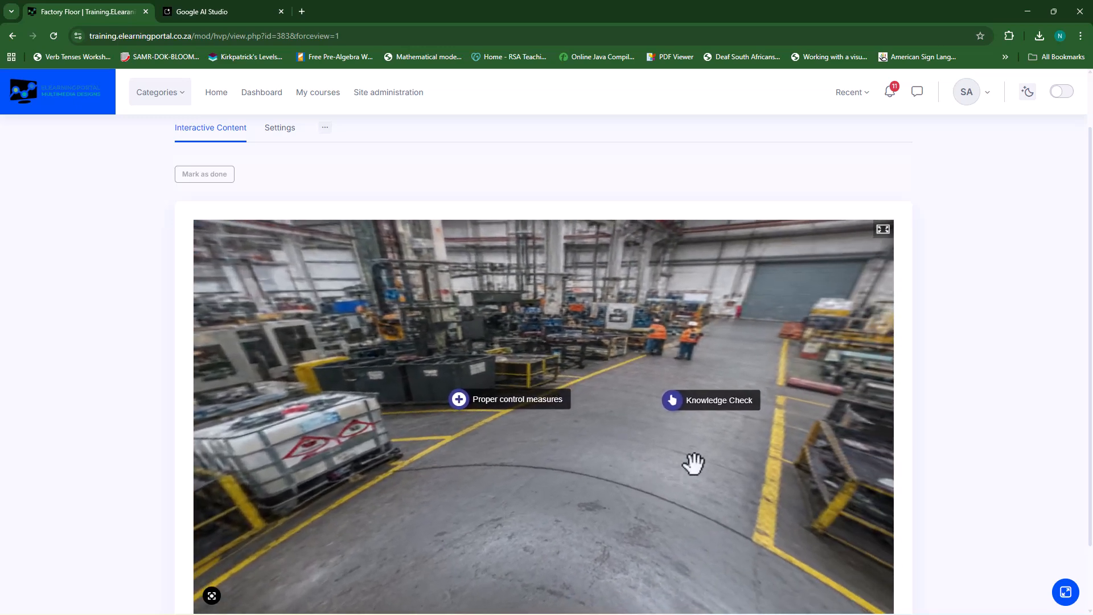
{"action": "left_click", "coordinate": [676, 405]}
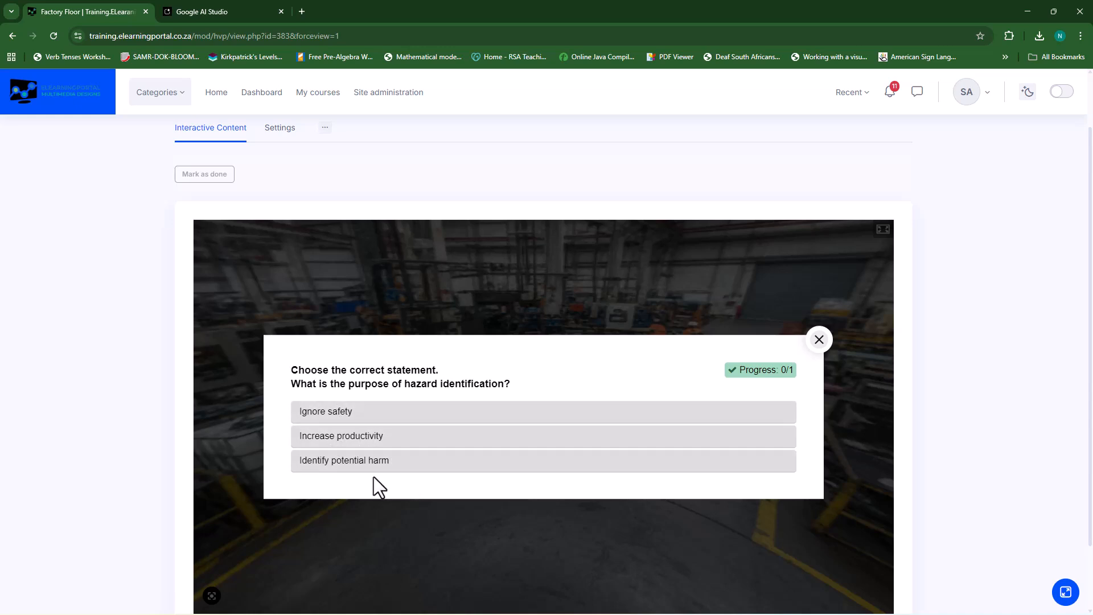
Answer the Knowledge Check question with "Identify potential harm" and close it
{"action": "left_click", "coordinate": [333, 463]}
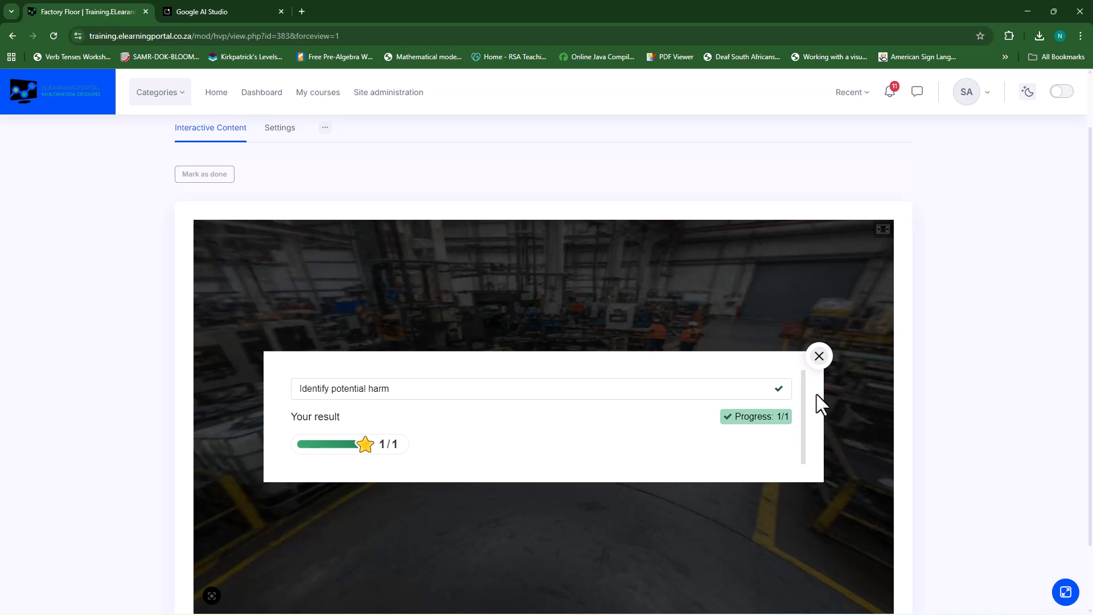
{"action": "left_click", "coordinate": [819, 358]}
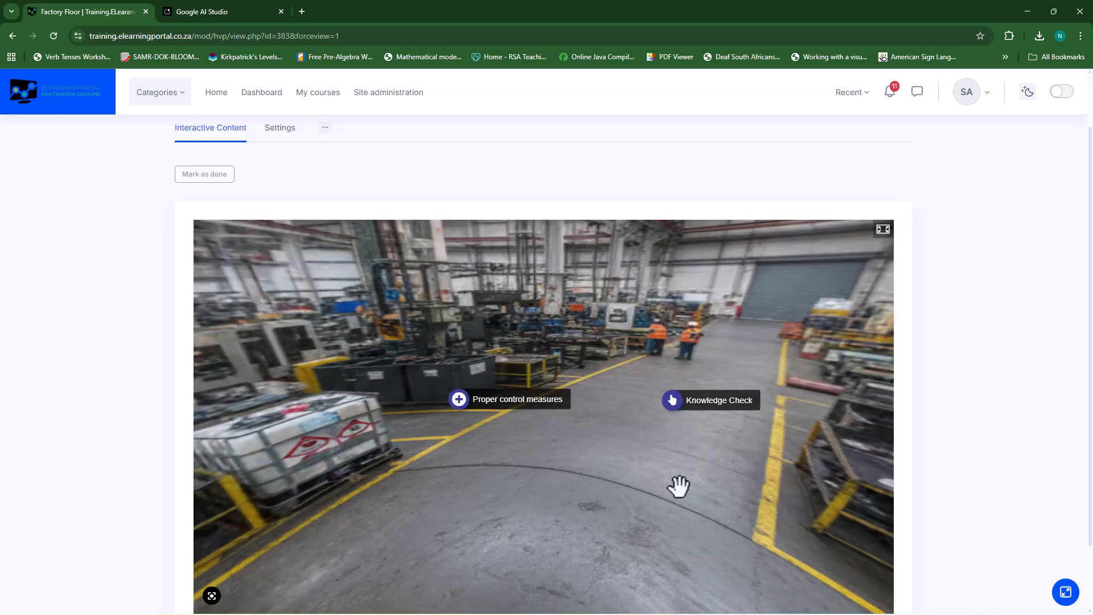
In the activity settings, add a Single Choice Set hotspot with both label and title "Knowledge Check 2"
{"action": "left_click", "coordinate": [278, 129]}
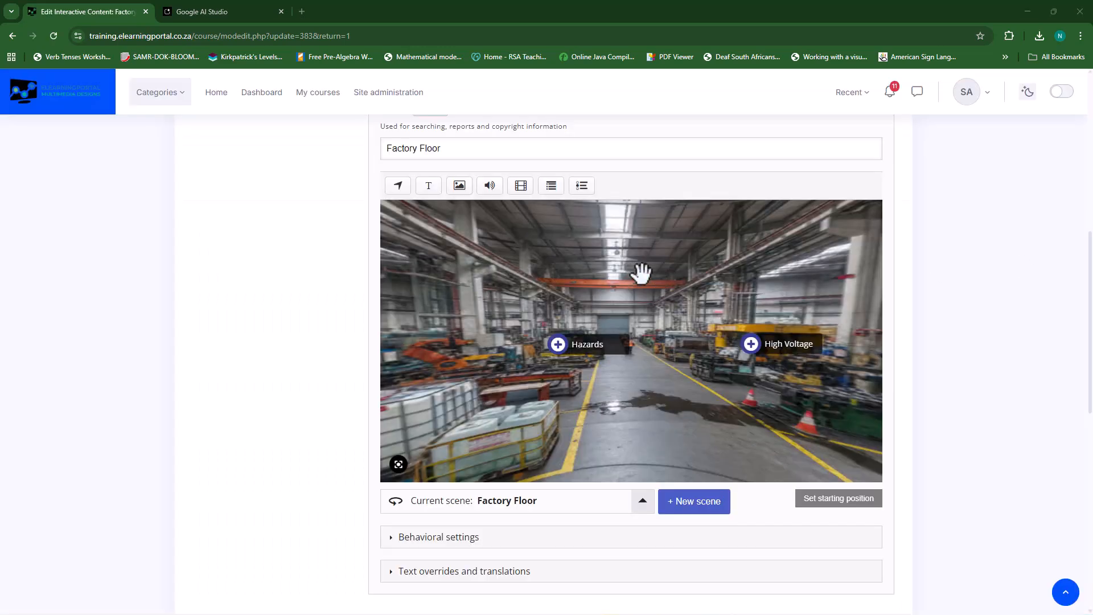
{"action": "left_click", "coordinate": [584, 187]}
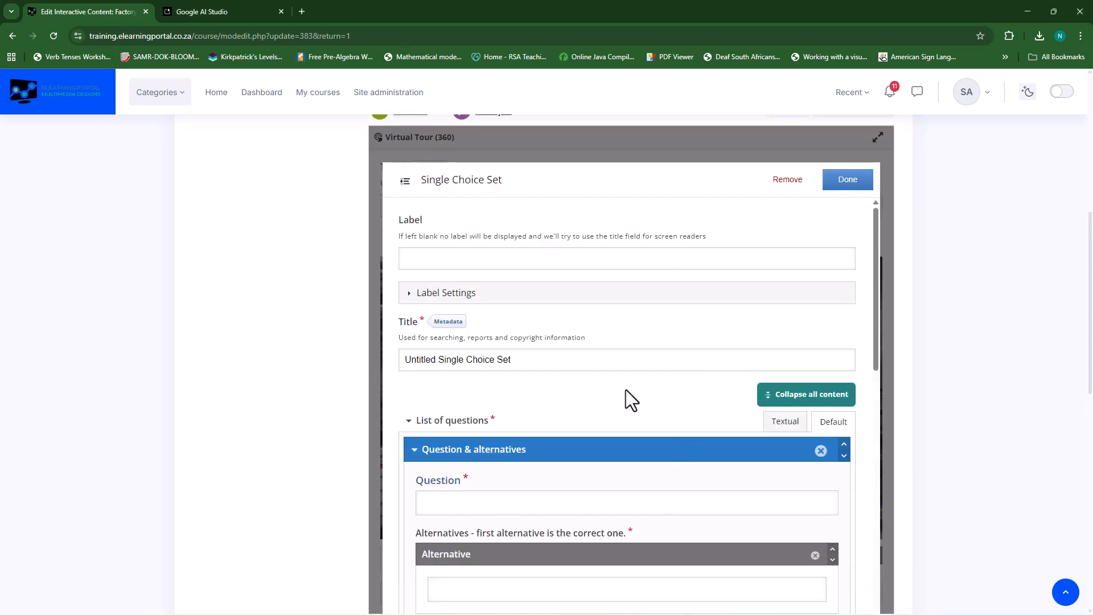
{"action": "left_click", "coordinate": [543, 260]}
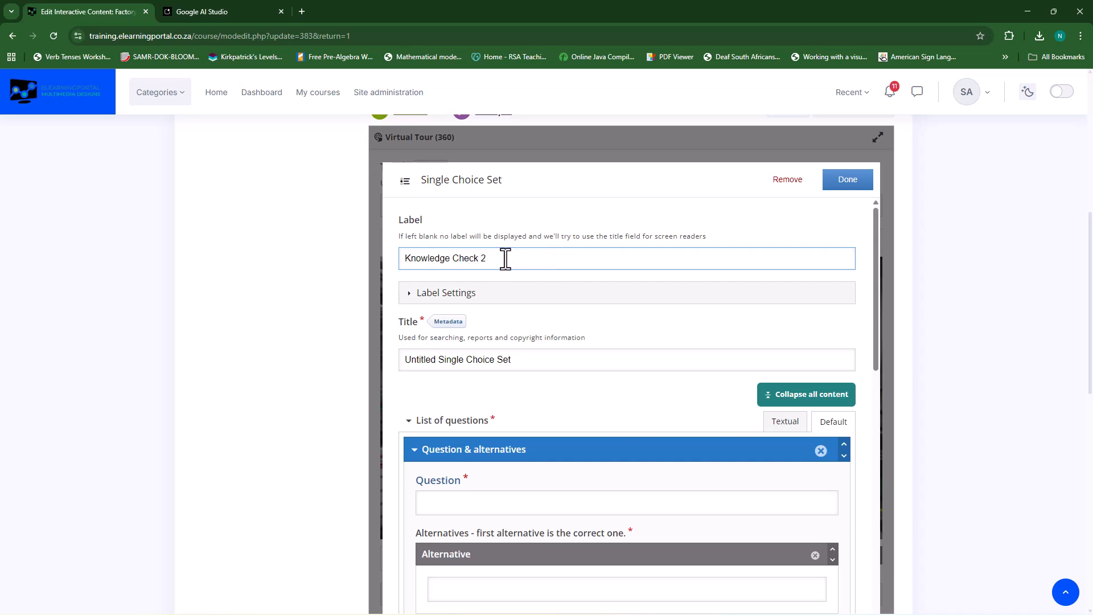
{"action": "left_click_drag", "start_coordinate": [505, 259], "coordinate": [394, 254]}
{"action": "key", "text": "ctrl+c"}
{"action": "left_click_drag", "start_coordinate": [521, 359], "coordinate": [403, 359]}
{"action": "key", "text": "ctrl+v"}
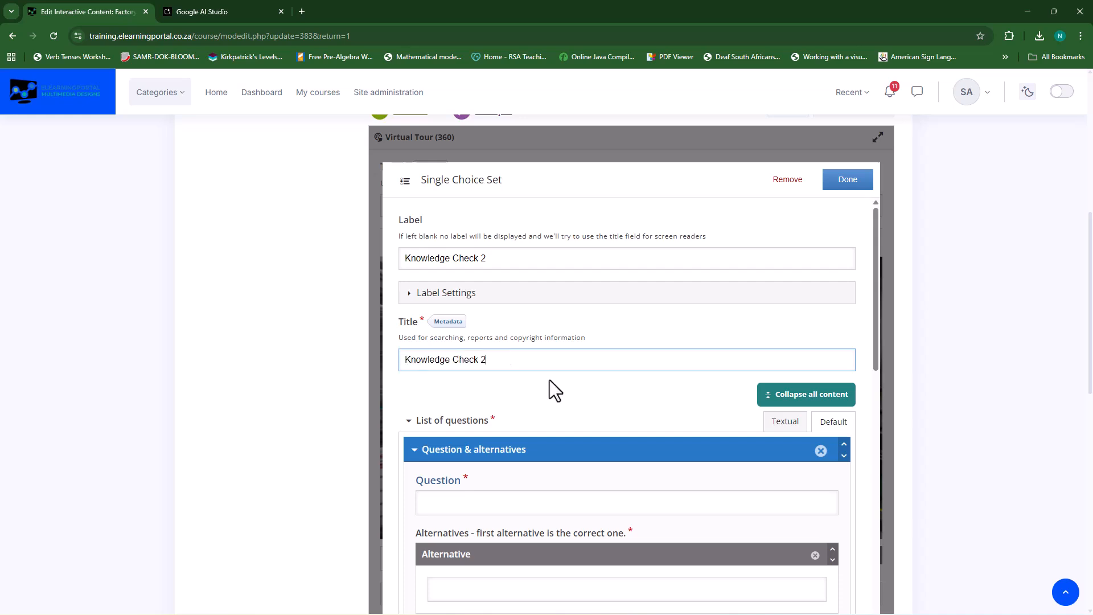
Enter "Which is the most effective control measure?" as the first question and make it bold
{"action": "scroll", "coordinate": [549, 390], "scroll_direction": "down", "scroll_amount": 2}
{"action": "left_click", "coordinate": [501, 391]}
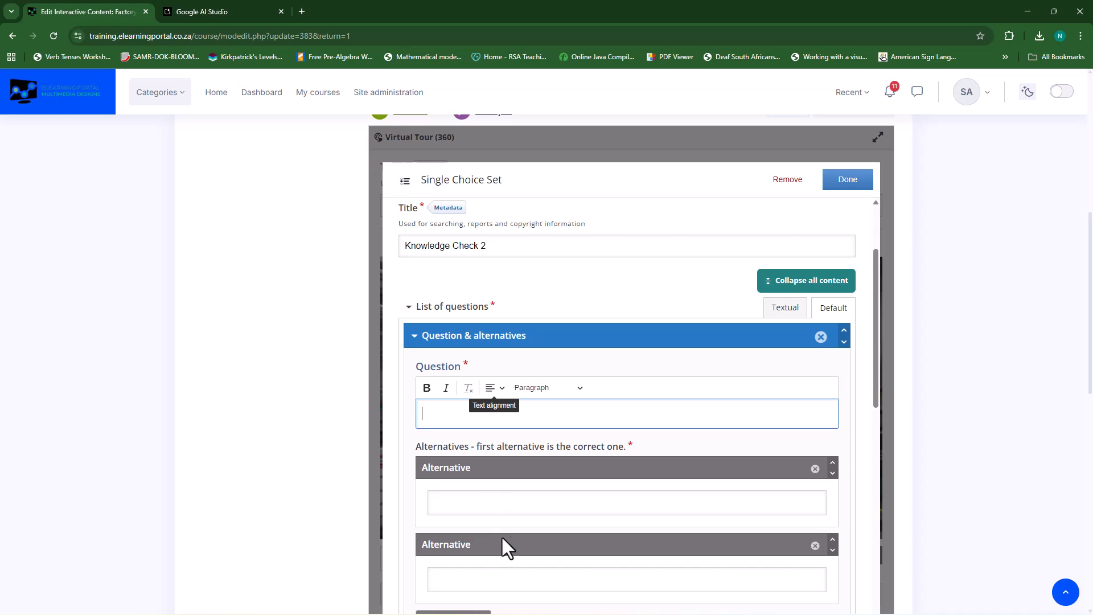
{"action": "type", "text": "Which is the most effective control measure?"}
{"action": "double_click", "coordinate": [428, 414]}
{"action": "triple_click", "coordinate": [506, 420]}
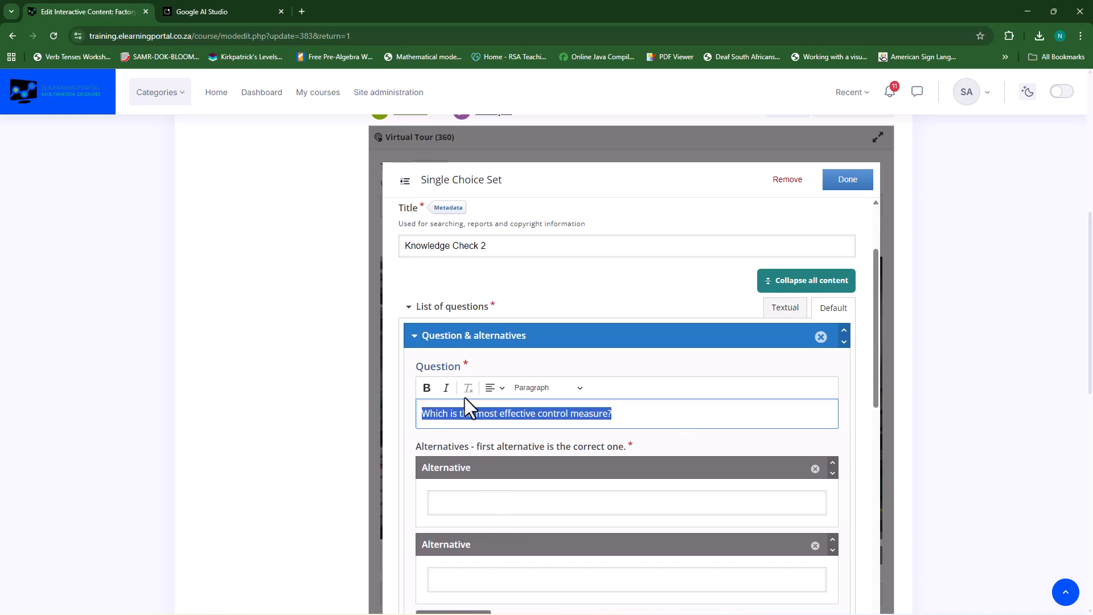
{"action": "left_click", "coordinate": [427, 388]}
Fill in the question's first two alternatives with "Personal Protective Equipment" and "Administrative Controls"
{"action": "scroll", "coordinate": [476, 388], "scroll_direction": "down", "scroll_amount": 2}
{"action": "left_click", "coordinate": [476, 391]}
{"action": "type", "text": "Personal Protective Equipment"}
{"action": "left_click", "coordinate": [515, 494]}
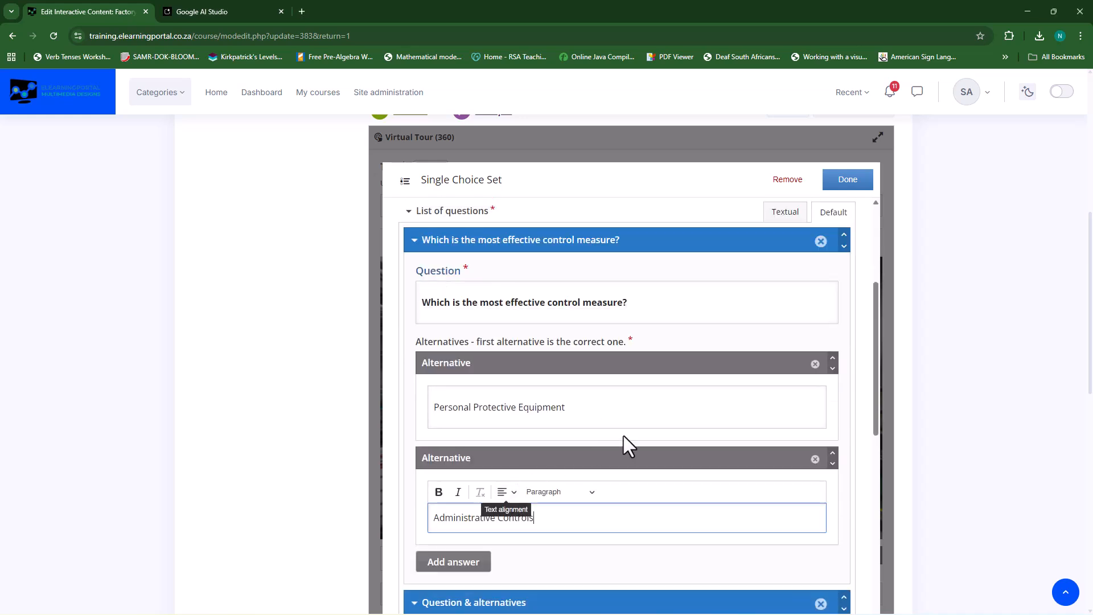
Add two more alternatives to the question, reading "Elimination" and "Substitution"
{"action": "scroll", "coordinate": [516, 445], "scroll_direction": "down", "scroll_amount": 2}
{"action": "left_click", "coordinate": [473, 450]}
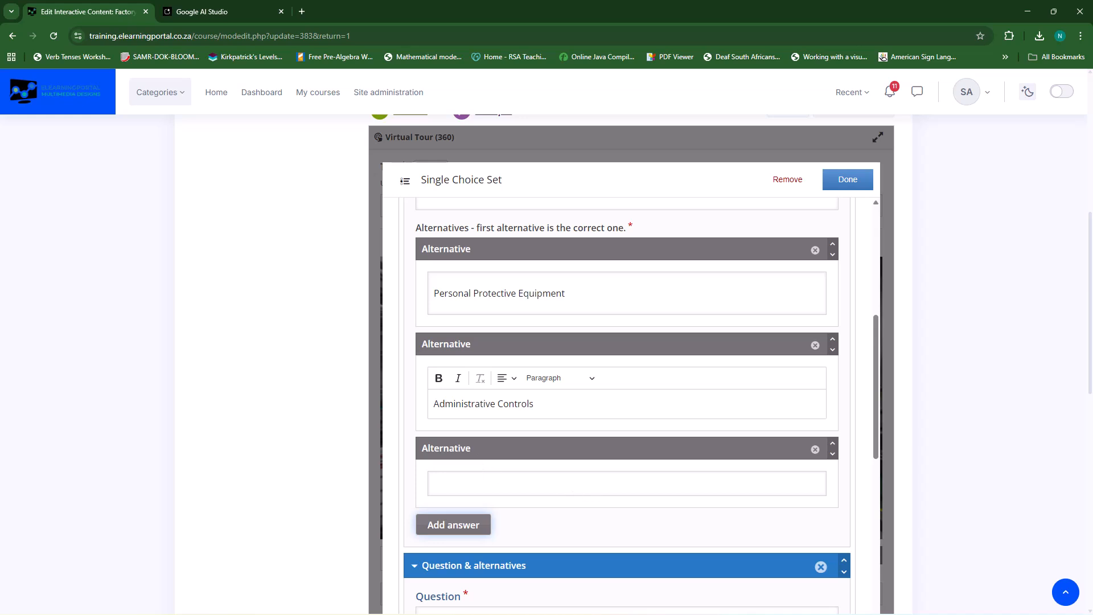
{"action": "left_click", "coordinate": [513, 487]}
{"action": "type", "text": "Elimination"}
{"action": "scroll", "coordinate": [557, 486], "scroll_direction": "down", "scroll_amount": 3}
{"action": "left_click", "coordinate": [465, 375]}
{"action": "left_click", "coordinate": [480, 408]}
{"action": "type", "text": "Substitution"}
Move the Elimination alternative up to first place so that it counts as the correct answer
{"action": "scroll", "coordinate": [611, 478], "scroll_direction": "up", "scroll_amount": 6}
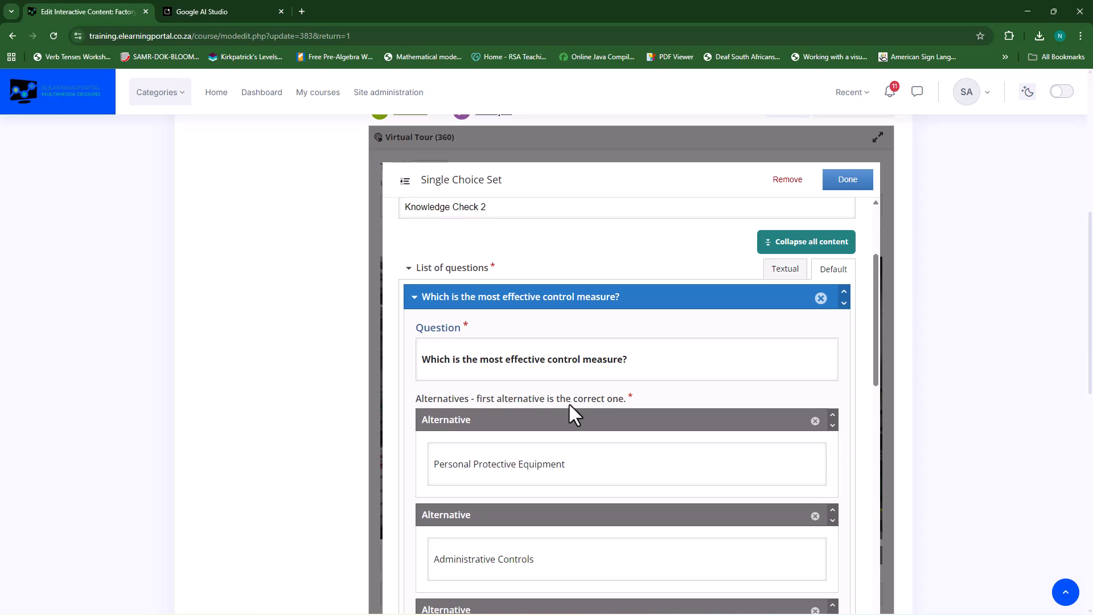
{"action": "scroll", "coordinate": [660, 432], "scroll_direction": "down", "scroll_amount": 5}
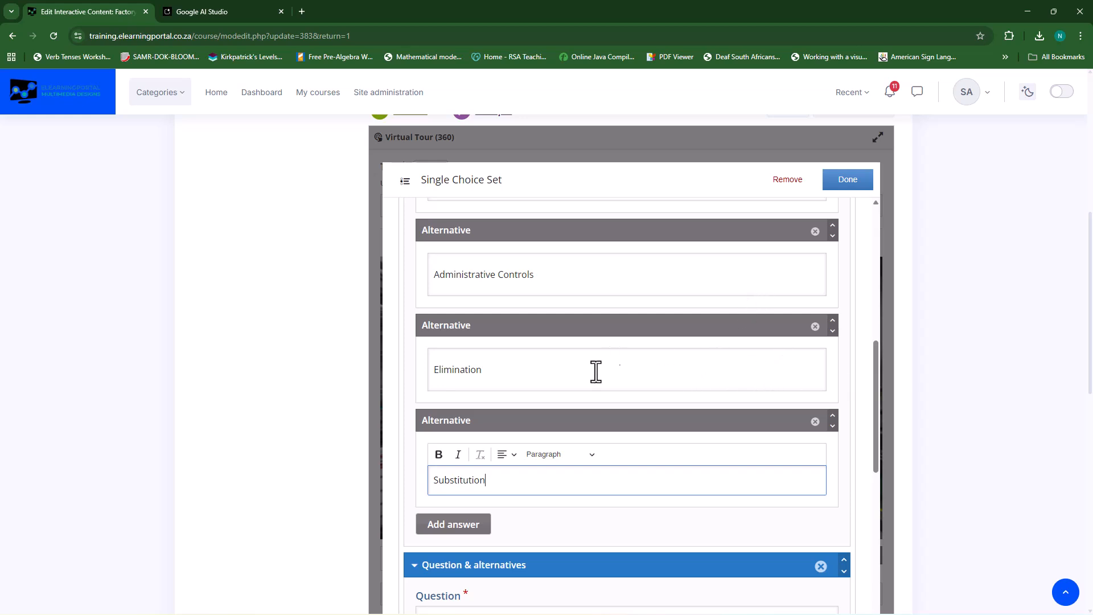
{"action": "left_click", "coordinate": [832, 323]}
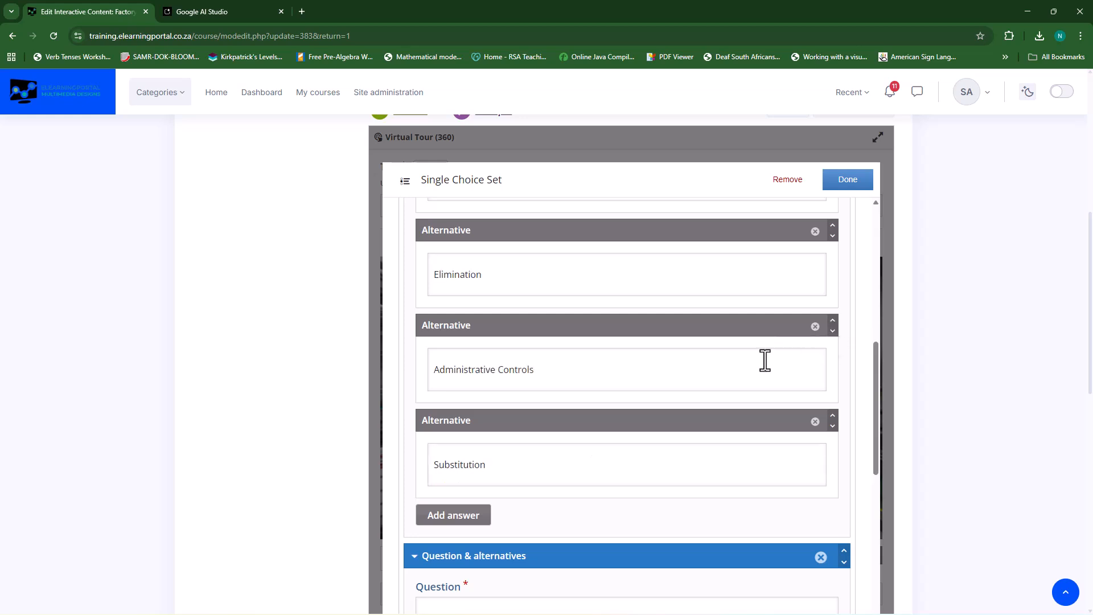
{"action": "scroll", "coordinate": [791, 347], "scroll_direction": "up", "scroll_amount": 1}
{"action": "left_click", "coordinate": [832, 340]}
{"action": "scroll", "coordinate": [654, 424], "scroll_direction": "up", "scroll_amount": 2}
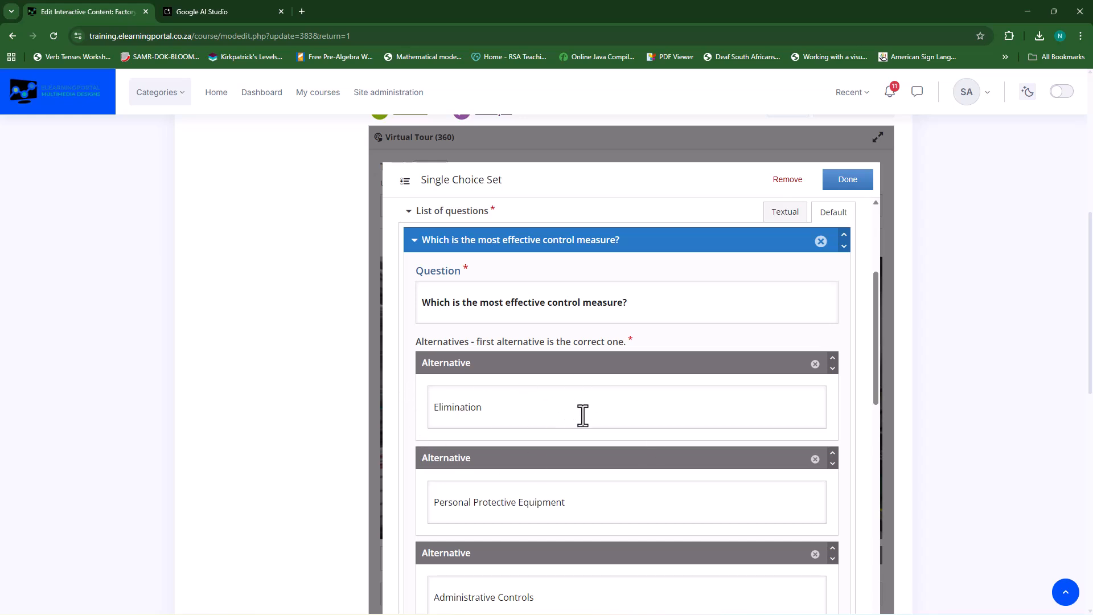
Delete the empty second question from the single choice set
{"action": "scroll", "coordinate": [582, 415], "scroll_direction": "down", "scroll_amount": 5}
{"action": "scroll", "coordinate": [583, 415], "scroll_direction": "down", "scroll_amount": 3}
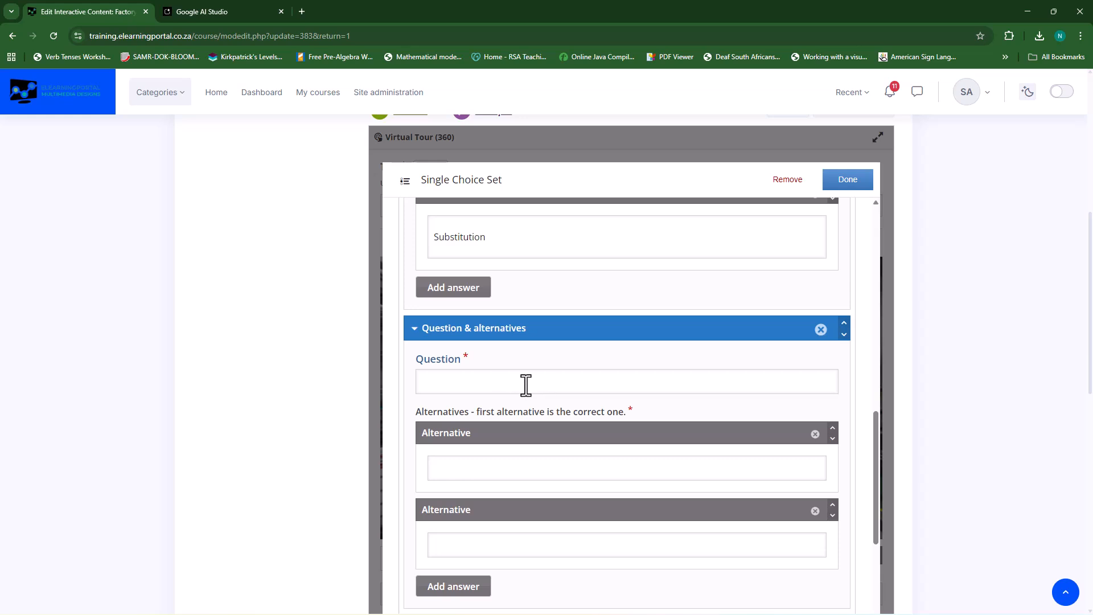
{"action": "left_click", "coordinate": [820, 329]}
{"action": "left_click", "coordinate": [699, 407]}
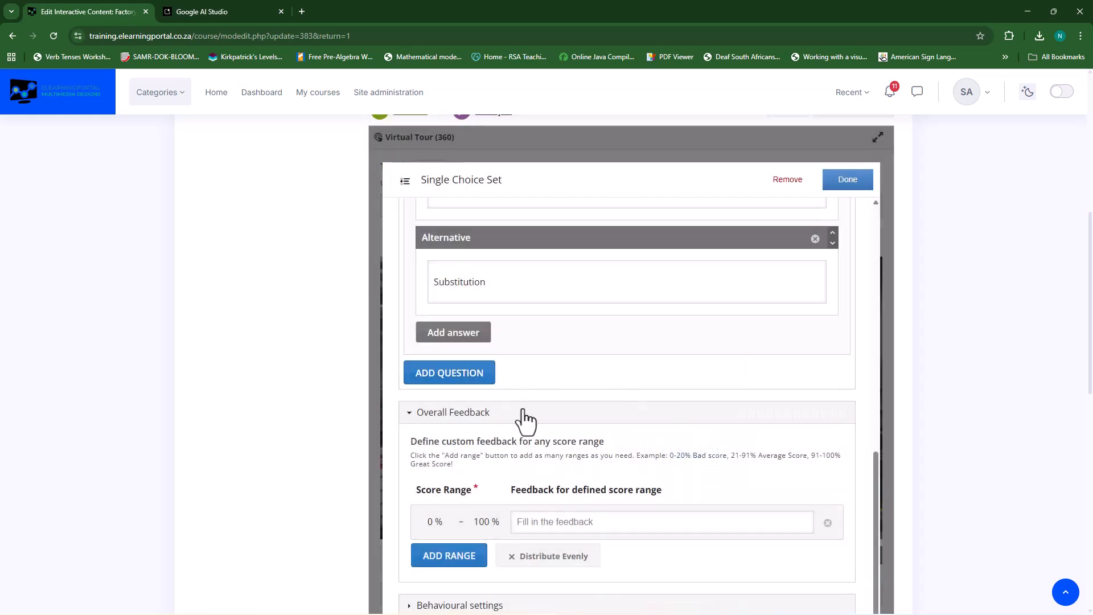
Review the single choice set's question, overall feedback range and behavioural settings without changing them
{"action": "scroll", "coordinate": [660, 449], "scroll_direction": "up", "scroll_amount": 9}
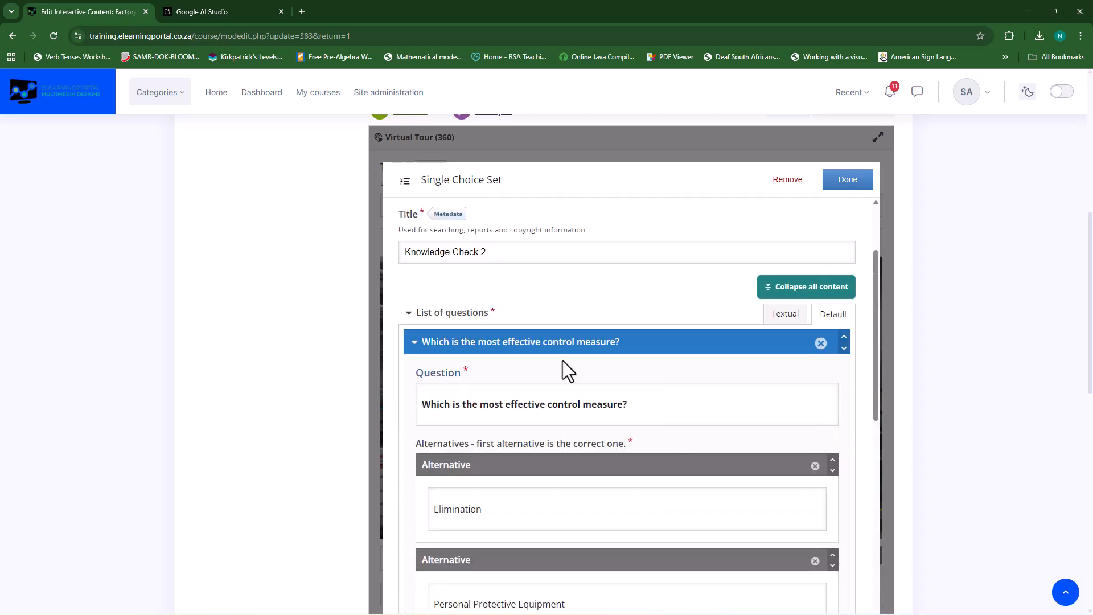
{"action": "scroll", "coordinate": [603, 469], "scroll_direction": "down", "scroll_amount": 9}
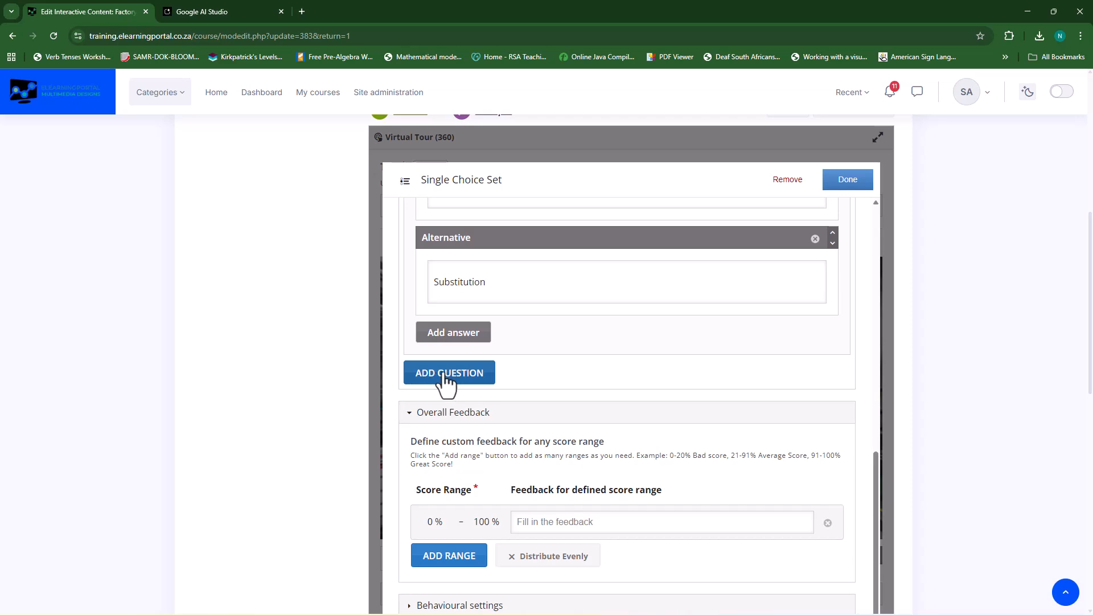
{"action": "scroll", "coordinate": [592, 420], "scroll_direction": "down", "scroll_amount": 3}
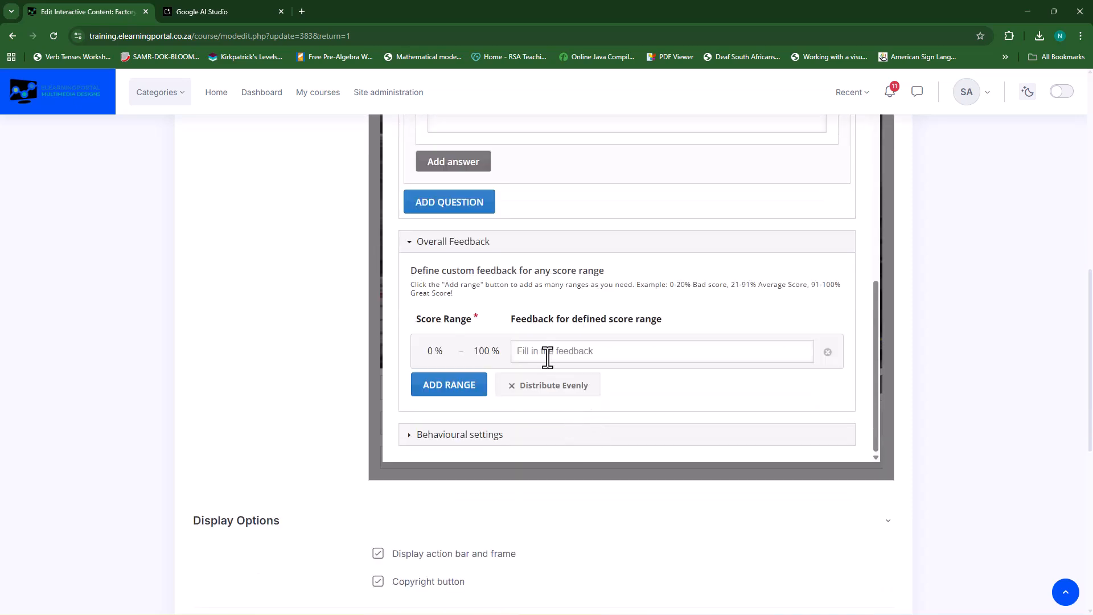
{"action": "left_click", "coordinate": [407, 436]}
{"action": "scroll", "coordinate": [558, 413], "scroll_direction": "down", "scroll_amount": 4}
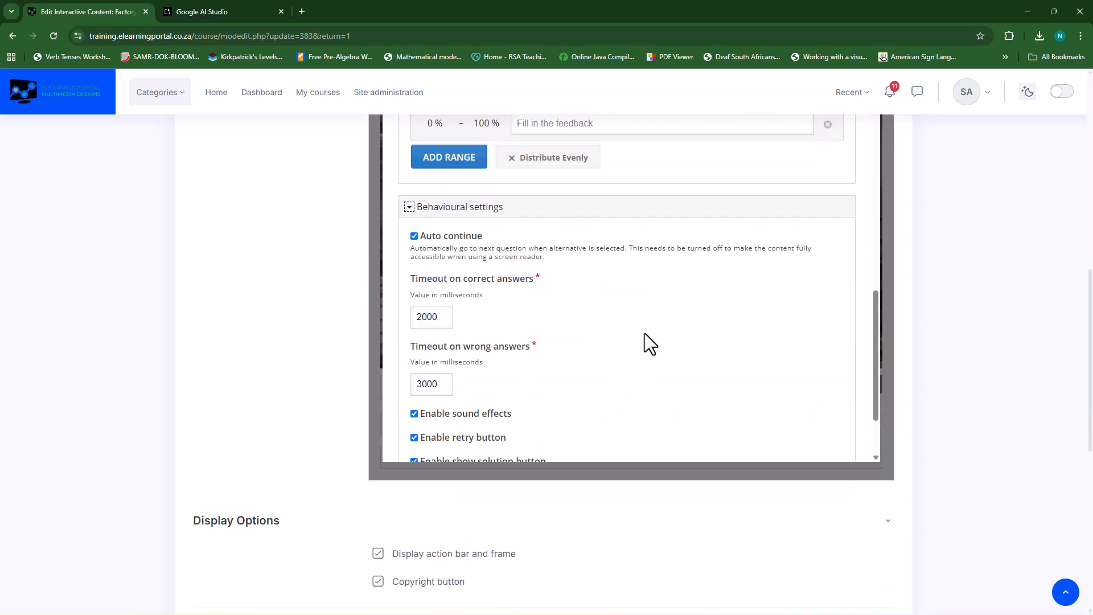
{"action": "scroll", "coordinate": [609, 324], "scroll_direction": "down", "scroll_amount": 2}
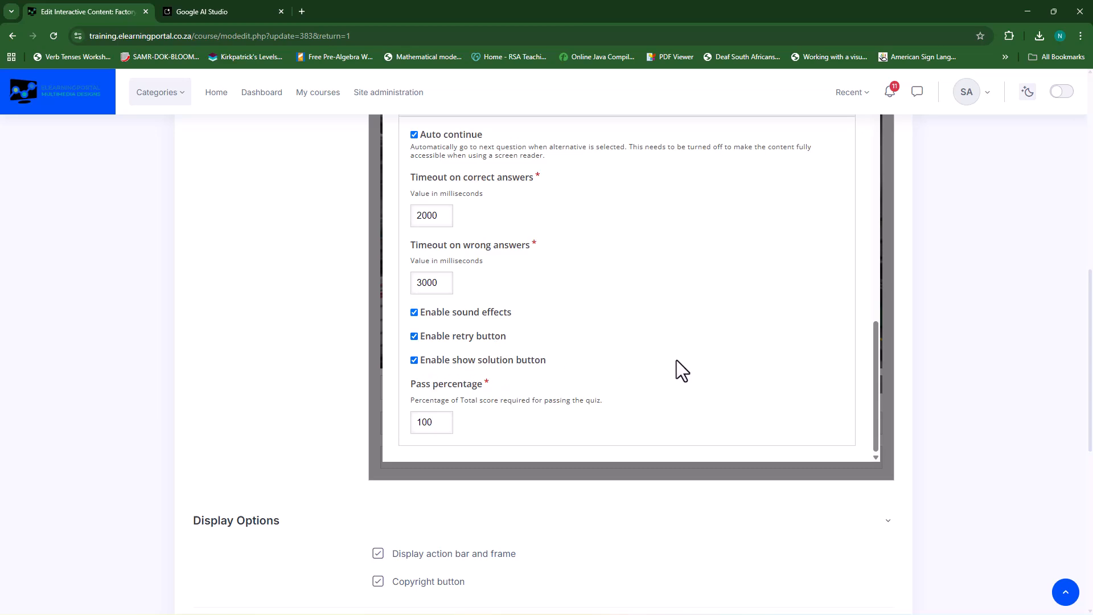
{"action": "scroll", "coordinate": [682, 371], "scroll_direction": "up", "scroll_amount": 10}
{"action": "scroll", "coordinate": [794, 324], "scroll_direction": "up", "scroll_amount": 5}
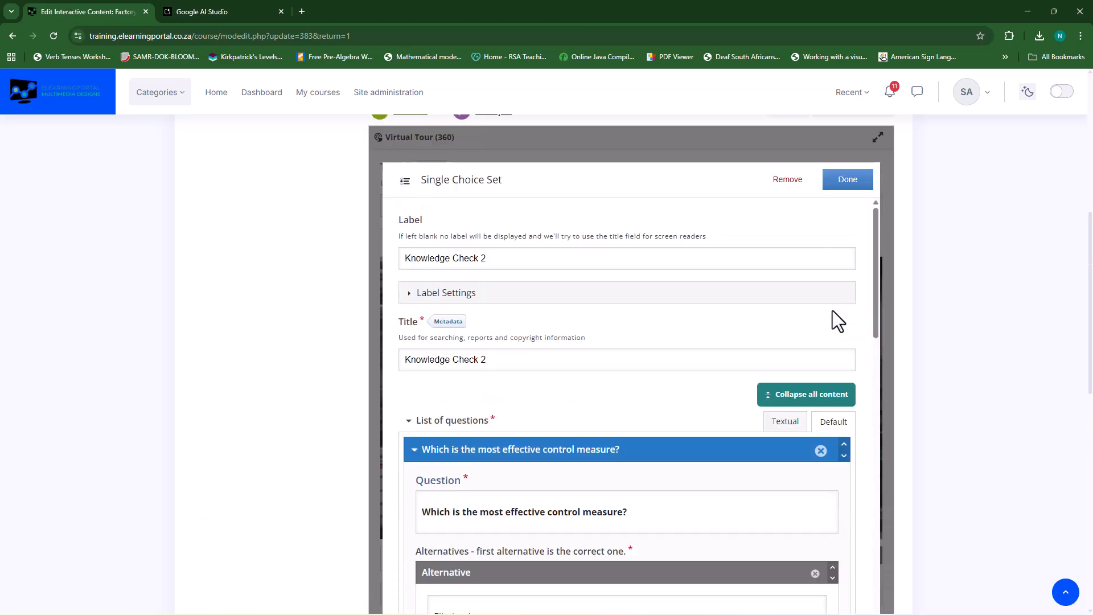
Finish the single choice set and place its Knowledge Check 2 hotspot on the floor just below the Knowledge Check hotspot
{"action": "left_click", "coordinate": [846, 239]}
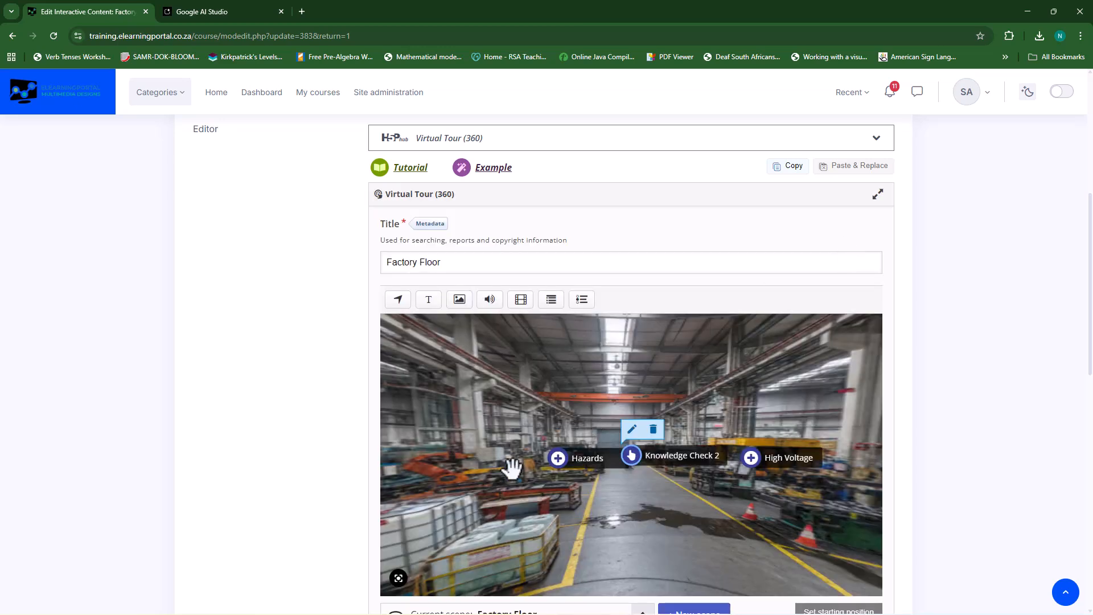
{"action": "scroll", "coordinate": [680, 481], "scroll_direction": "down", "scroll_amount": 2}
{"action": "left_click_drag", "start_coordinate": [664, 349], "coordinate": [745, 417]}
{"action": "left_click_drag", "start_coordinate": [586, 345], "coordinate": [459, 310]}
{"action": "left_click_drag", "start_coordinate": [596, 310], "coordinate": [420, 278]}
{"action": "left_click_drag", "start_coordinate": [511, 432], "coordinate": [596, 430]}
{"action": "left_click_drag", "start_coordinate": [407, 430], "coordinate": [739, 418]}
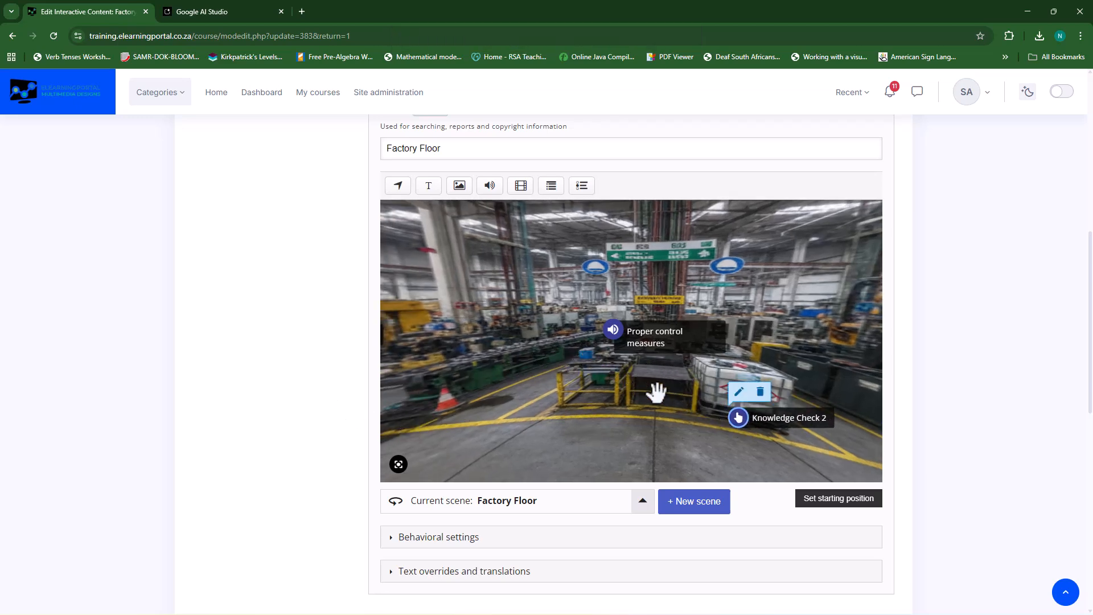
{"action": "left_click_drag", "start_coordinate": [764, 325], "coordinate": [542, 313]}
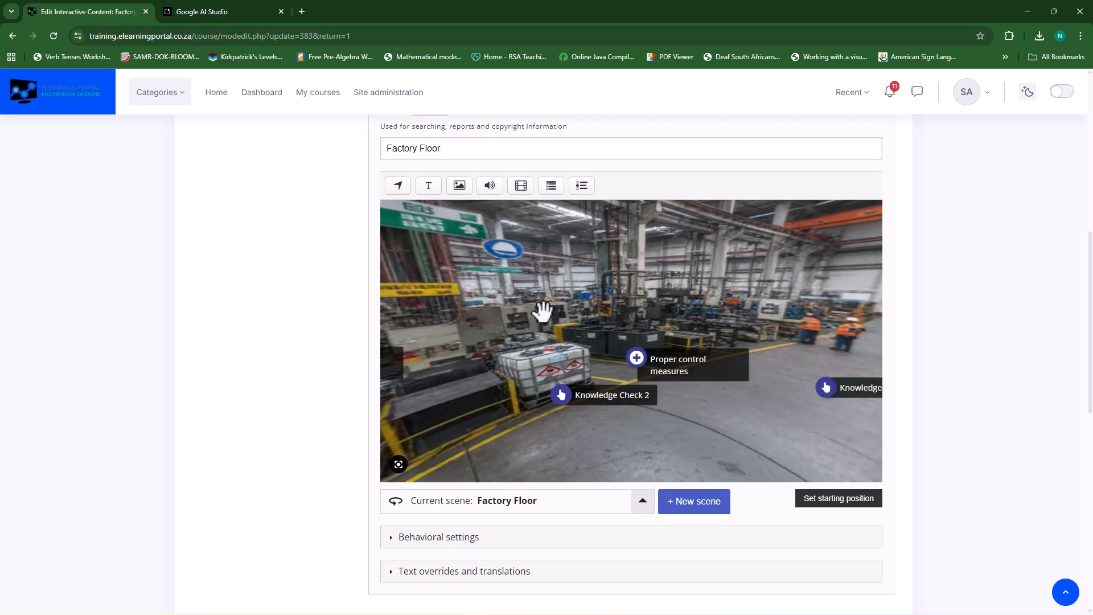
{"action": "left_click_drag", "start_coordinate": [617, 439], "coordinate": [774, 418]}
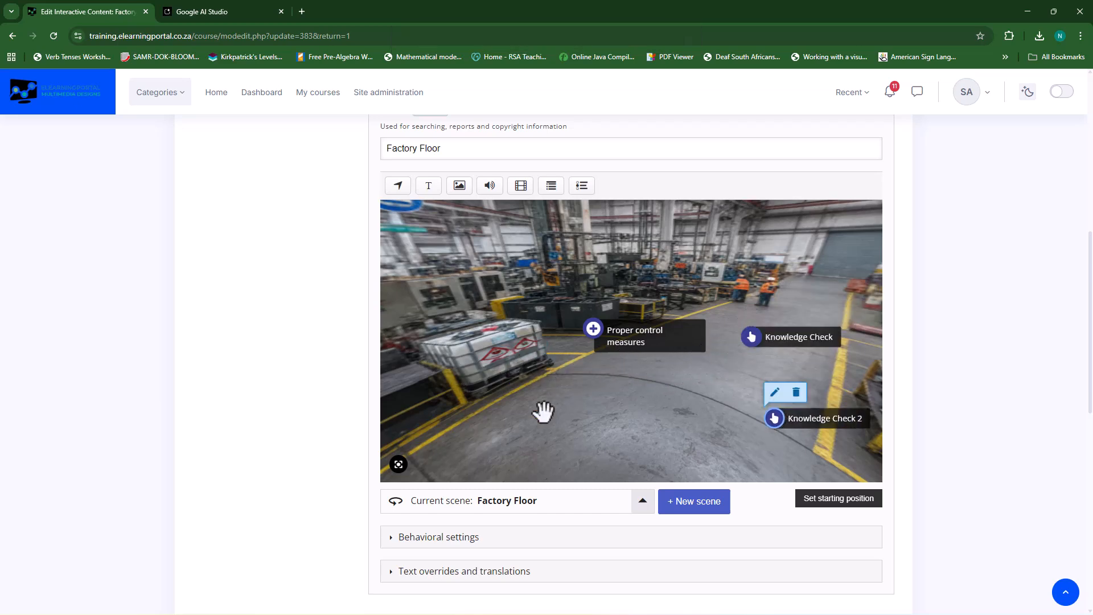
Save and display the activity, and look around the tour to the Knowledge Check 2 hotspot
{"action": "scroll", "coordinate": [342, 407], "scroll_direction": "down", "scroll_amount": 4}
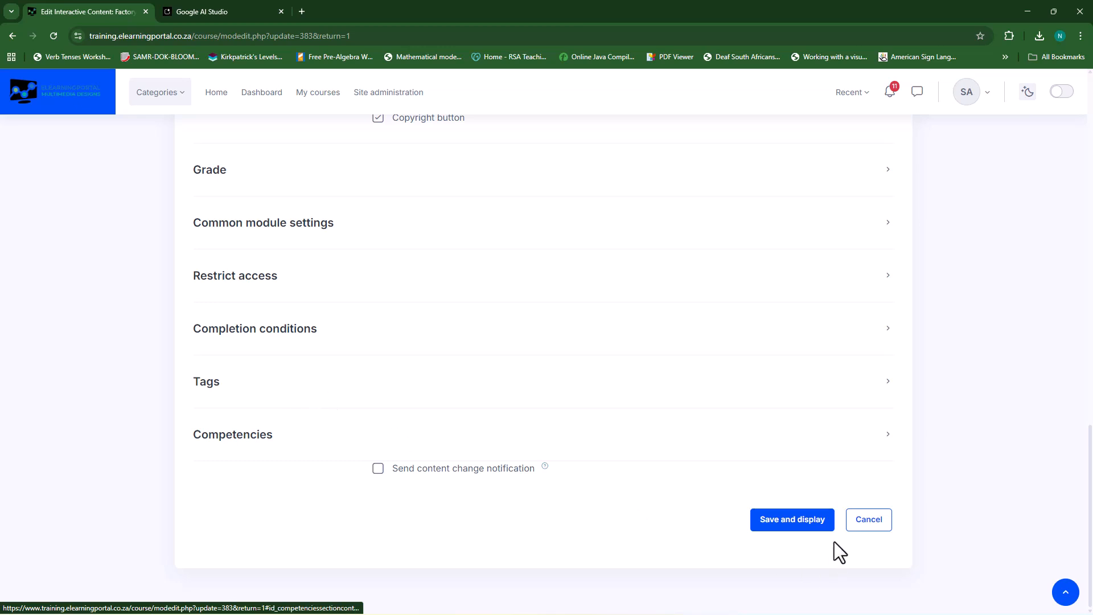
{"action": "left_click", "coordinate": [787, 532]}
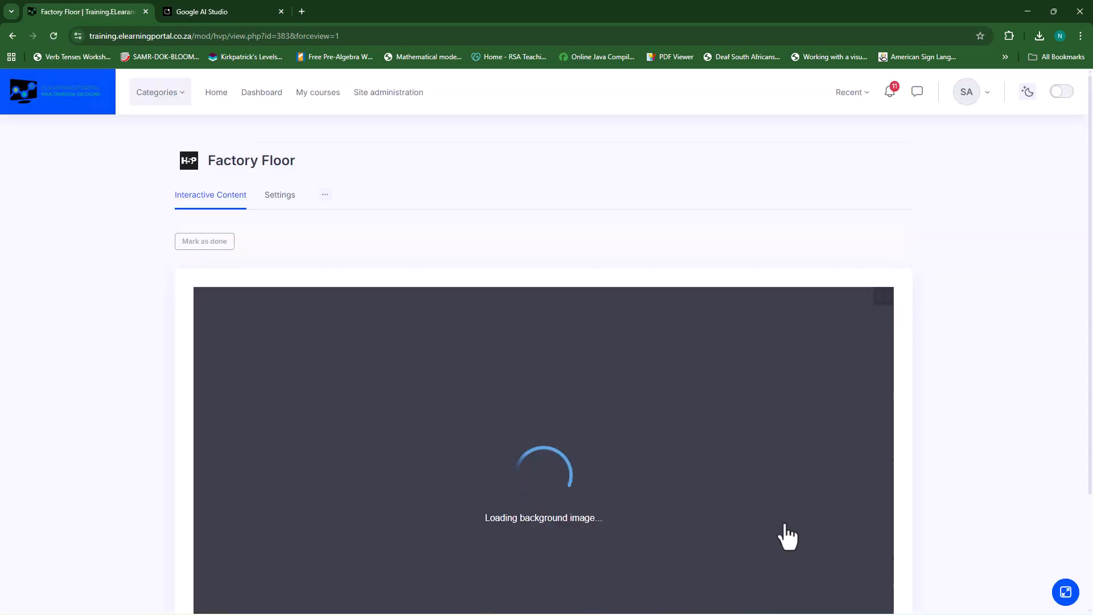
{"action": "scroll", "coordinate": [740, 484], "scroll_direction": "down", "scroll_amount": 1}
{"action": "left_click_drag", "start_coordinate": [683, 505], "coordinate": [388, 360]}
{"action": "left_click_drag", "start_coordinate": [659, 406], "coordinate": [392, 427]}
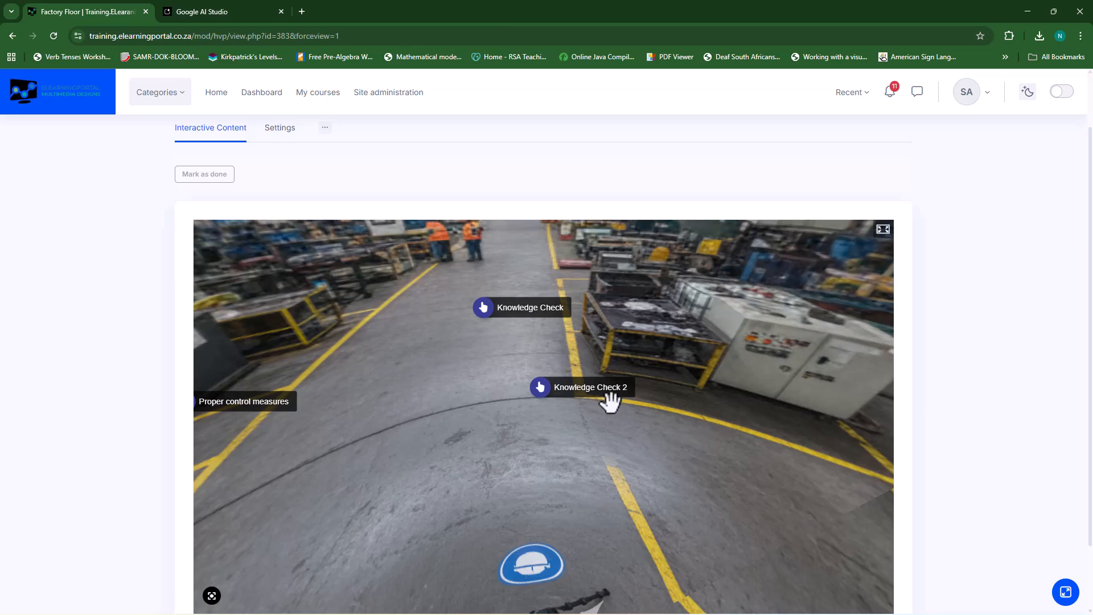
Open the Knowledge Check 2 question, answer it with "Elimination" and close it
{"action": "left_click", "coordinate": [571, 403]}
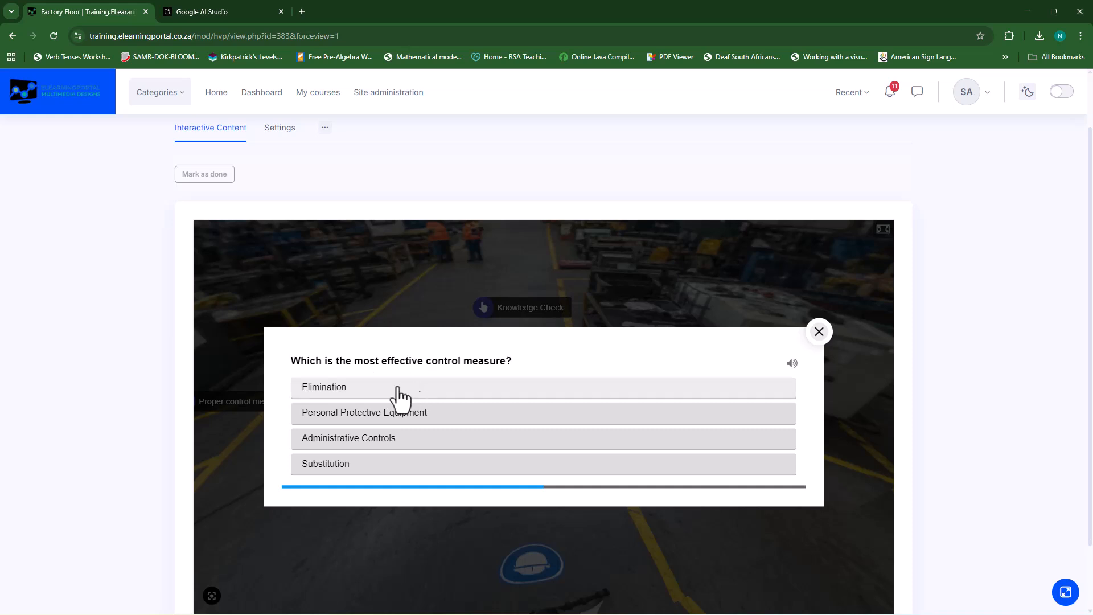
{"action": "left_click", "coordinate": [362, 394]}
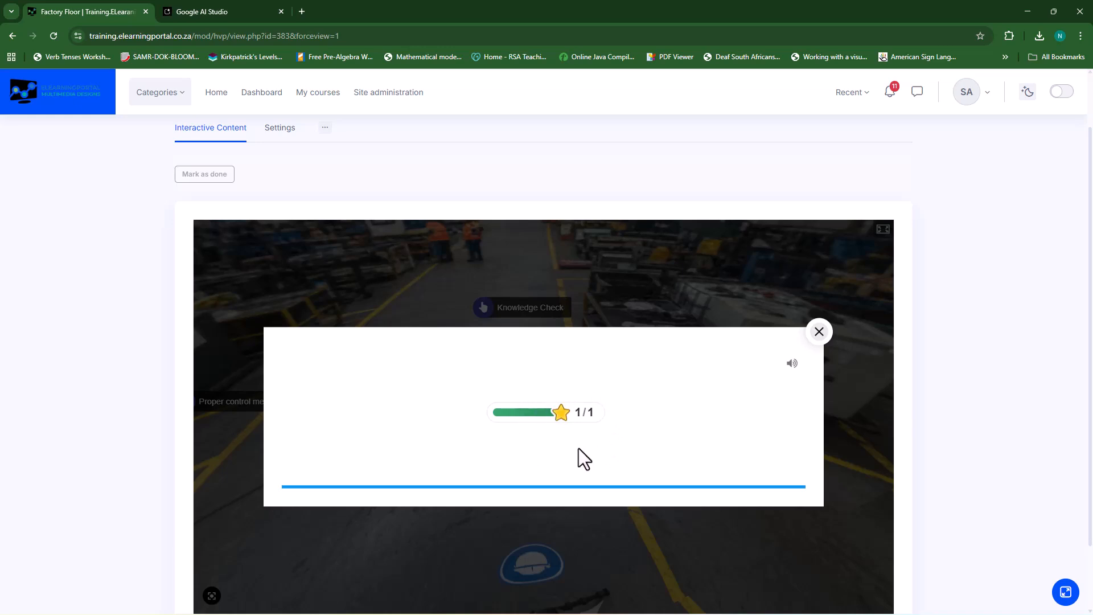
{"action": "left_click", "coordinate": [817, 340]}
{"action": "left_click_drag", "start_coordinate": [637, 491], "coordinate": [763, 508]}
{"action": "scroll", "coordinate": [681, 445], "scroll_direction": "down", "scroll_amount": 1}
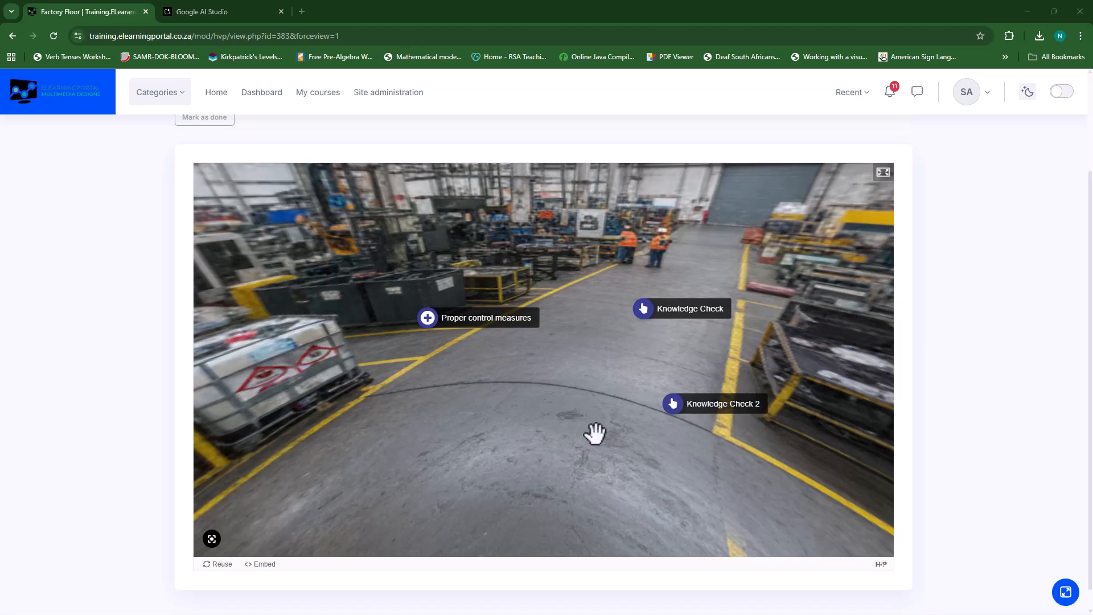
{"action": "scroll", "coordinate": [584, 442], "scroll_direction": "up", "scroll_amount": 1}
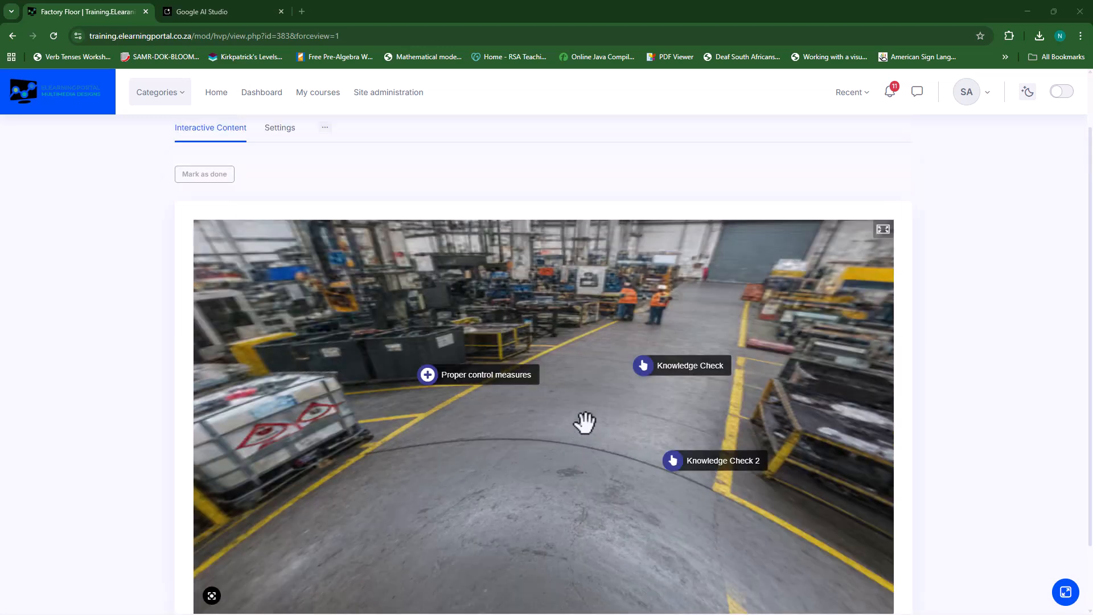
Open the Factory Floor activity's settings and start a new 360 image scene in the virtual tour
{"action": "left_click", "coordinate": [271, 131]}
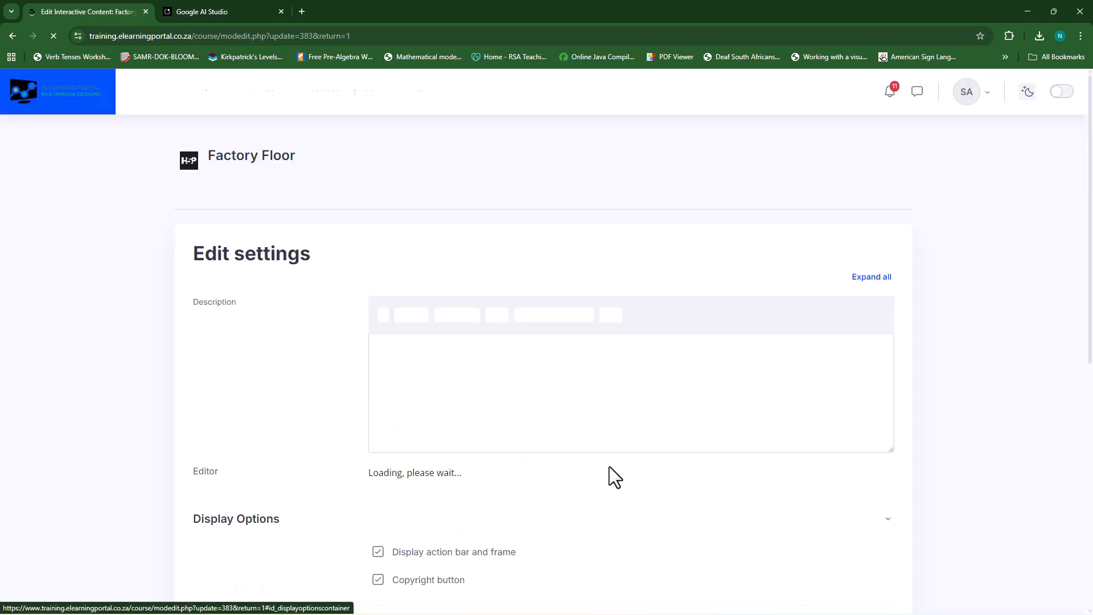
{"action": "scroll", "coordinate": [640, 497], "scroll_direction": "down", "scroll_amount": 10}
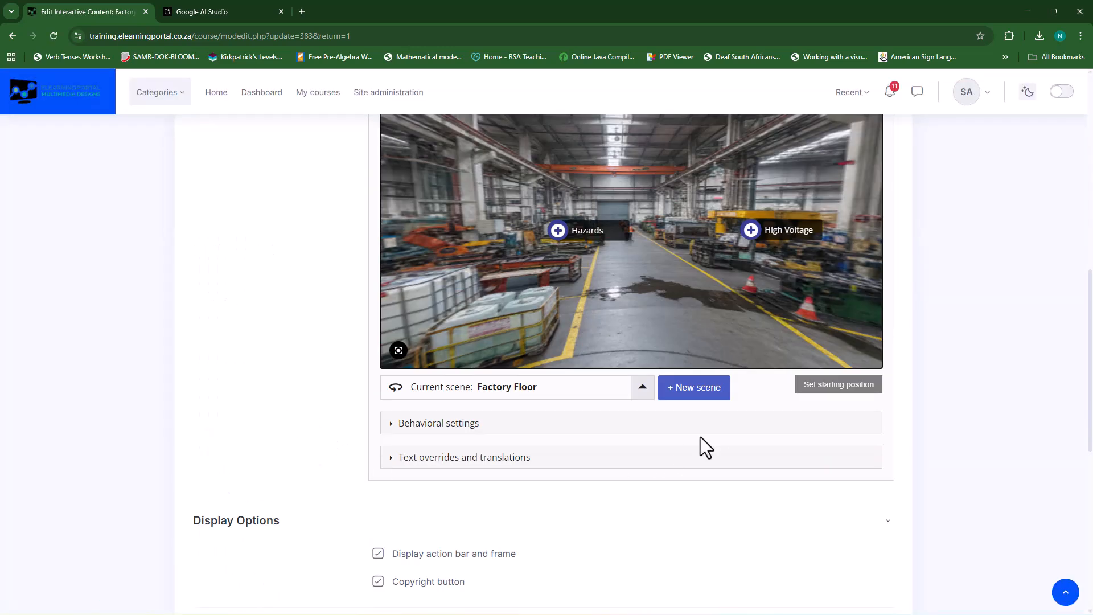
{"action": "left_click", "coordinate": [695, 388]}
{"action": "scroll", "coordinate": [559, 386], "scroll_direction": "up", "scroll_amount": 3}
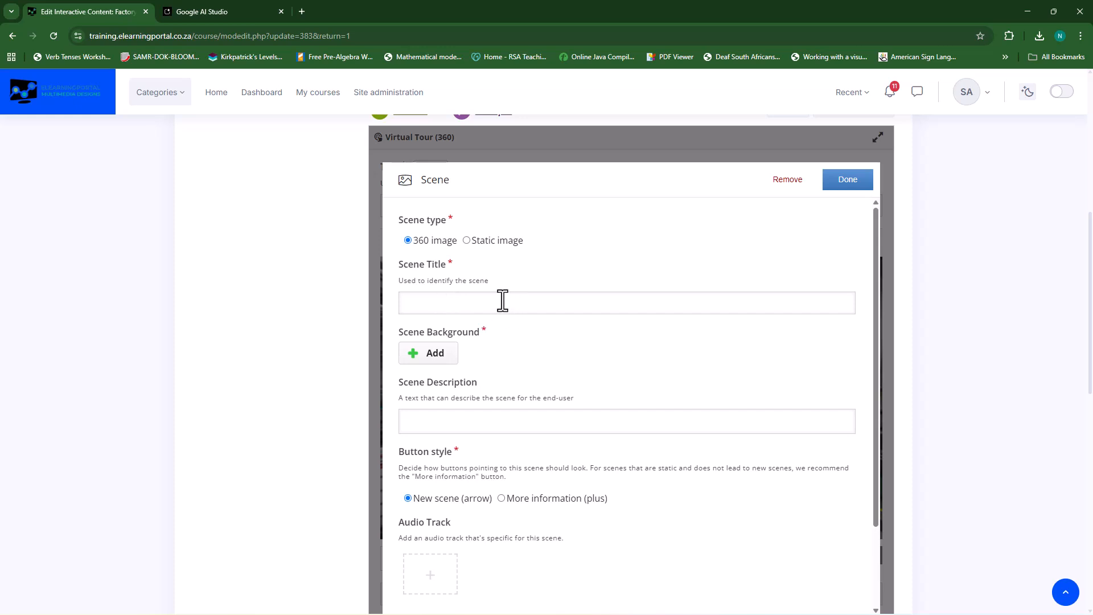
Switch to Google AI Studio, generate a 360-degree factory control room panorama with computers, safety-dashboard monitors, a supervisor and realistic lighting, and download it
{"action": "left_click", "coordinate": [223, 11]}
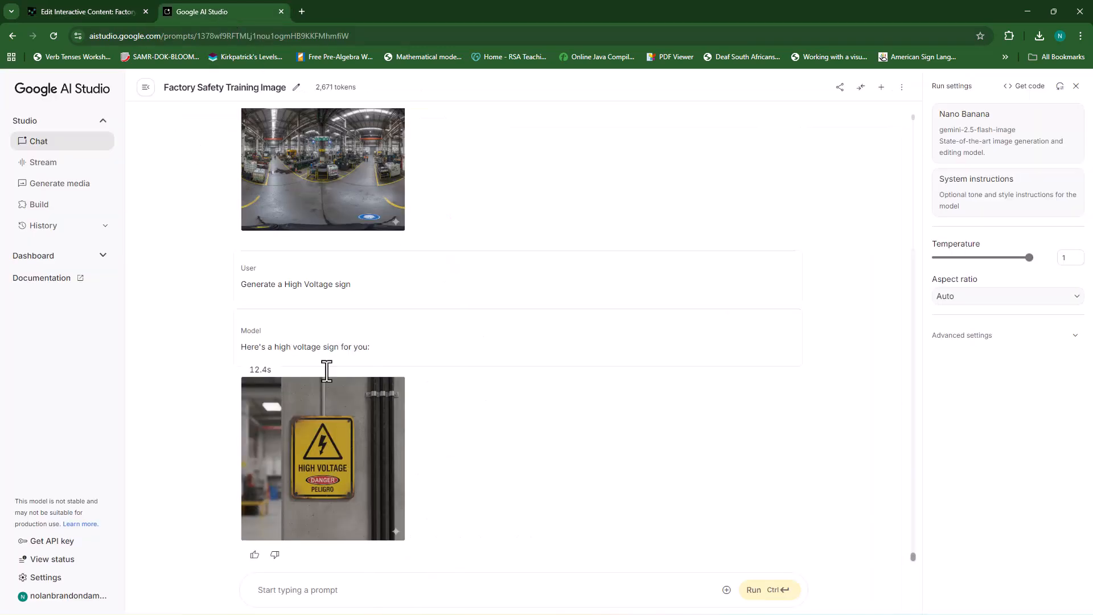
{"action": "type", "text": "A 360-degree panoramic image of a factory control room with computers, monitors showing safety dashboards, and a supervisor overseeing operations — realistic lighting, industrial training environment."}
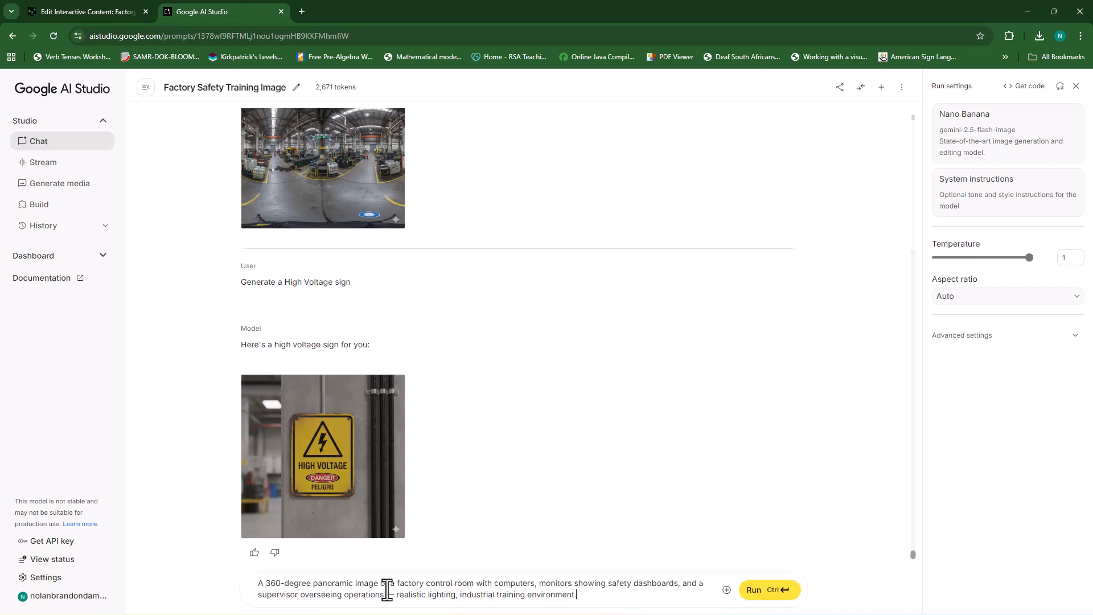
{"action": "left_click", "coordinate": [754, 591]}
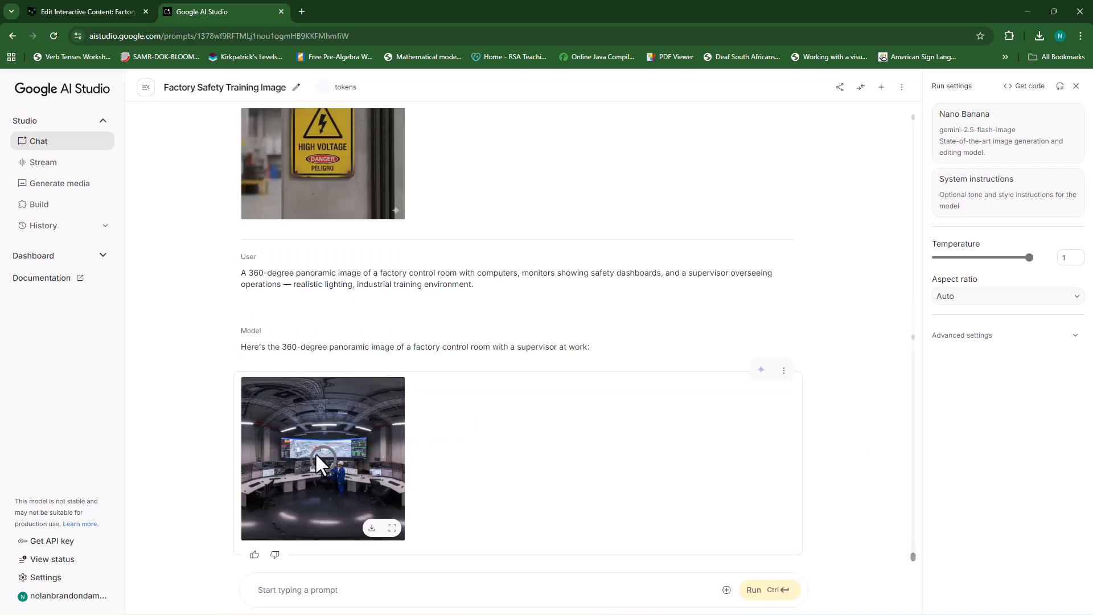
{"action": "left_click", "coordinate": [372, 528]}
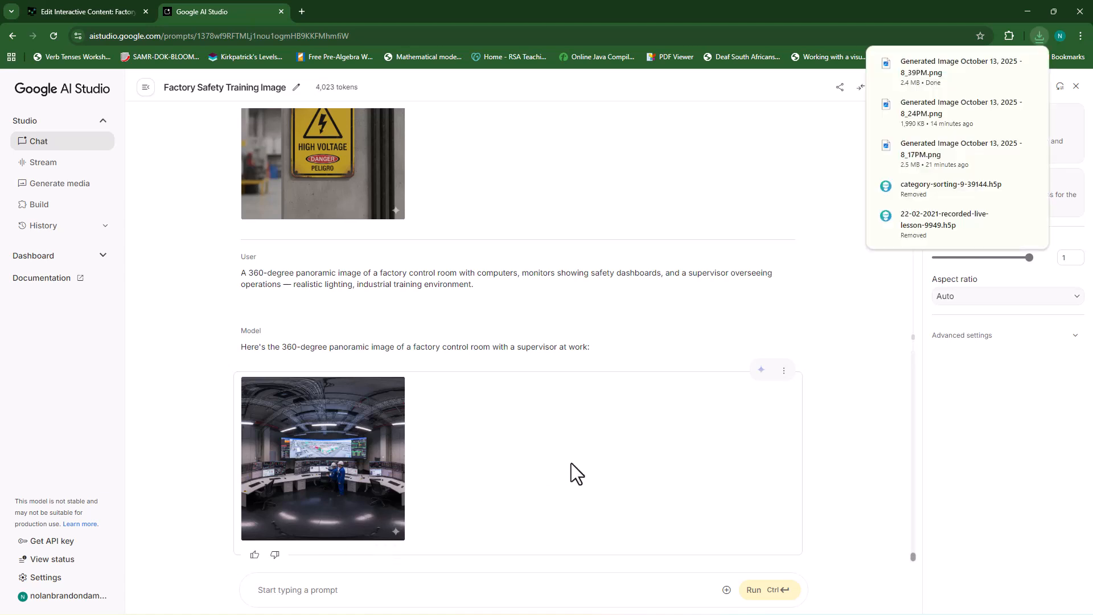
Back in Moodle, upload "Generated Image October 13, 2025 - 8_39PM.png" as the scene background, title the scene Control Room and finish it
{"action": "left_click", "coordinate": [85, 6]}
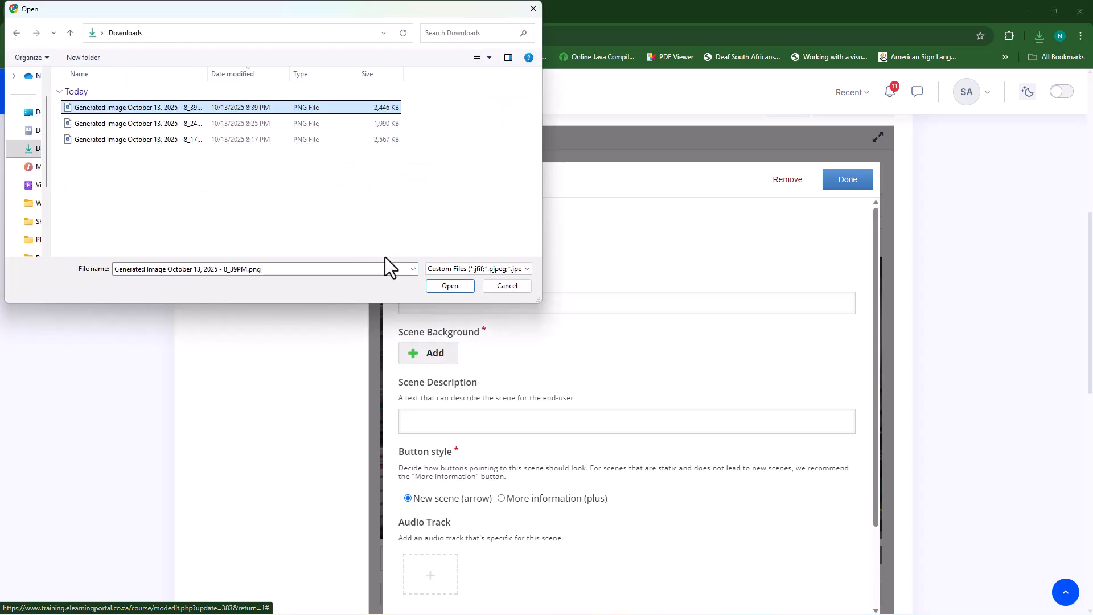
{"action": "left_click", "coordinate": [447, 285]}
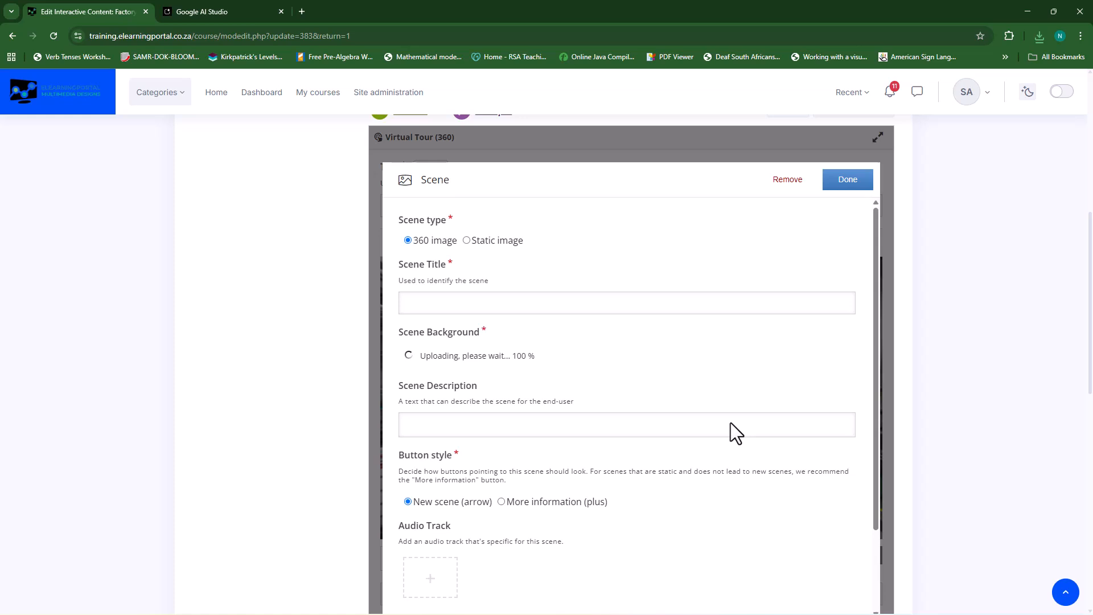
{"action": "left_click", "coordinate": [514, 305]}
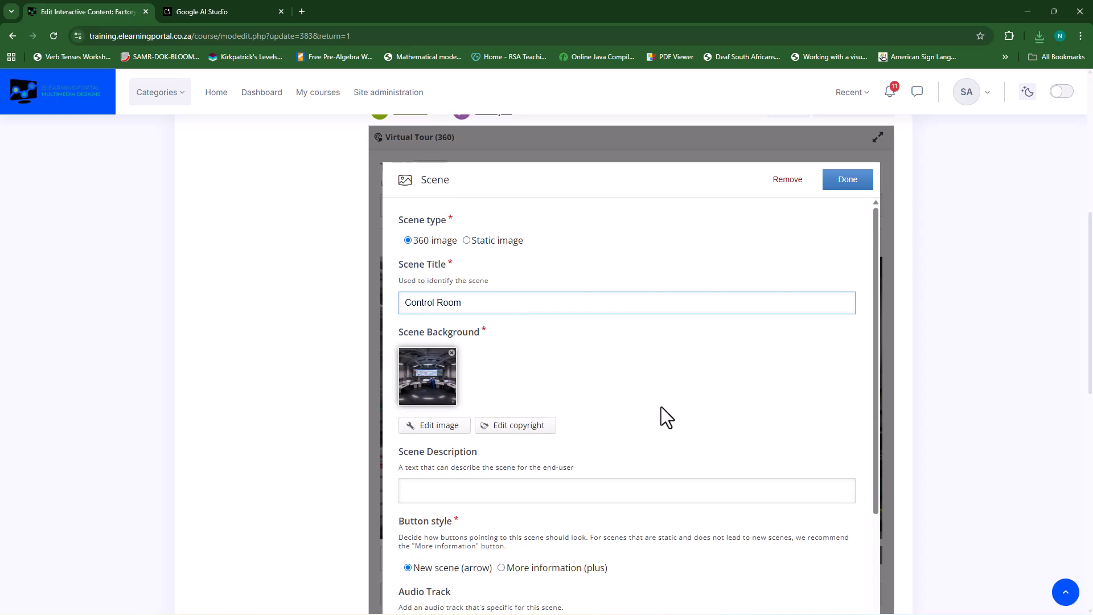
{"action": "scroll", "coordinate": [661, 406], "scroll_direction": "down", "scroll_amount": 2}
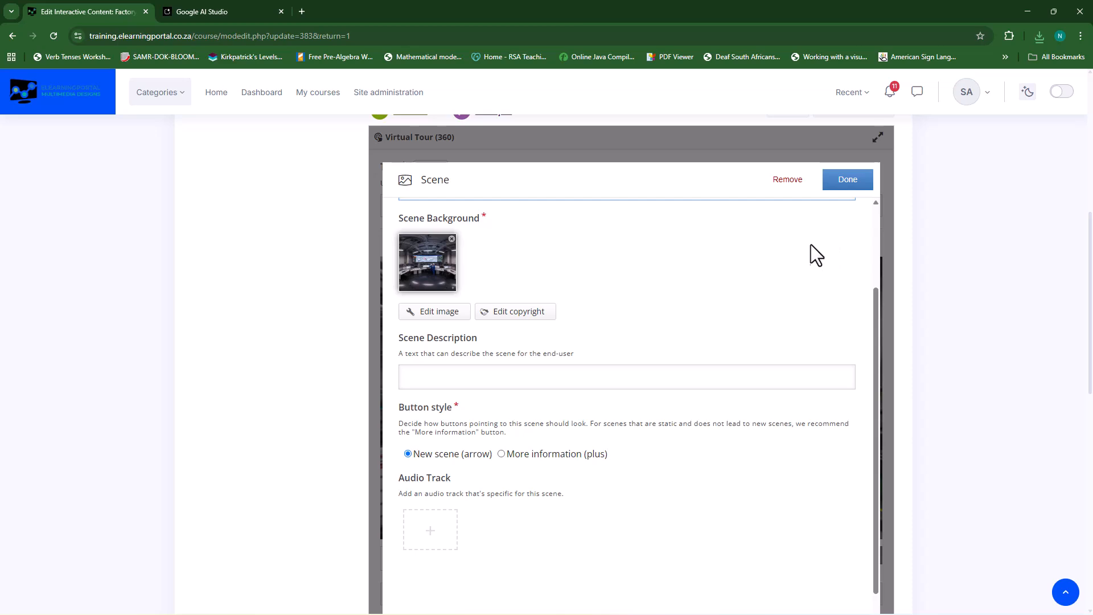
{"action": "left_click", "coordinate": [844, 181]}
Set the Control Room scene's starting position facing the two workers at the monitors, and save and display the activity
{"action": "left_click_drag", "start_coordinate": [678, 454], "coordinate": [536, 424]}
{"action": "mouse_move", "coordinate": [722, 421]}
{"action": "left_mouse_down"}
{"action": "mouse_move", "coordinate": [552, 410]}
{"action": "mouse_move", "coordinate": [705, 406]}
{"action": "mouse_move", "coordinate": [690, 403]}
{"action": "mouse_move", "coordinate": [805, 418]}
{"action": "mouse_move", "coordinate": [561, 410]}
{"action": "mouse_move", "coordinate": [808, 436]}
{"action": "mouse_move", "coordinate": [683, 408]}
{"action": "mouse_move", "coordinate": [709, 434]}
{"action": "left_mouse_up"}
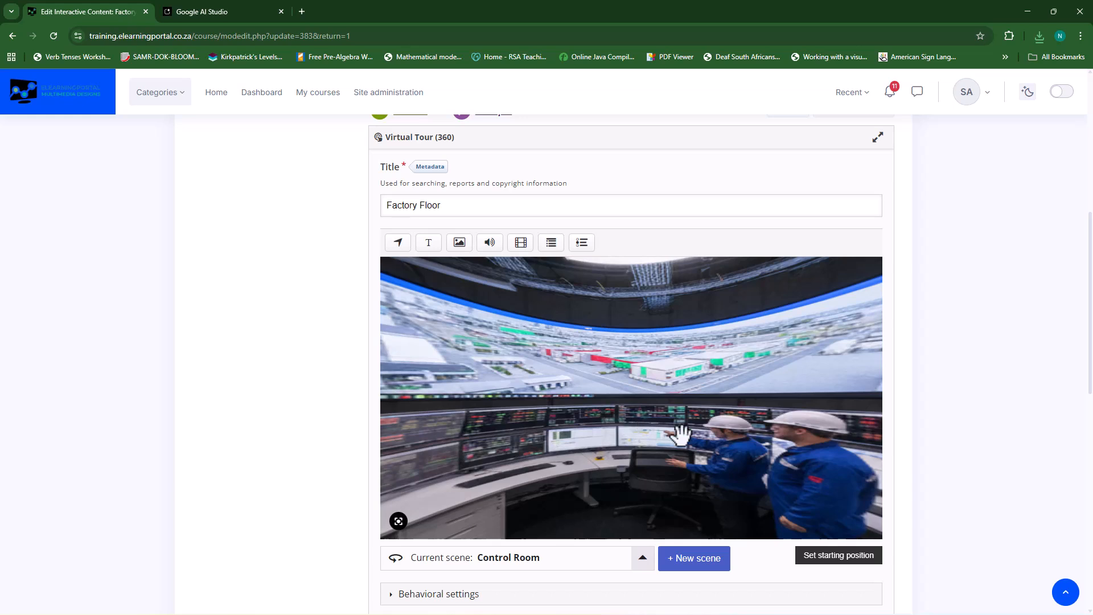
{"action": "left_click", "coordinate": [841, 557]}
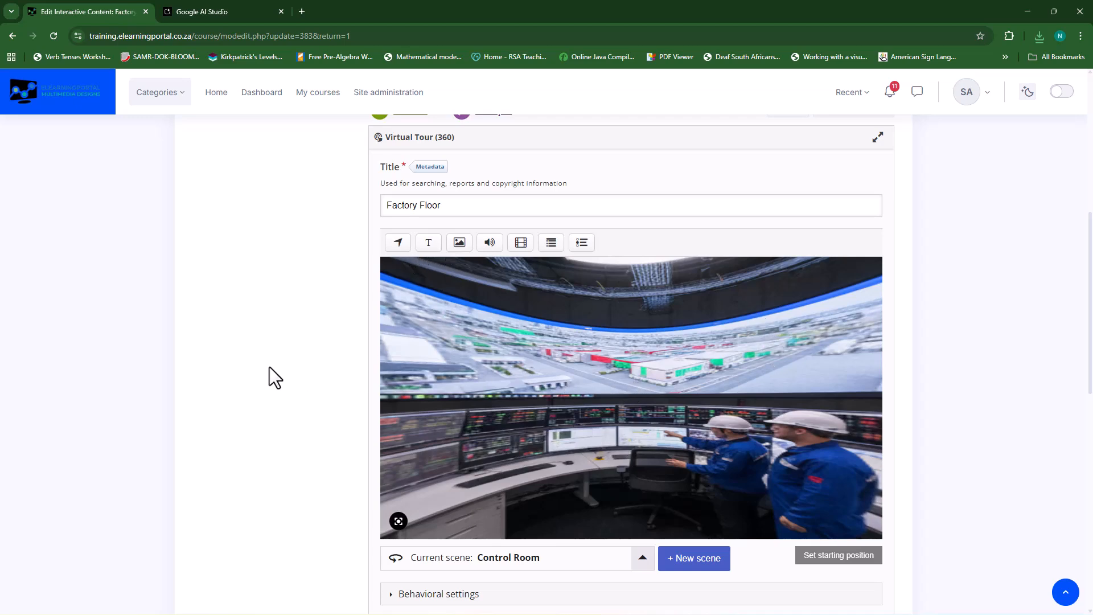
{"action": "scroll", "coordinate": [270, 368], "scroll_direction": "down", "scroll_amount": 1}
{"action": "scroll", "coordinate": [270, 367], "scroll_direction": "down", "scroll_amount": 10}
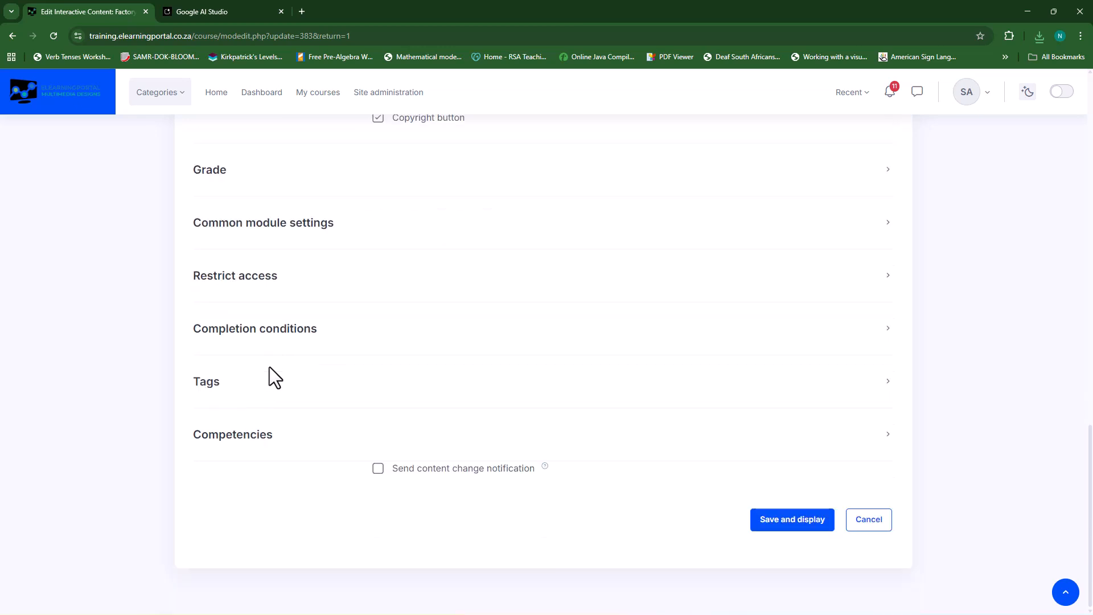
{"action": "left_click", "coordinate": [801, 527]}
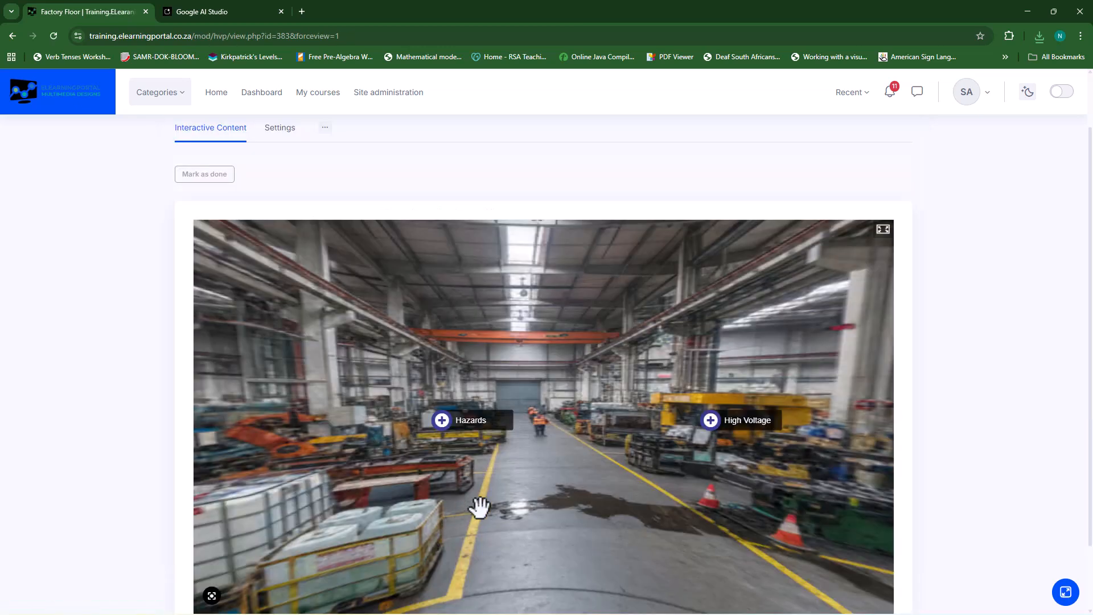
Look around the displayed Factory Floor scene to check for a link to the Control Room
{"action": "scroll", "coordinate": [156, 396], "scroll_direction": "down", "scroll_amount": 1}
{"action": "left_click_drag", "start_coordinate": [618, 454], "coordinate": [566, 449]}
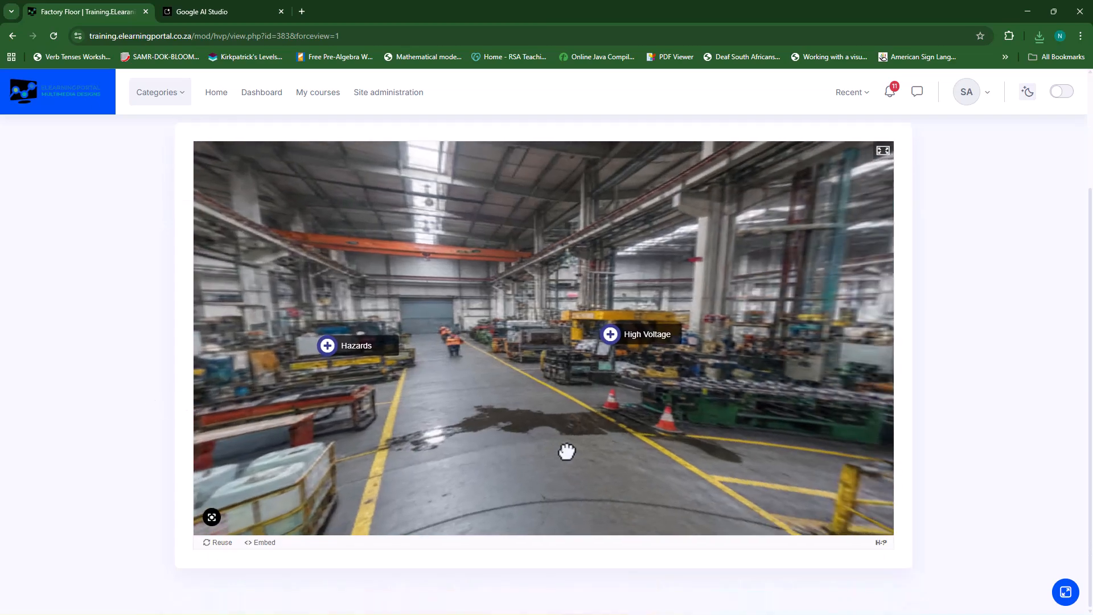
{"action": "left_click_drag", "start_coordinate": [655, 430], "coordinate": [528, 439]}
{"action": "left_click_drag", "start_coordinate": [773, 427], "coordinate": [808, 356]}
{"action": "left_click_drag", "start_coordinate": [651, 373], "coordinate": [559, 425]}
{"action": "left_click_drag", "start_coordinate": [478, 434], "coordinate": [550, 428]}
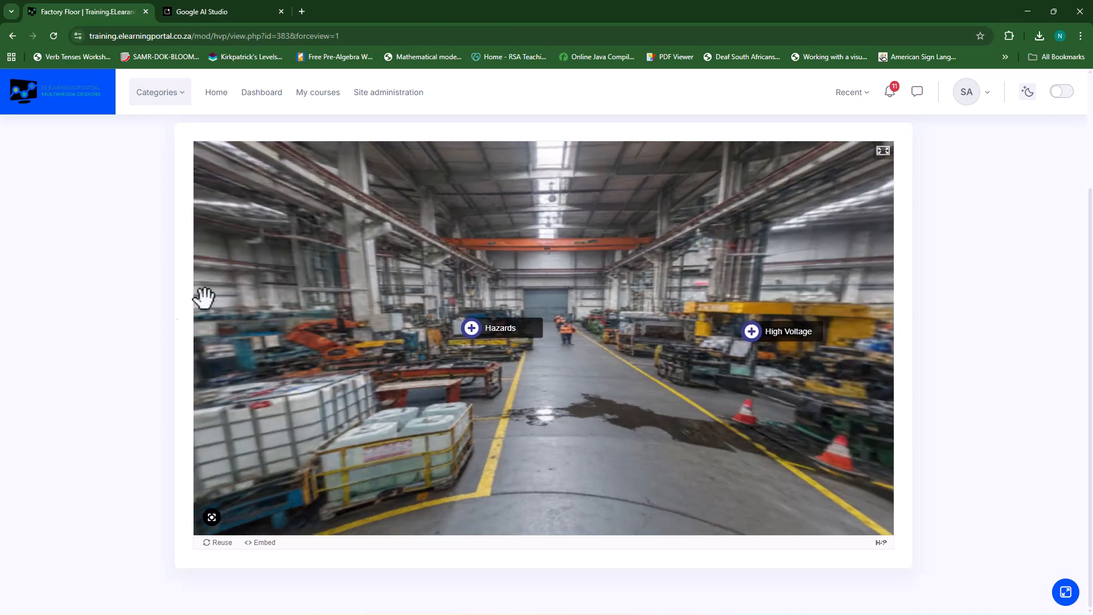
Reopen the activity's settings and turn the Factory Floor scene in the editor to the floor area beside the Knowledge Check hotspots
{"action": "scroll", "coordinate": [193, 293], "scroll_direction": "up", "scroll_amount": 3}
{"action": "left_click", "coordinate": [280, 195]}
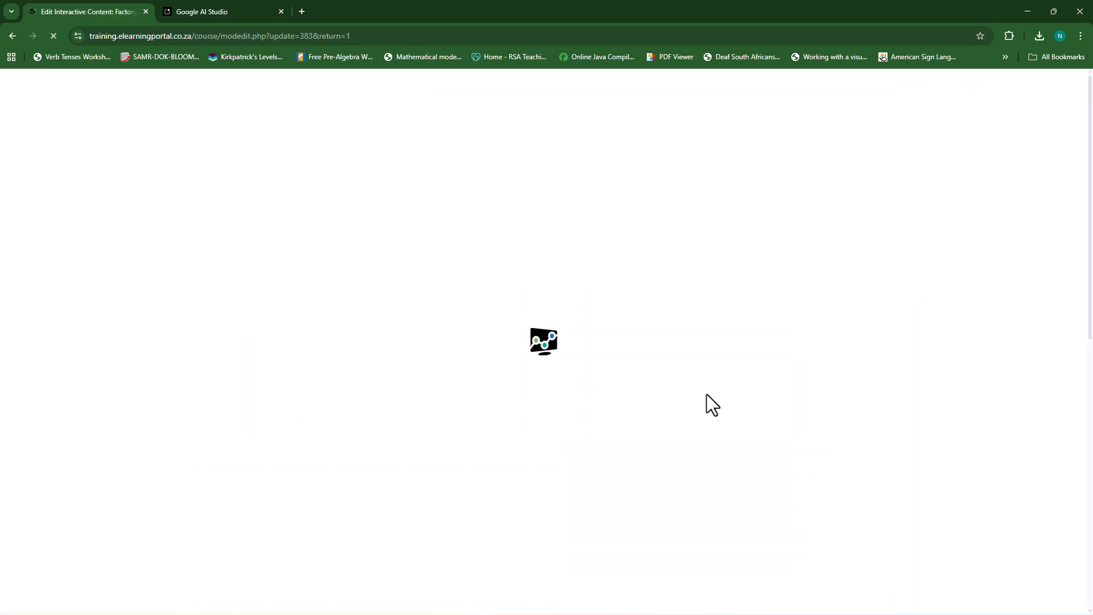
{"action": "scroll", "coordinate": [836, 484], "scroll_direction": "down", "scroll_amount": 3}
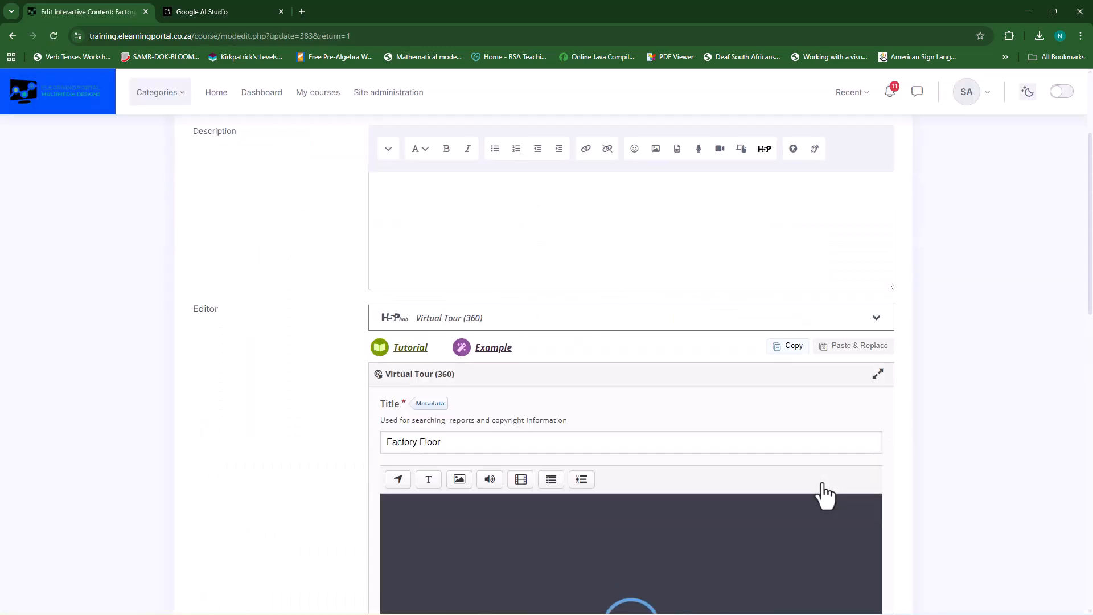
{"action": "scroll", "coordinate": [824, 496], "scroll_direction": "down", "scroll_amount": 5}
{"action": "scroll", "coordinate": [629, 408], "scroll_direction": "up", "scroll_amount": 1}
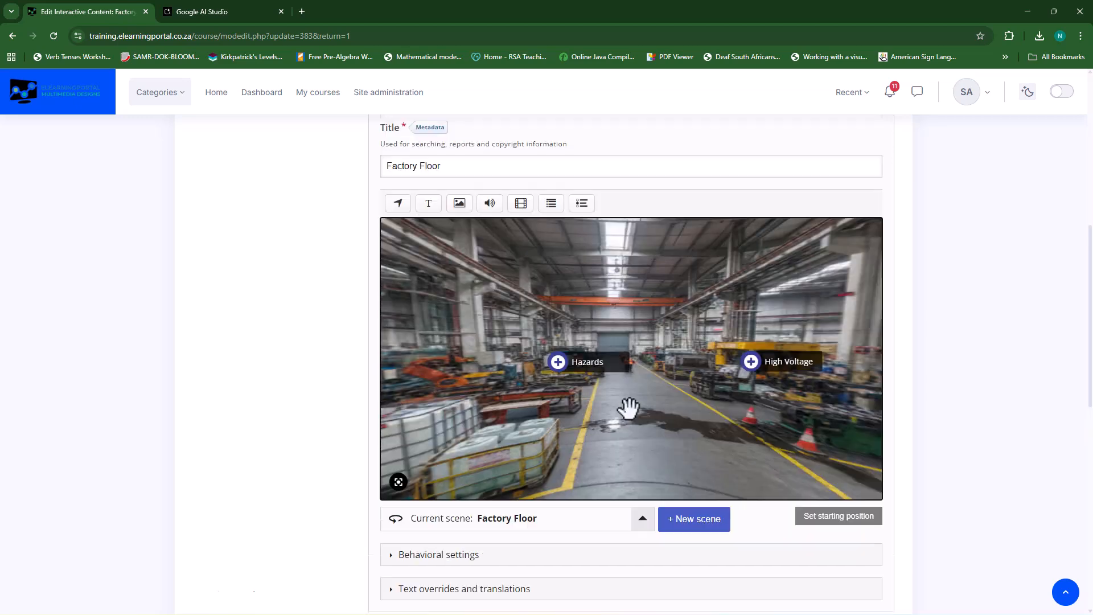
{"action": "left_click_drag", "start_coordinate": [756, 439], "coordinate": [512, 418]}
{"action": "left_click_drag", "start_coordinate": [724, 421], "coordinate": [517, 439]}
{"action": "left_click_drag", "start_coordinate": [691, 474], "coordinate": [563, 459]}
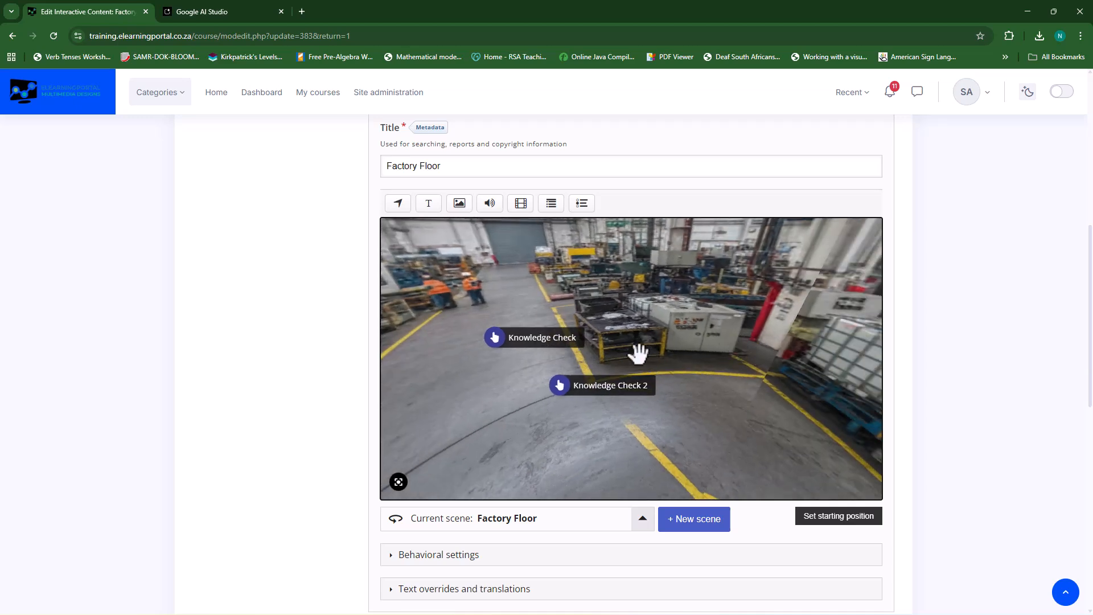
Add a Go To Scene hotspot labelled Control Room that leads to the Control Room scene, and place it on the floor right of Knowledge Check 2
{"action": "left_click", "coordinate": [397, 205]}
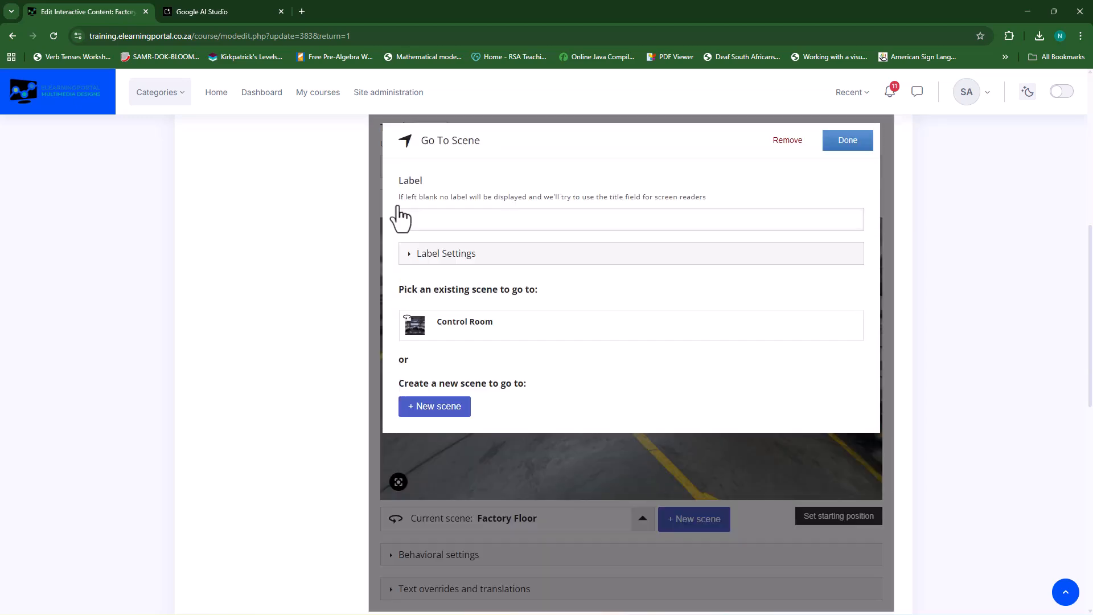
{"action": "left_click", "coordinate": [444, 223]}
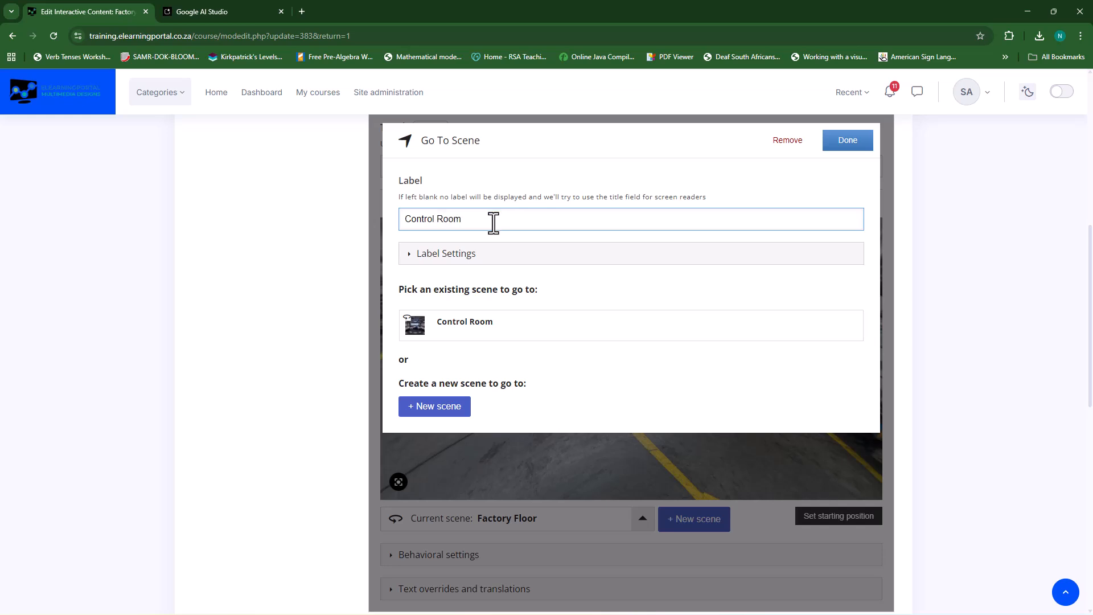
{"action": "left_click", "coordinate": [409, 254]}
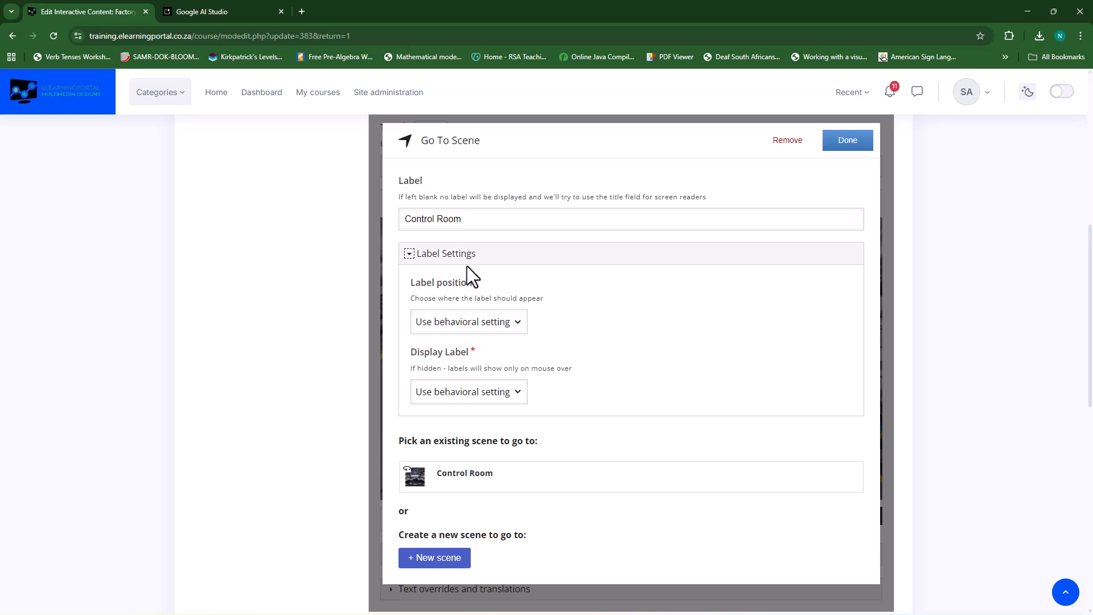
{"action": "left_click", "coordinate": [409, 255]}
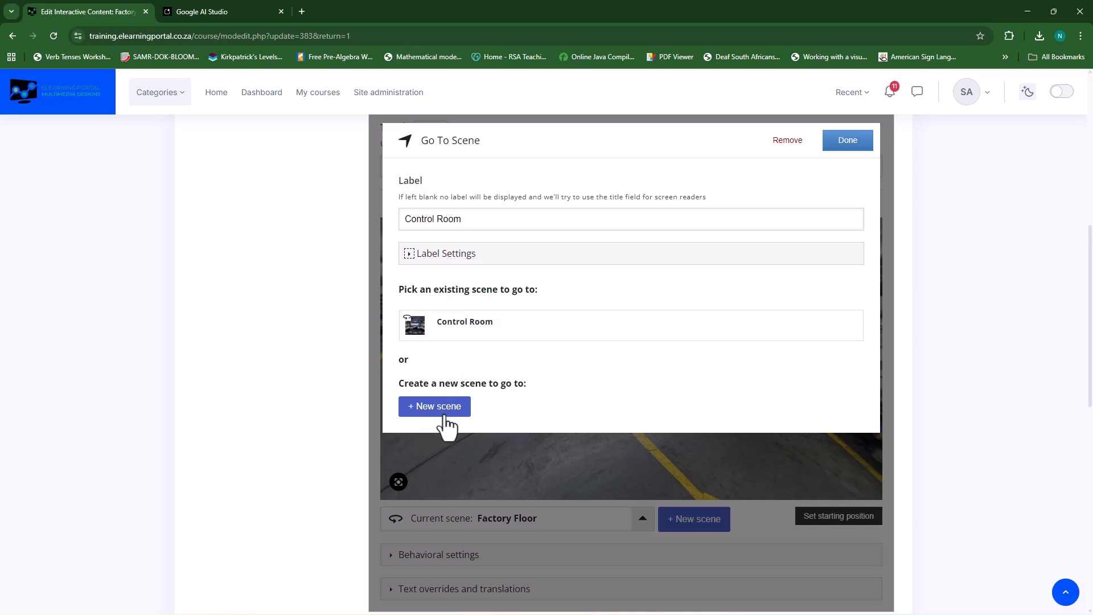
{"action": "left_click", "coordinate": [483, 332]}
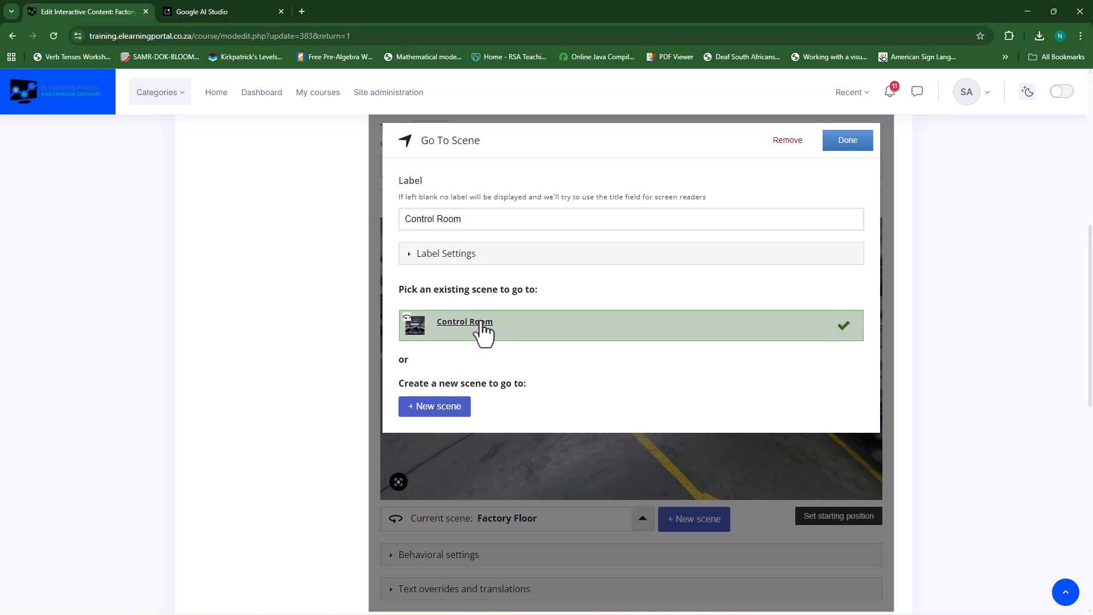
{"action": "left_click", "coordinate": [848, 142]}
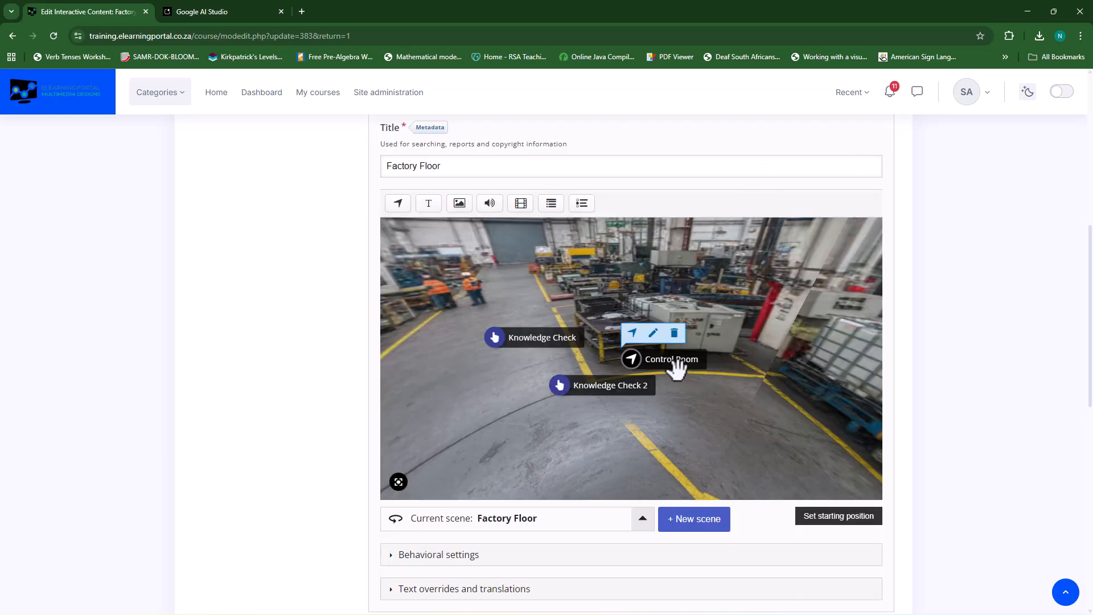
{"action": "left_click_drag", "start_coordinate": [666, 375], "coordinate": [773, 420]}
Save and display the activity, and follow the Control Room hotspot from the factory floor into the new scene
{"action": "scroll", "coordinate": [281, 397], "scroll_direction": "down", "scroll_amount": 10}
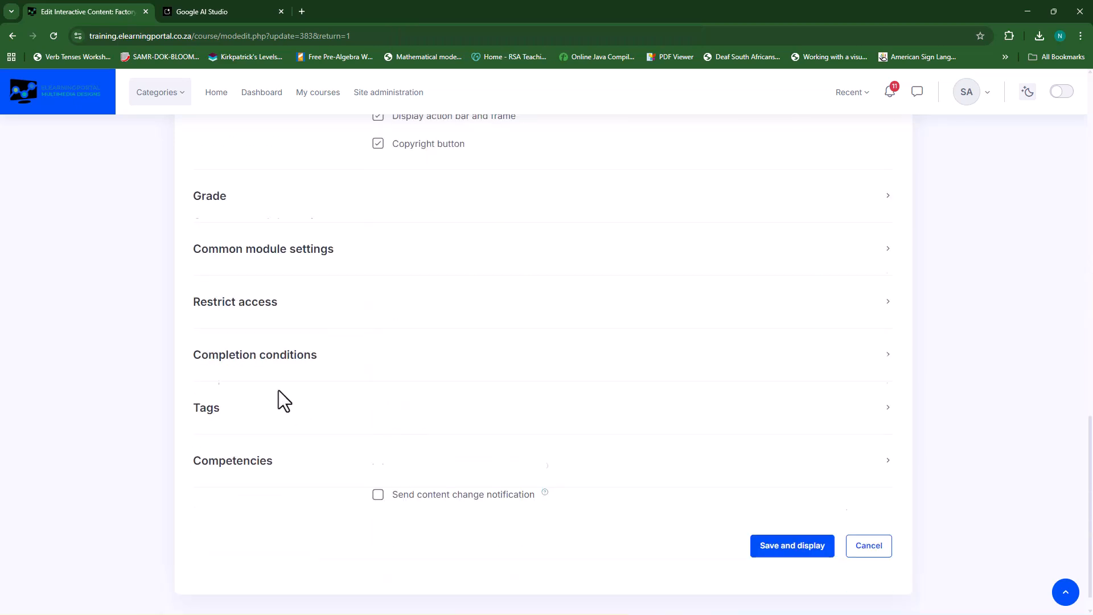
{"action": "left_click", "coordinate": [784, 528]}
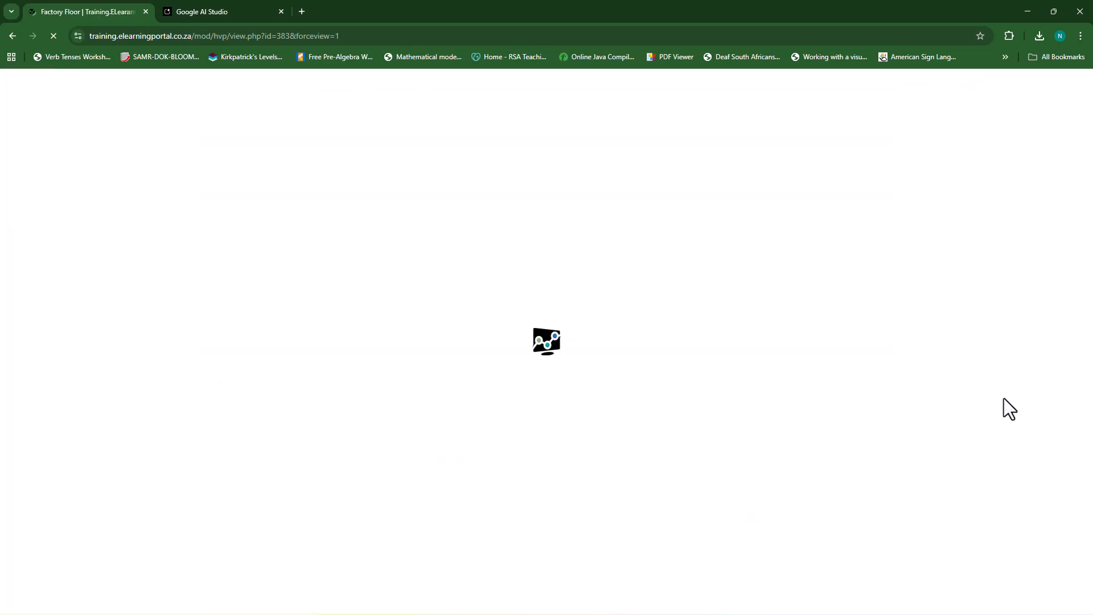
{"action": "scroll", "coordinate": [638, 369], "scroll_direction": "down", "scroll_amount": 1}
{"action": "left_click_drag", "start_coordinate": [635, 492], "coordinate": [322, 439]}
{"action": "left_click_drag", "start_coordinate": [546, 472], "coordinate": [391, 457]}
{"action": "left_click_drag", "start_coordinate": [625, 500], "coordinate": [610, 467]}
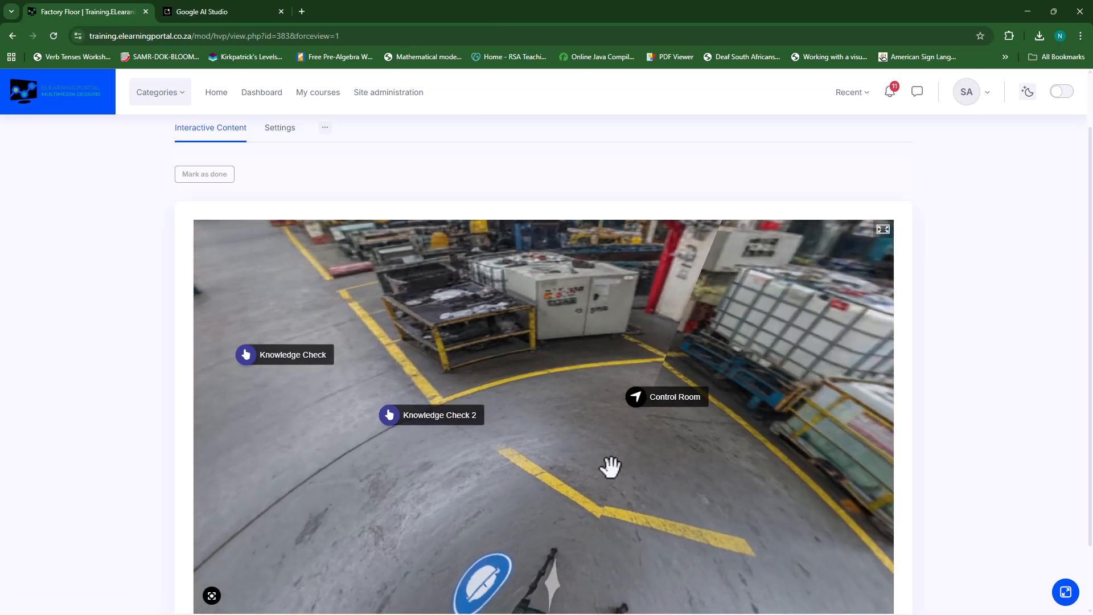
{"action": "left_click", "coordinate": [666, 409]}
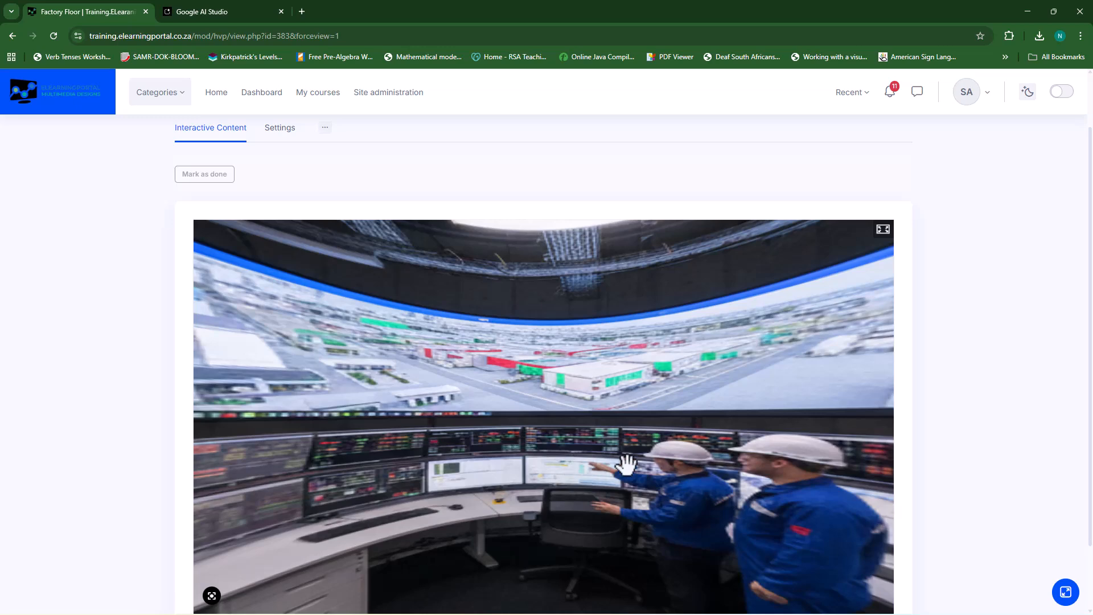
Look all the way around the Control Room scene, examining the workers, monitors and walls
{"action": "left_click_drag", "start_coordinate": [566, 462], "coordinate": [526, 450]}
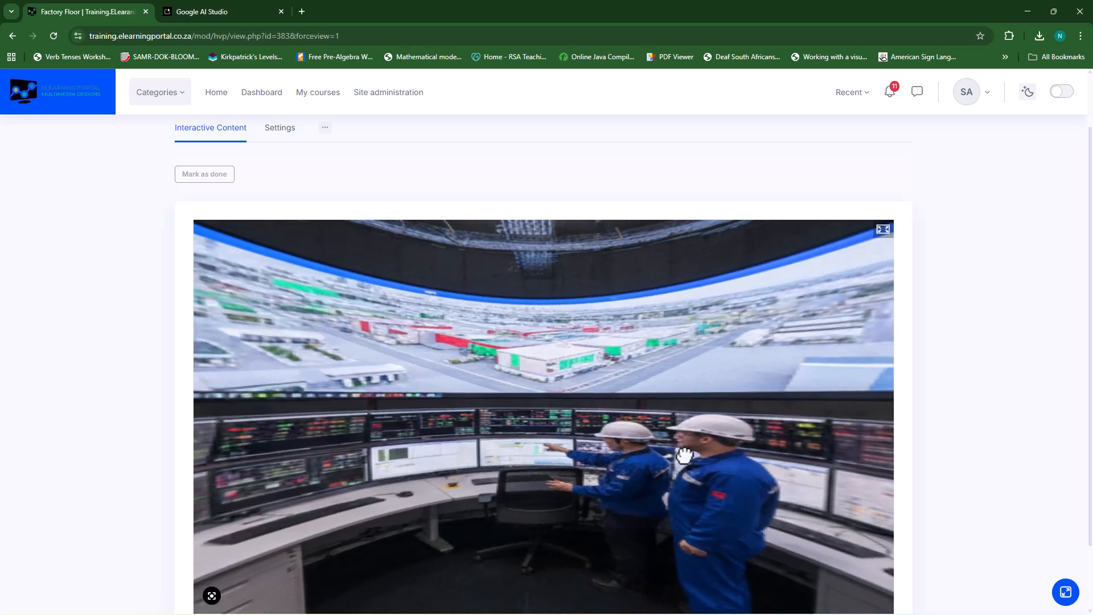
{"action": "left_click_drag", "start_coordinate": [684, 454], "coordinate": [488, 451]}
{"action": "left_click_drag", "start_coordinate": [662, 441], "coordinate": [490, 434]}
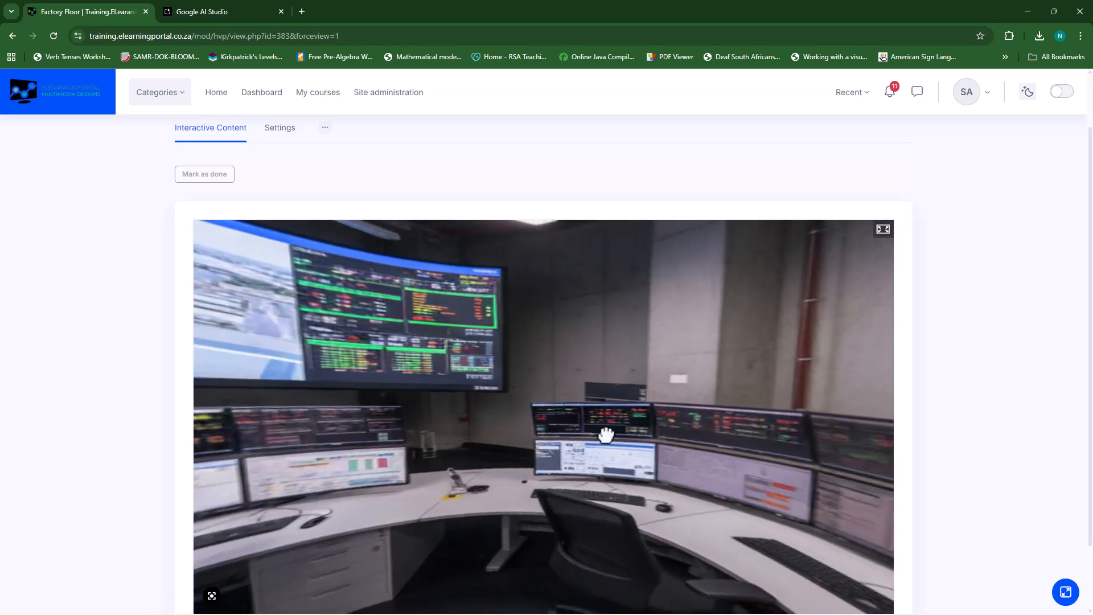
{"action": "left_click_drag", "start_coordinate": [603, 432], "coordinate": [471, 420]}
{"action": "left_click_drag", "start_coordinate": [634, 452], "coordinate": [498, 435]}
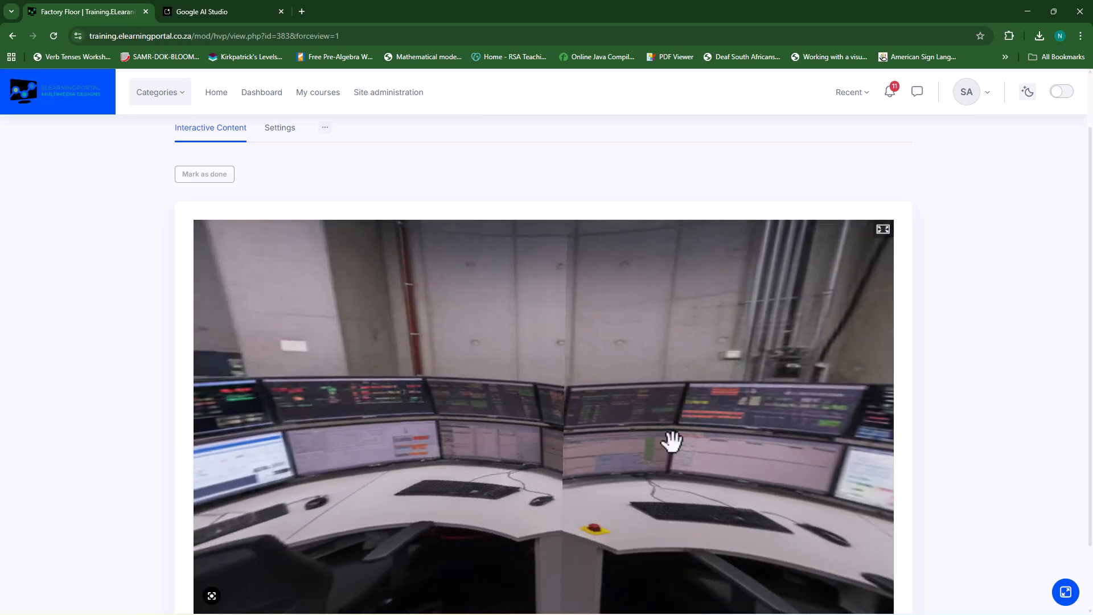
{"action": "left_click_drag", "start_coordinate": [671, 442], "coordinate": [483, 427]}
{"action": "left_click_drag", "start_coordinate": [630, 444], "coordinate": [451, 439]}
{"action": "left_click_drag", "start_coordinate": [615, 439], "coordinate": [555, 436]}
{"action": "left_click_drag", "start_coordinate": [632, 432], "coordinate": [462, 432]}
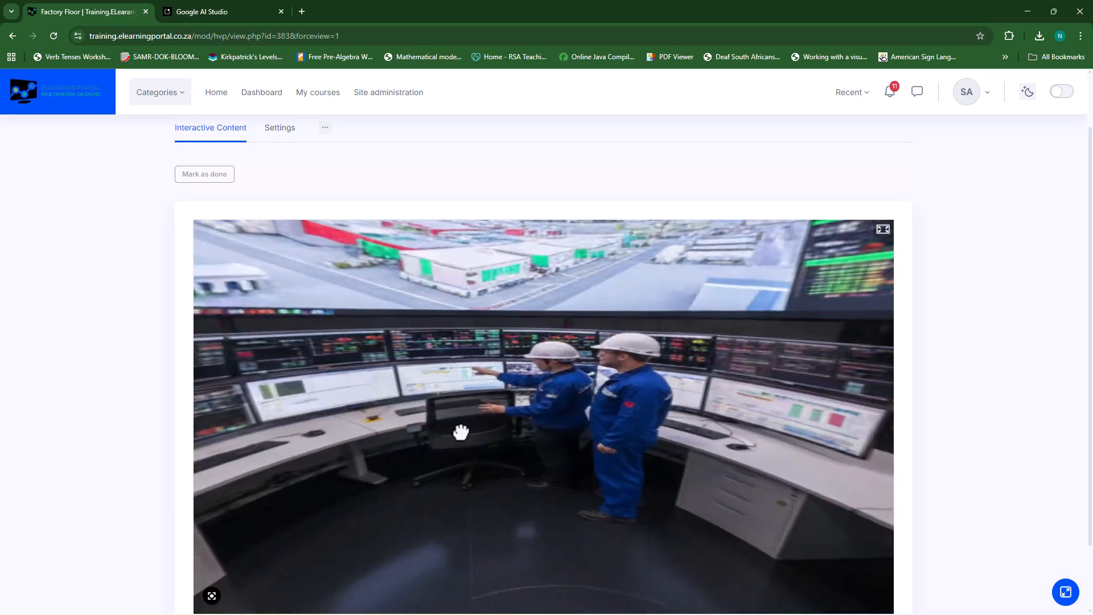
{"action": "left_click_drag", "start_coordinate": [520, 393], "coordinate": [711, 480]}
{"action": "left_click_drag", "start_coordinate": [609, 458], "coordinate": [718, 432]}
{"action": "left_click_drag", "start_coordinate": [507, 444], "coordinate": [729, 435]}
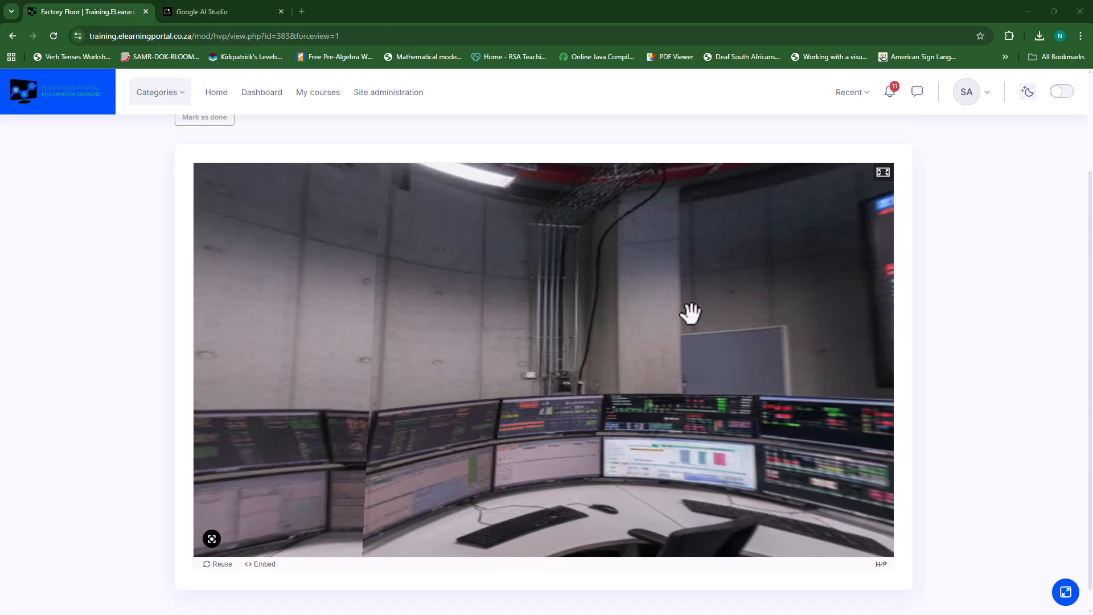
{"action": "scroll", "coordinate": [606, 408], "scroll_direction": "up", "scroll_amount": 1}
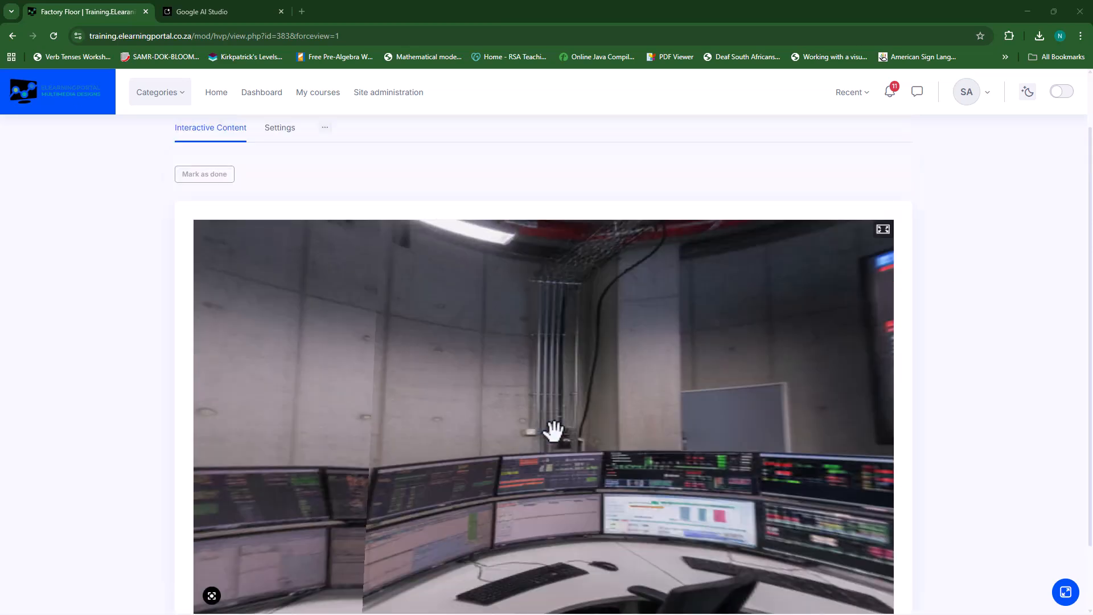